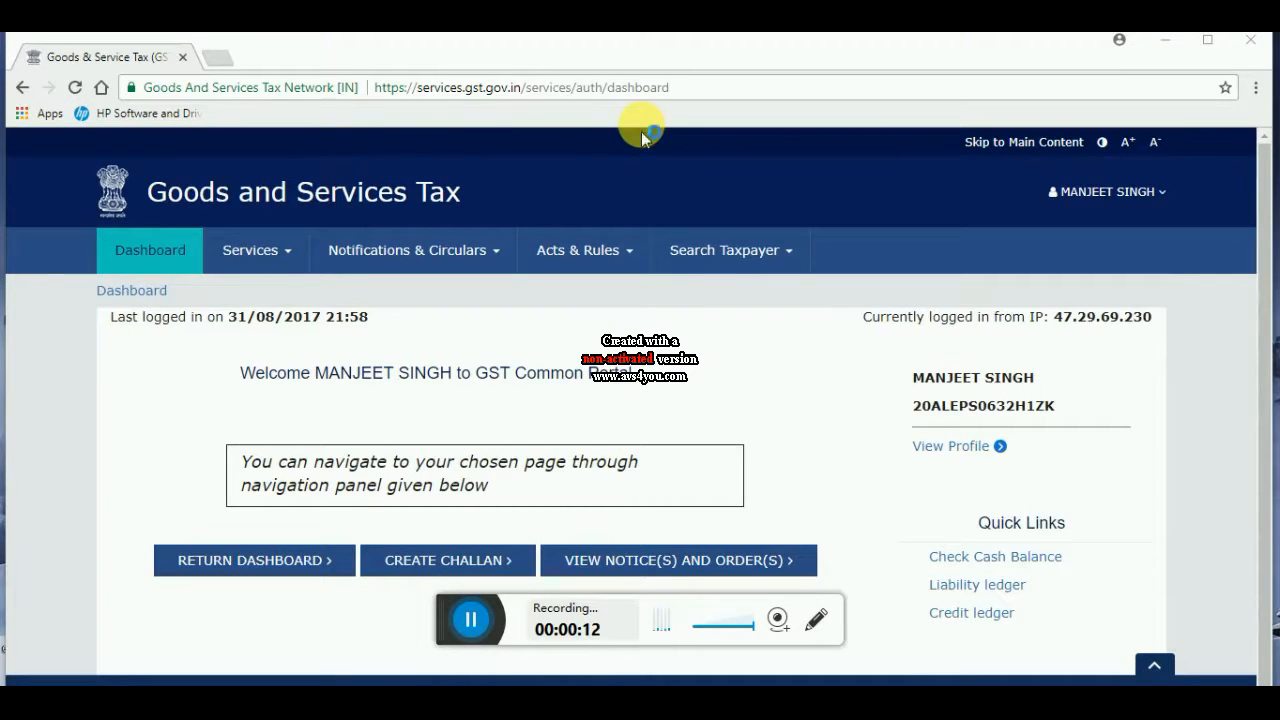
Open the return dashboard and search for the 2017-18 returns with July as the filing period.
click(248, 569)
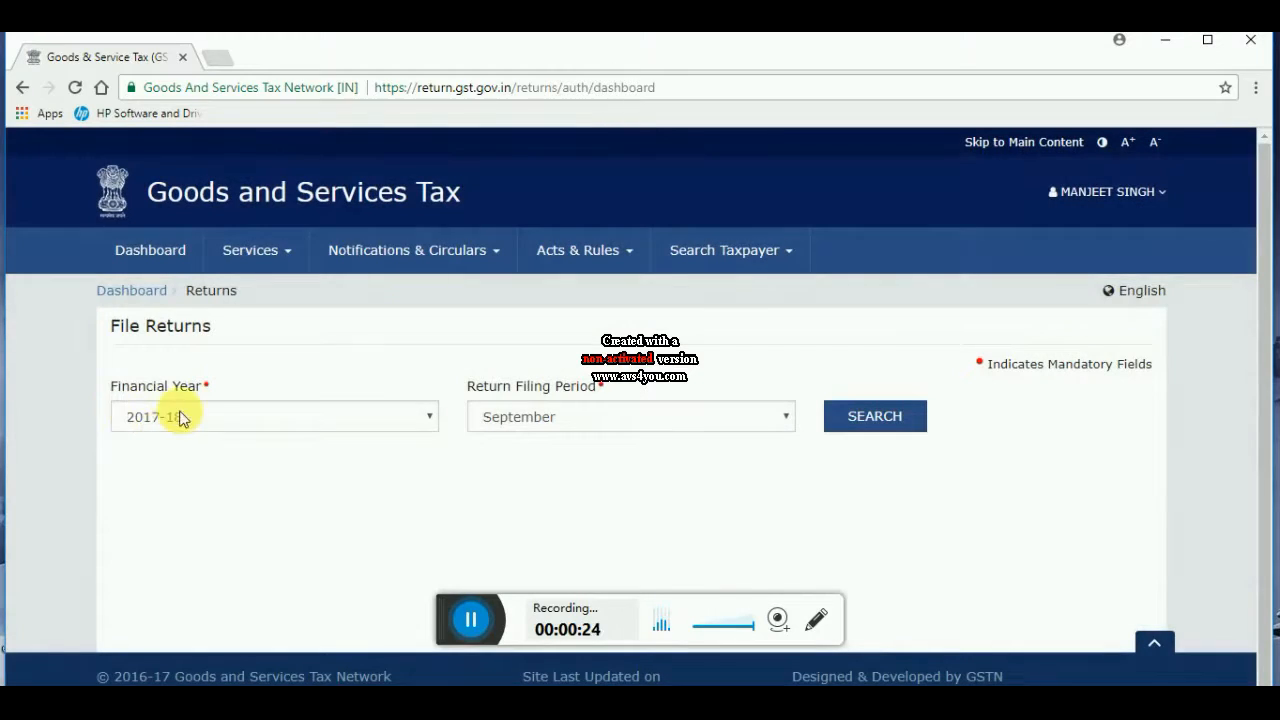
click(545, 417)
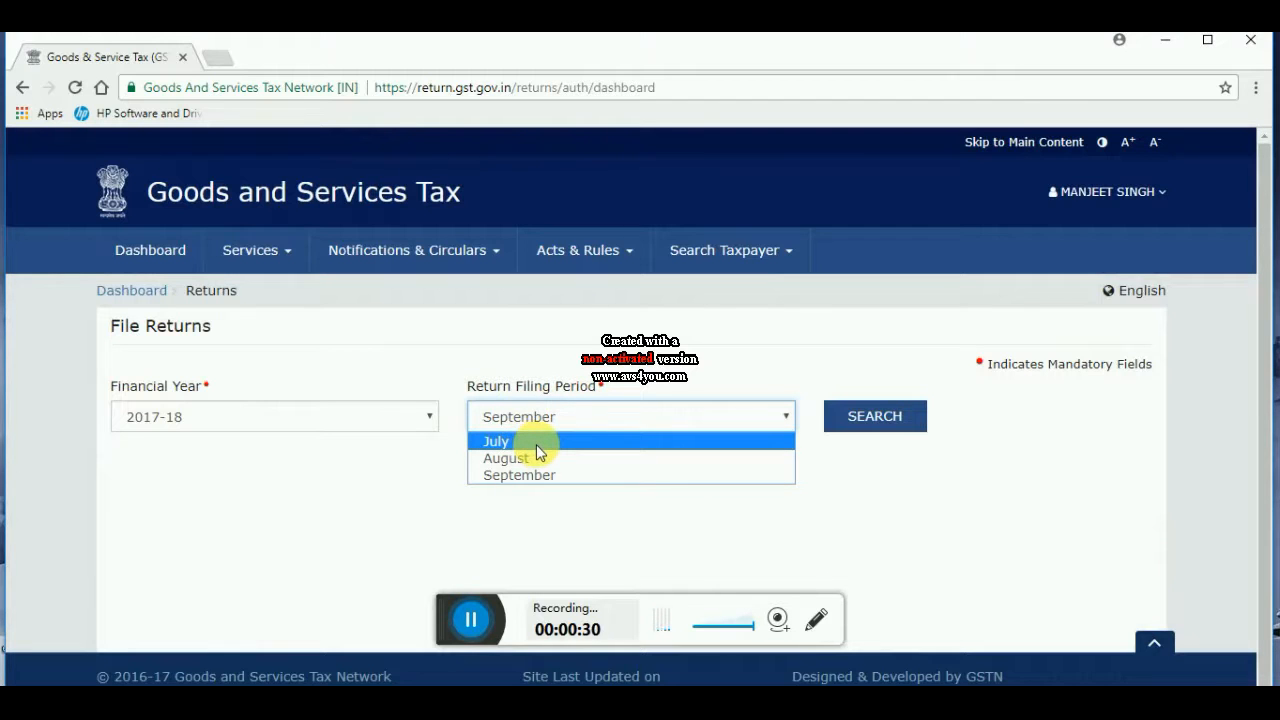
click(534, 445)
click(893, 418)
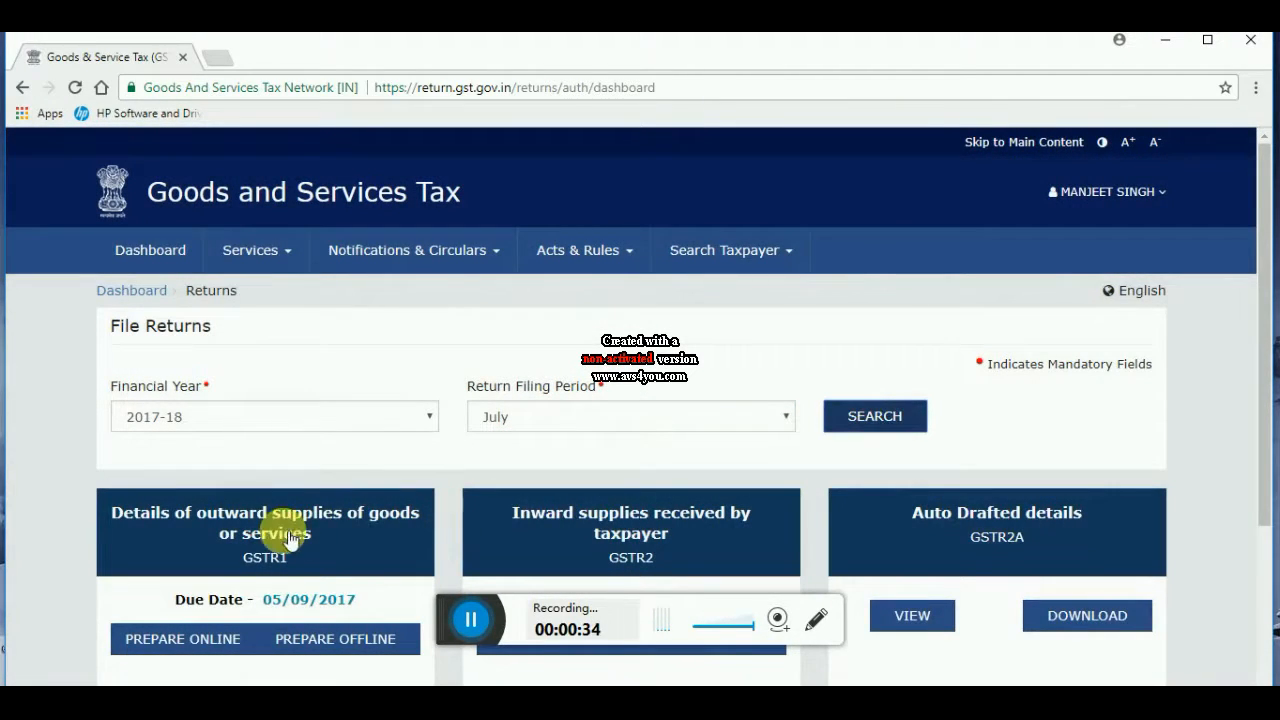
Open the GSTR1 return for online preparation and review its aggregate turnover fields and invoice sections.
scroll(88, 519, down, 2)
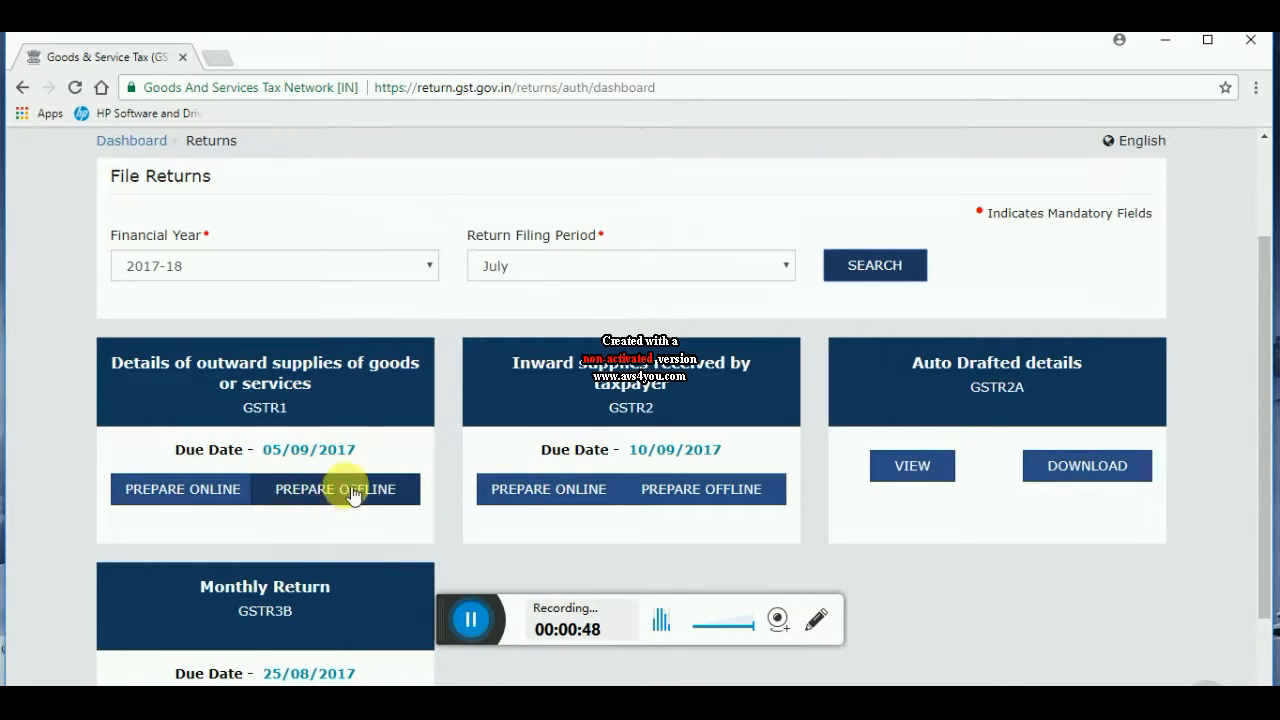
click(204, 494)
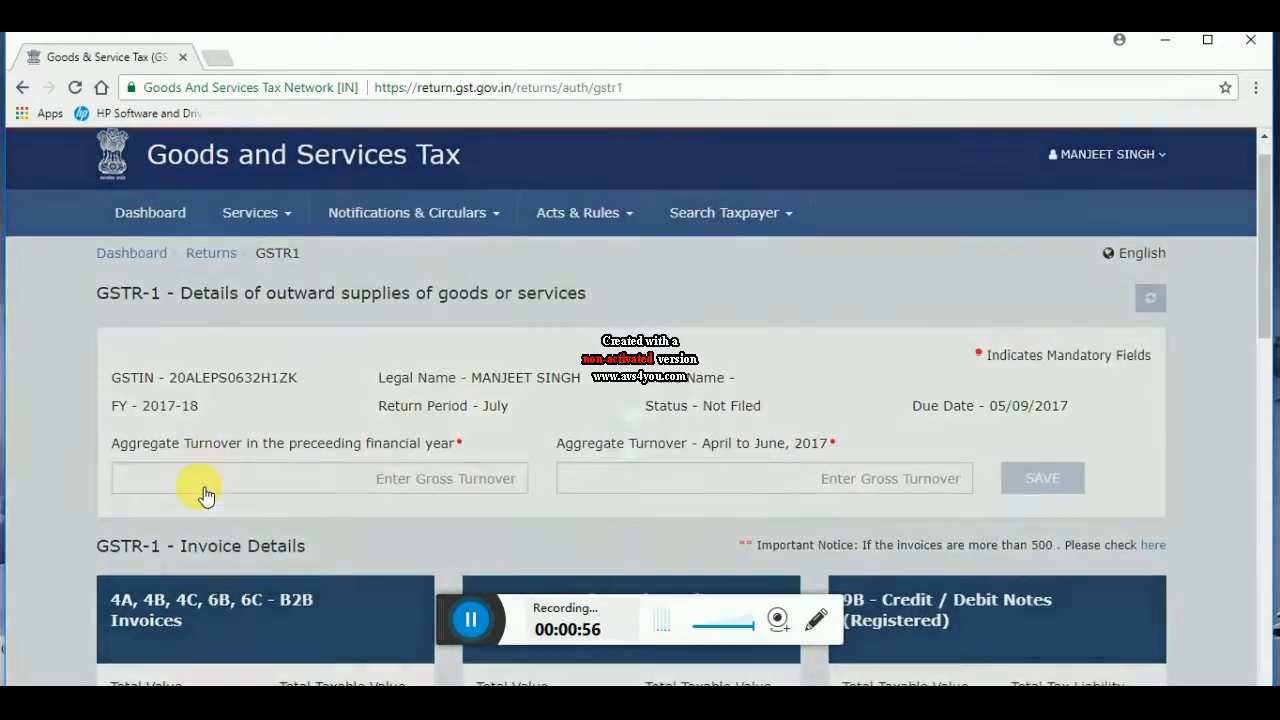
scroll(204, 494, down, 2)
key(Down)
key(Down)
key(Down)
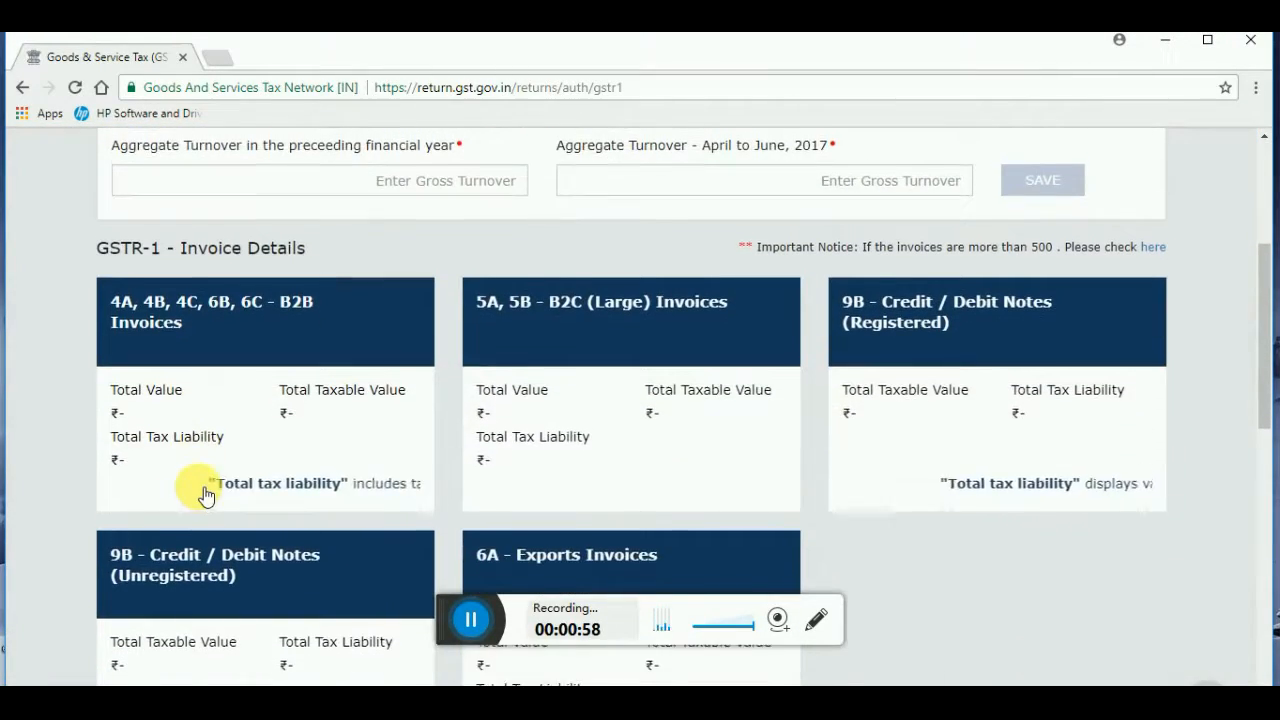
key(Up)
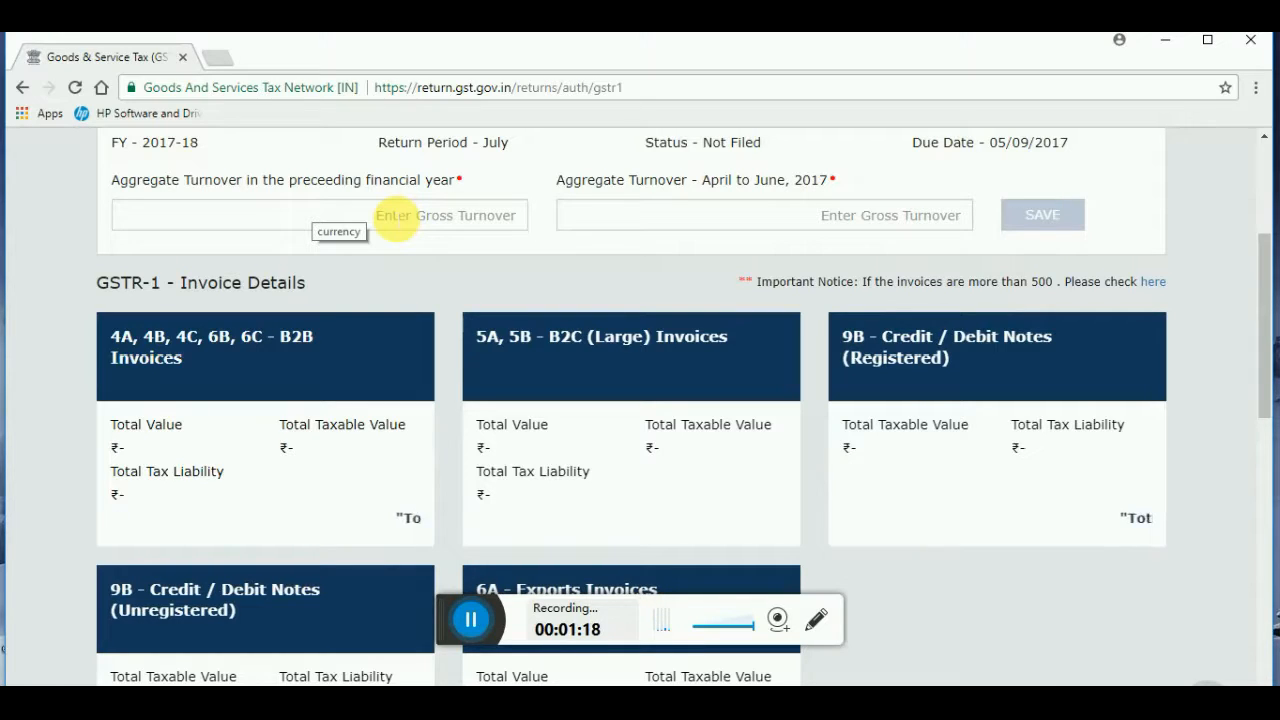
click(690, 215)
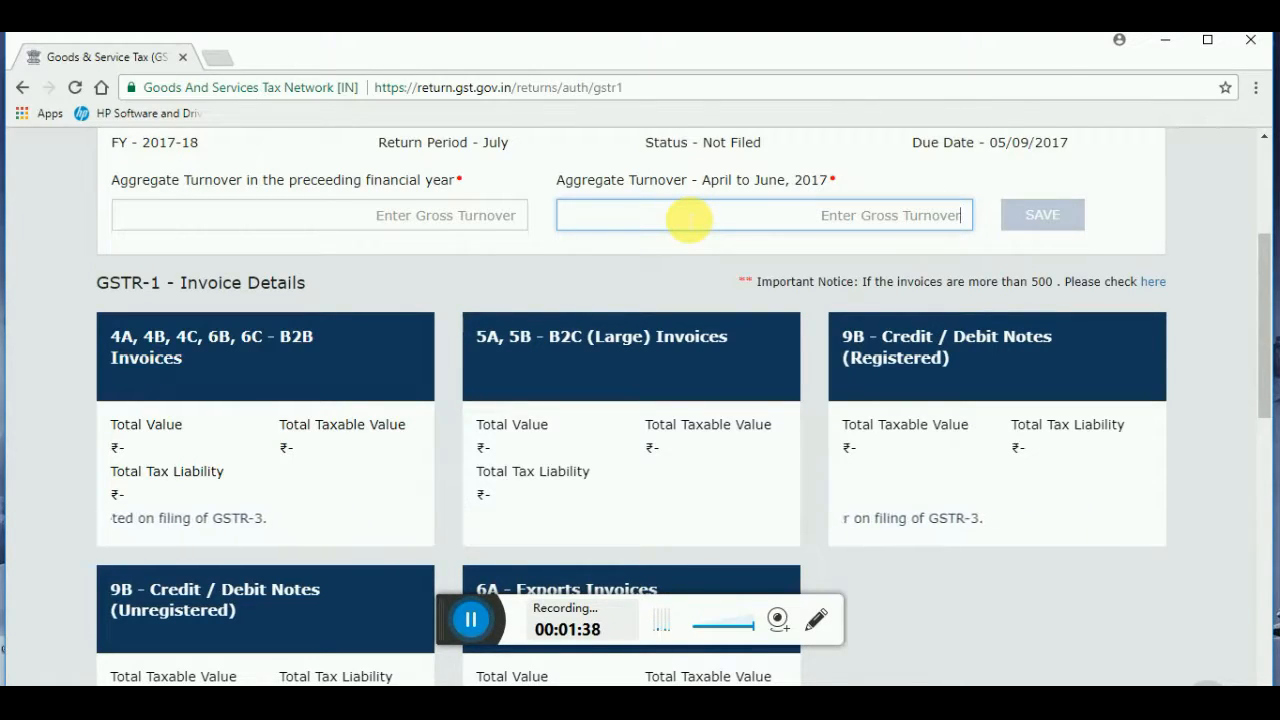
Open the form for adding a new invoice under B2B Invoices in GSTR-1.
click(183, 358)
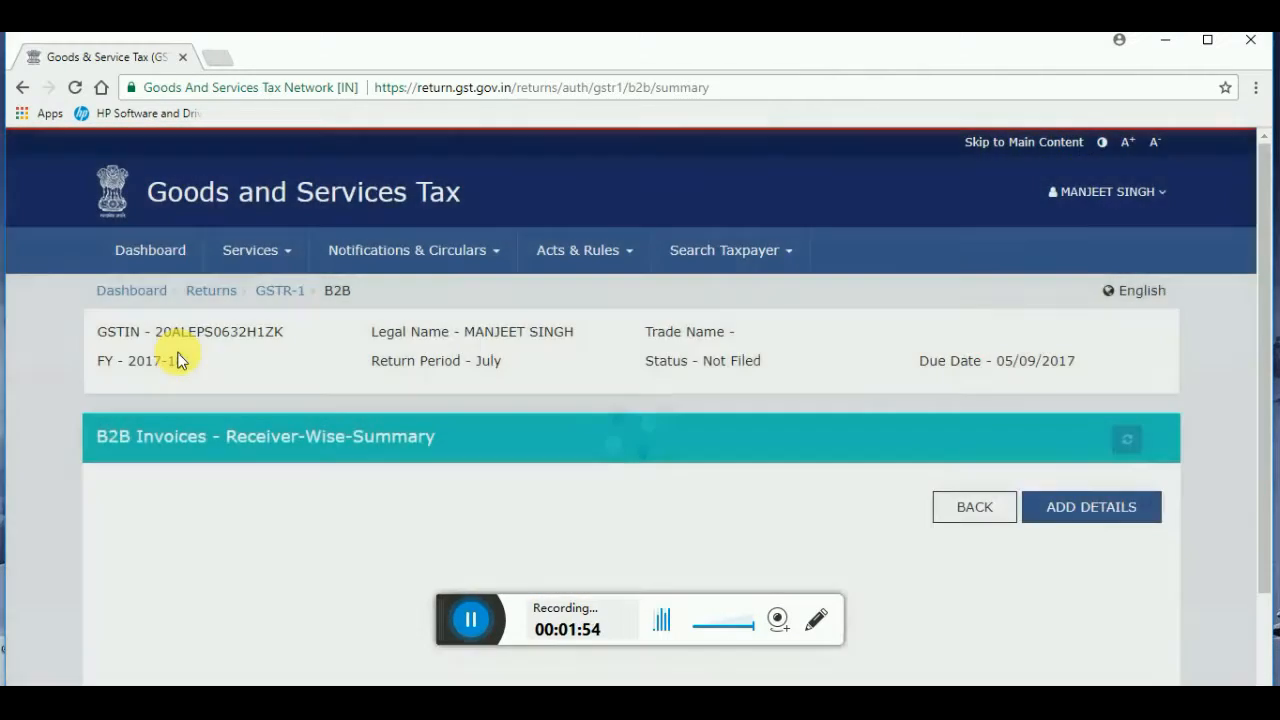
scroll(57, 401, down, 3)
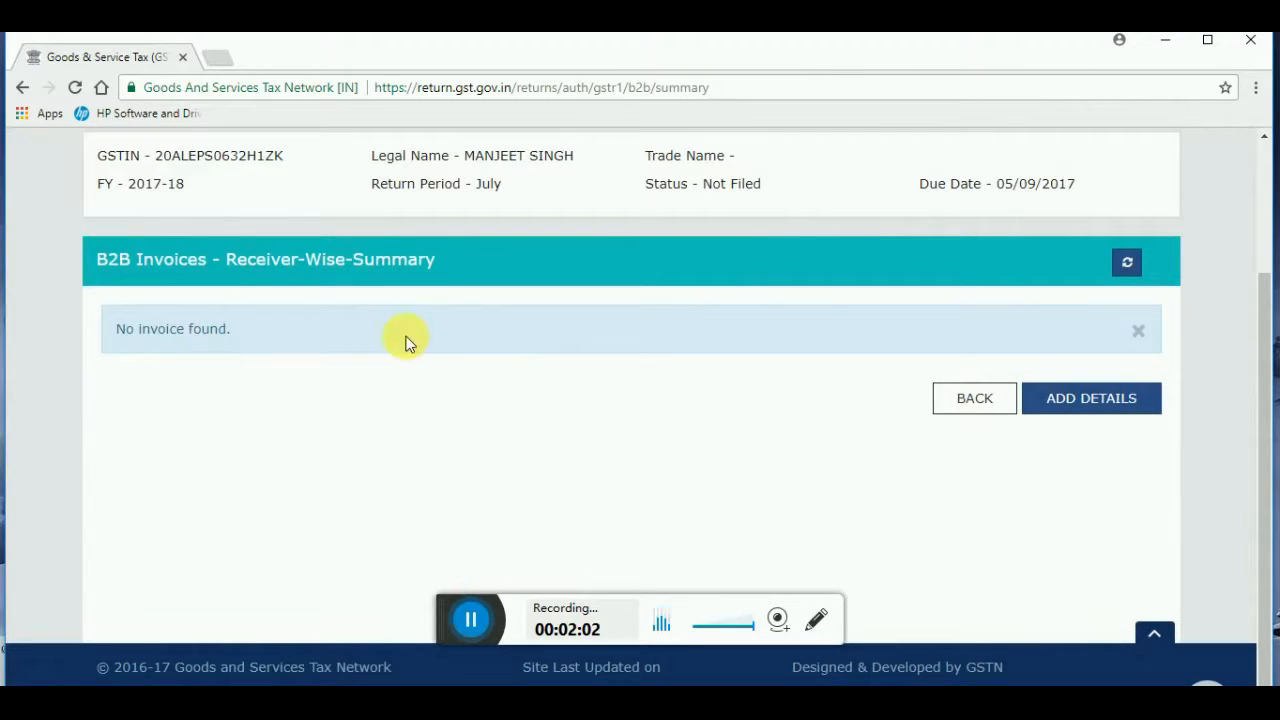
click(1074, 391)
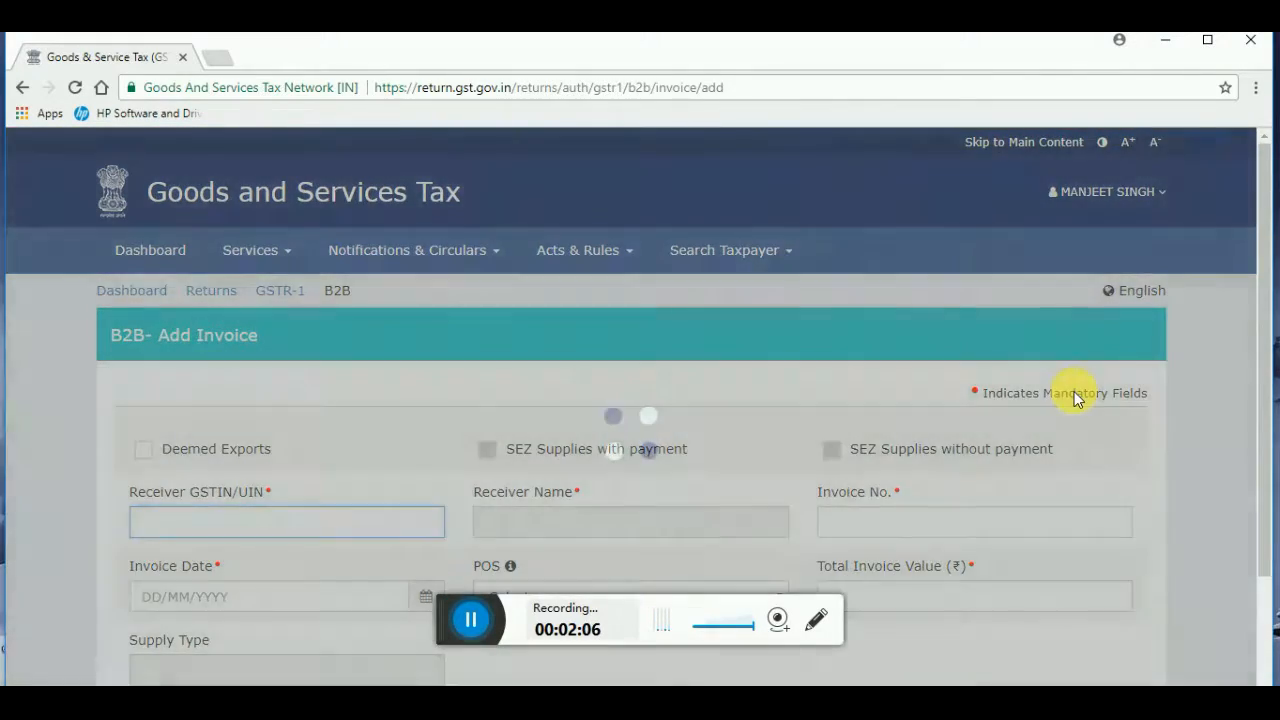
scroll(44, 477, down, 1)
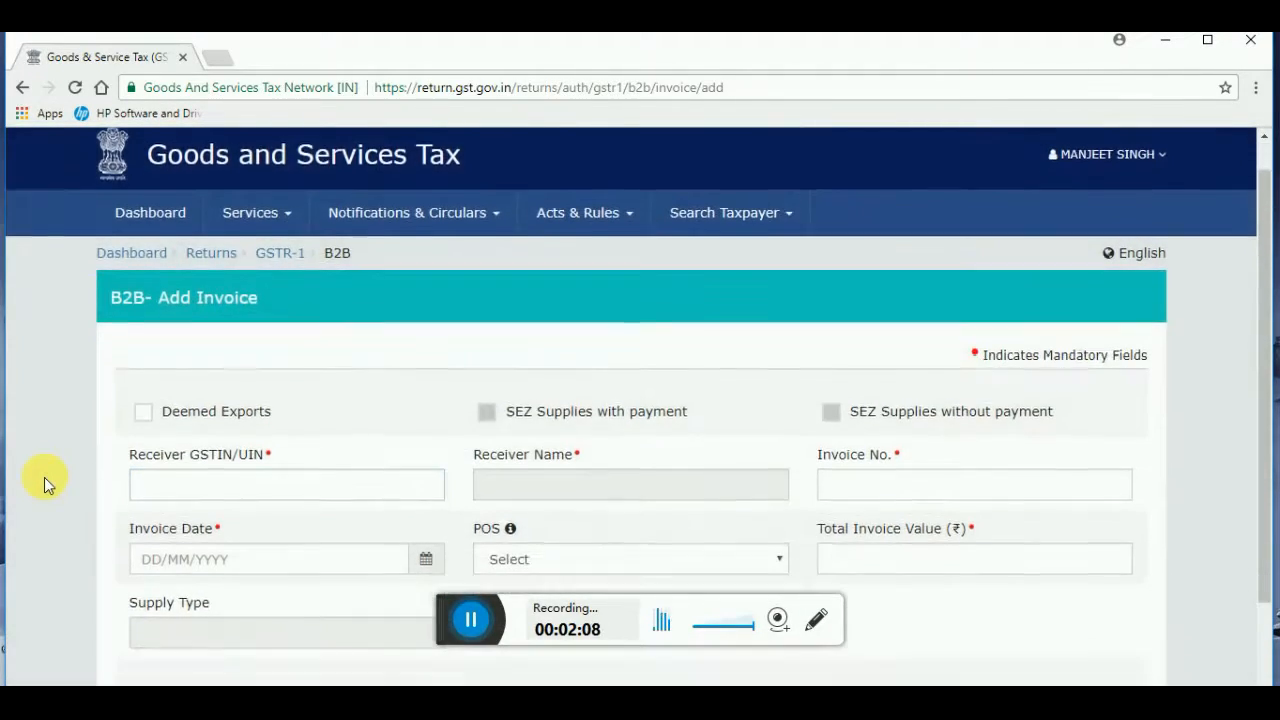
scroll(44, 477, down, 1)
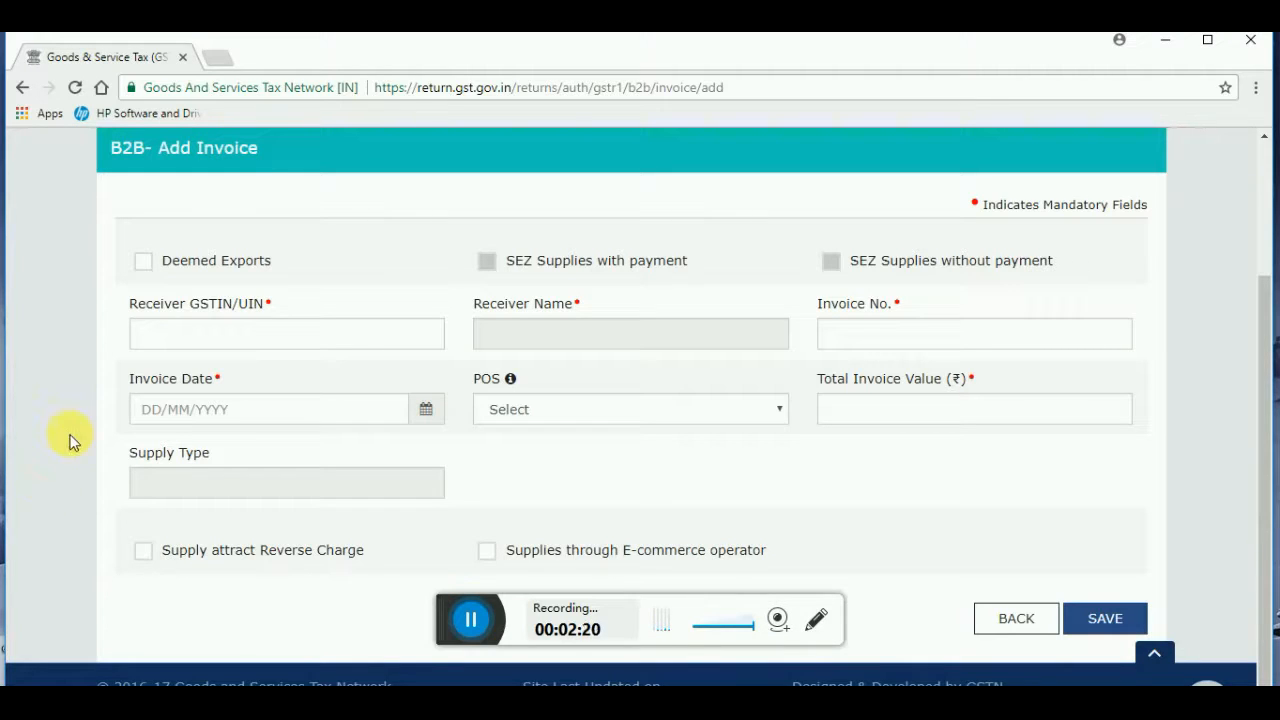
Examine the Receiver GSTIN/UIN and Invoice No. fields and the POS state options of the B2B invoice form.
click(190, 340)
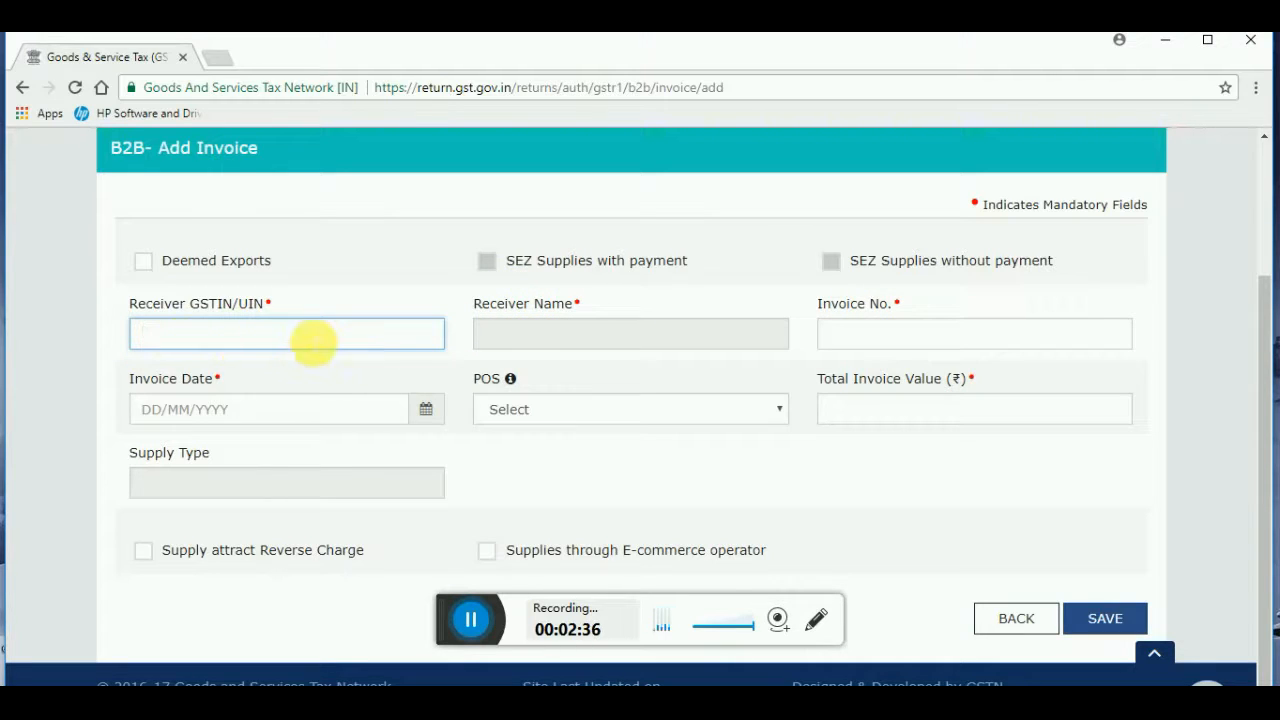
click(928, 334)
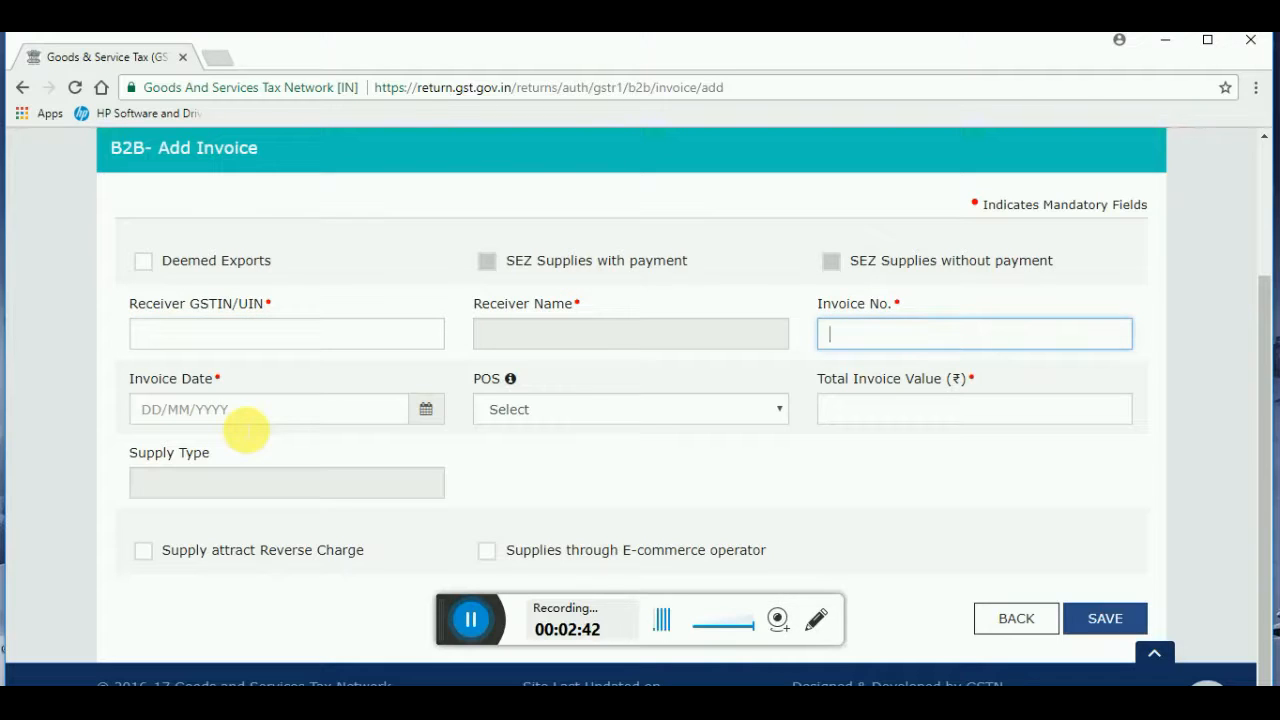
click(551, 409)
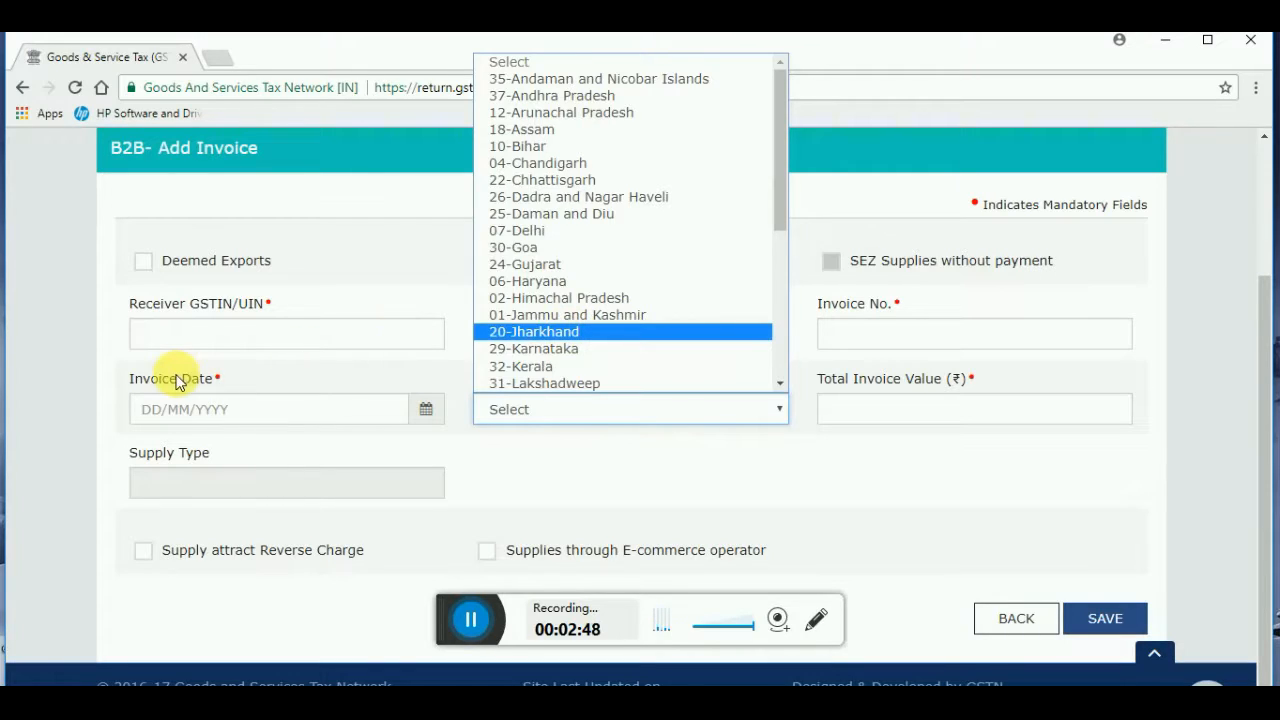
click(38, 398)
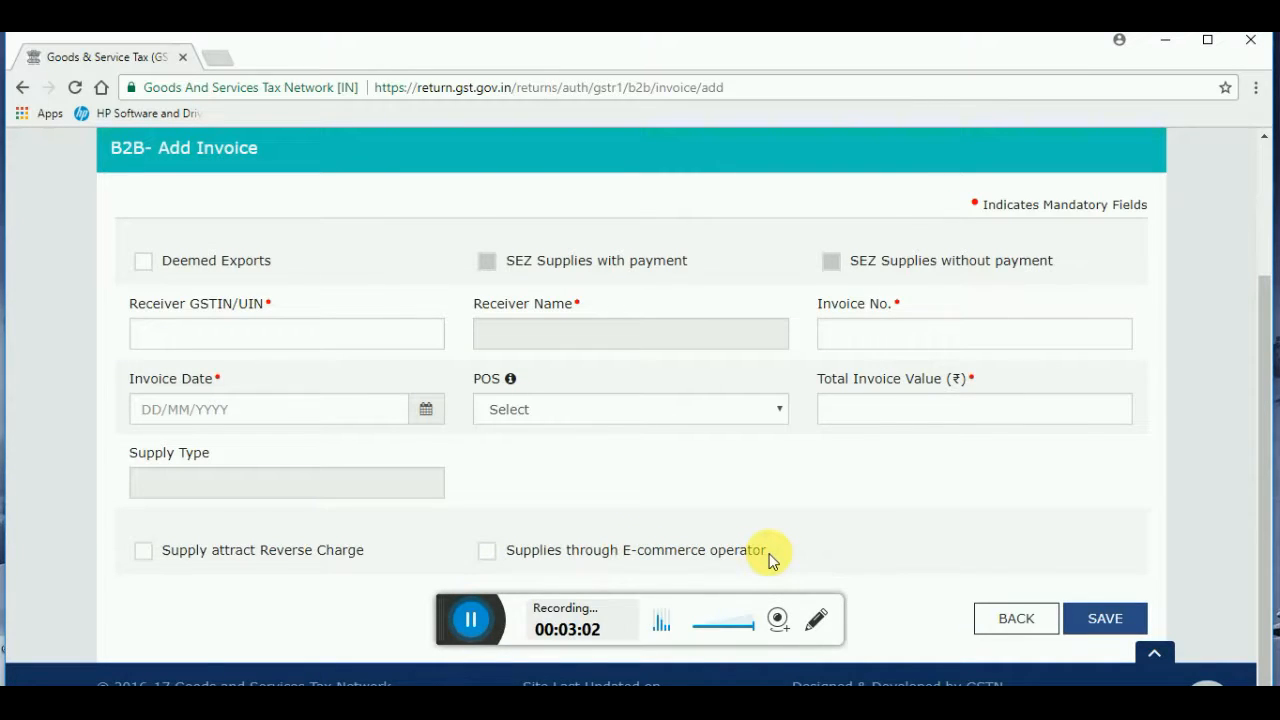
Leave the B2B invoice form without saving and return to the GSTR-1 overview.
click(1002, 616)
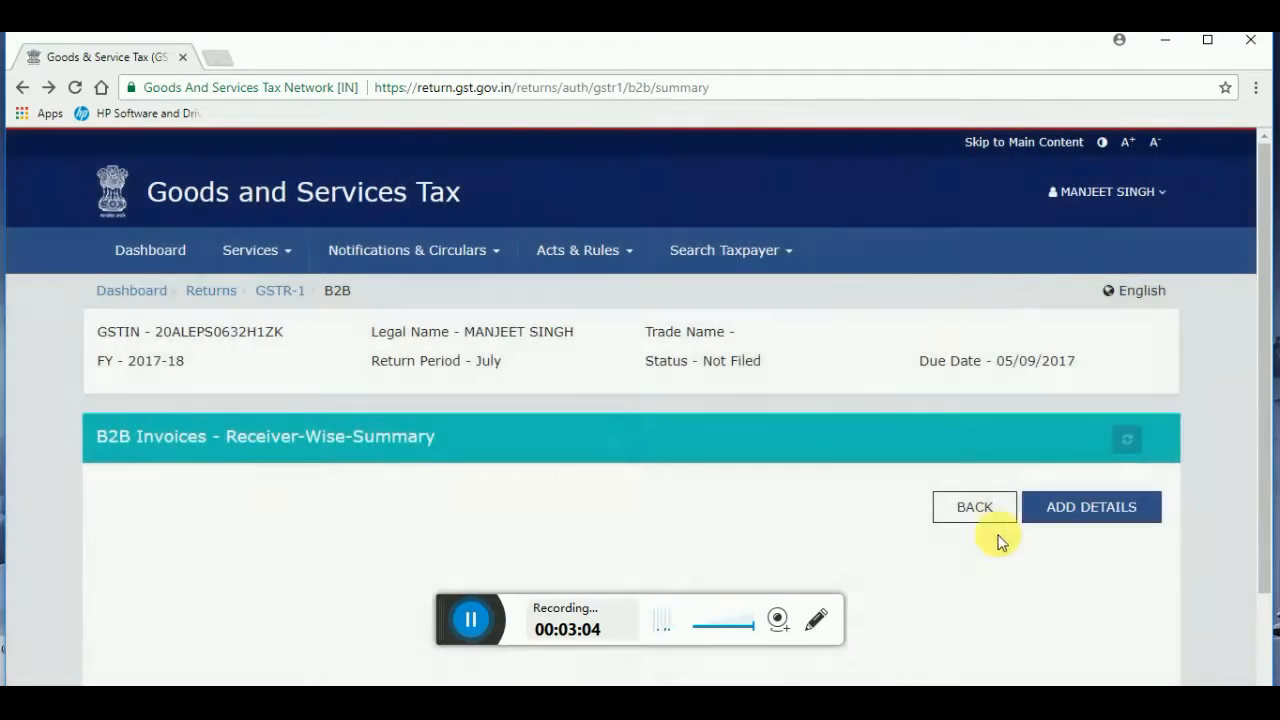
click(997, 513)
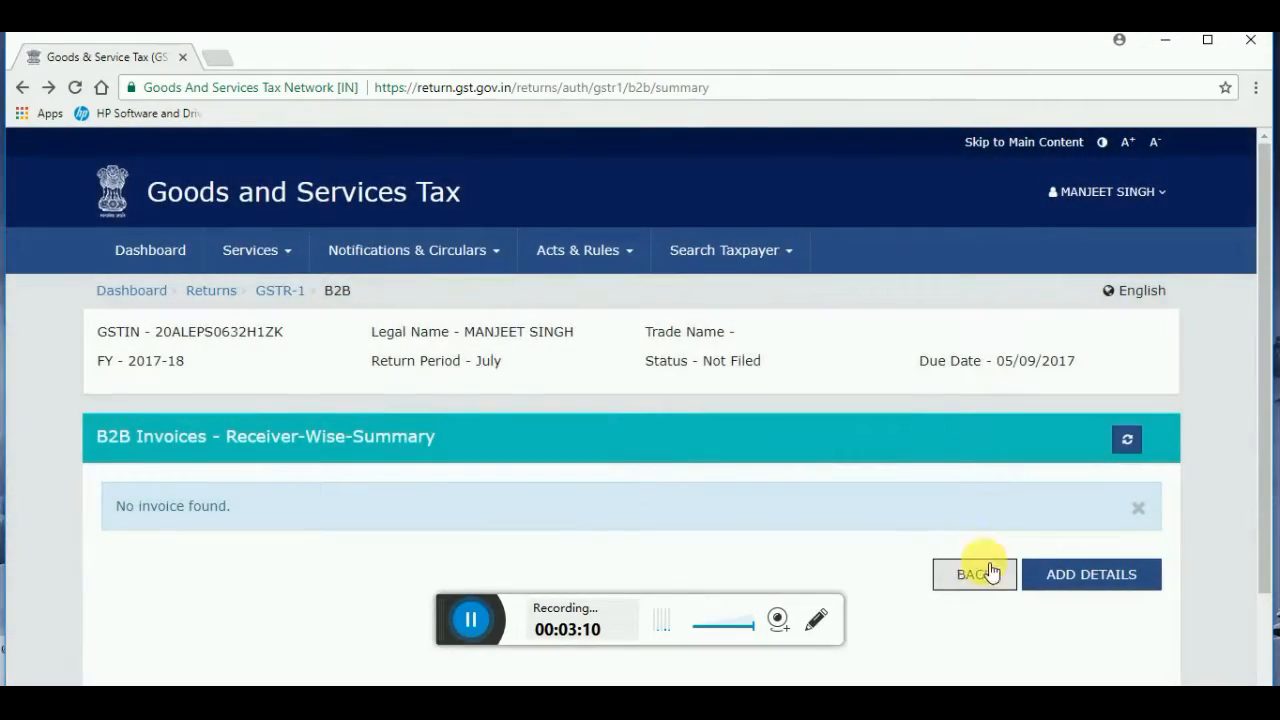
click(990, 572)
Review the description of B2C (Large) Invoices and open that section's form for adding an invoice.
scroll(486, 614, down, 2)
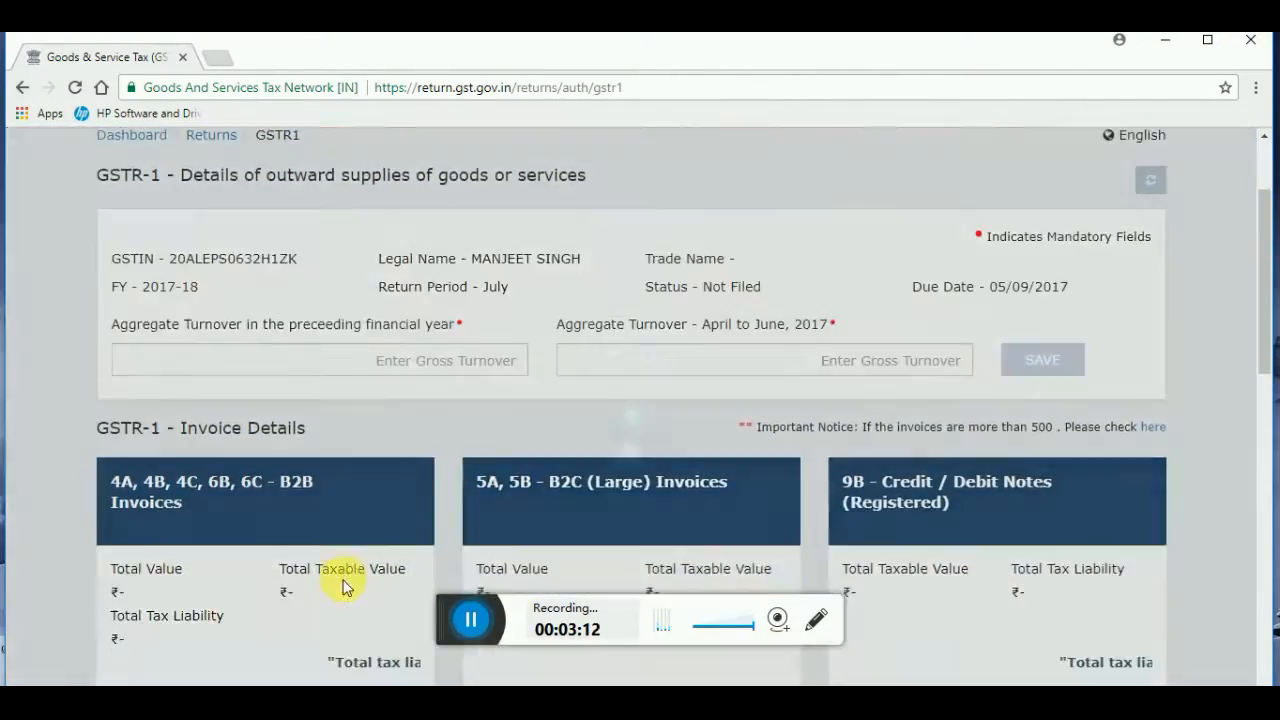
scroll(345, 587, down, 3)
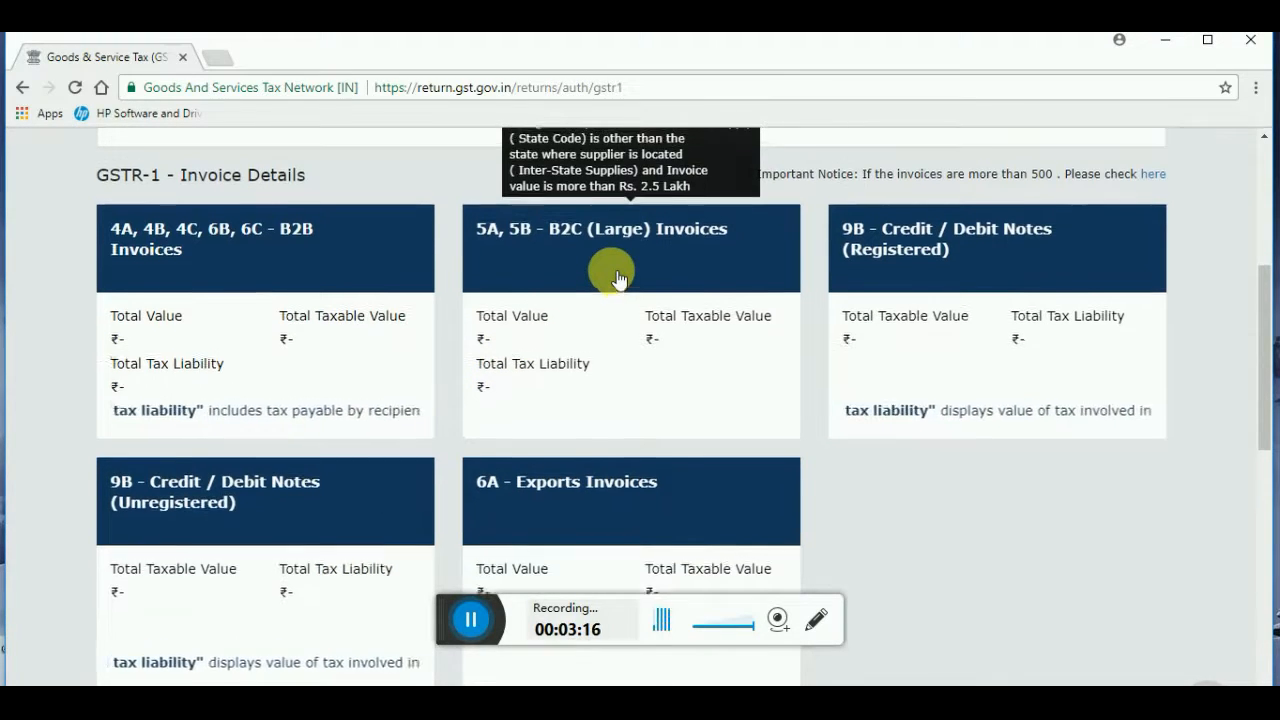
scroll(618, 279, up, 1)
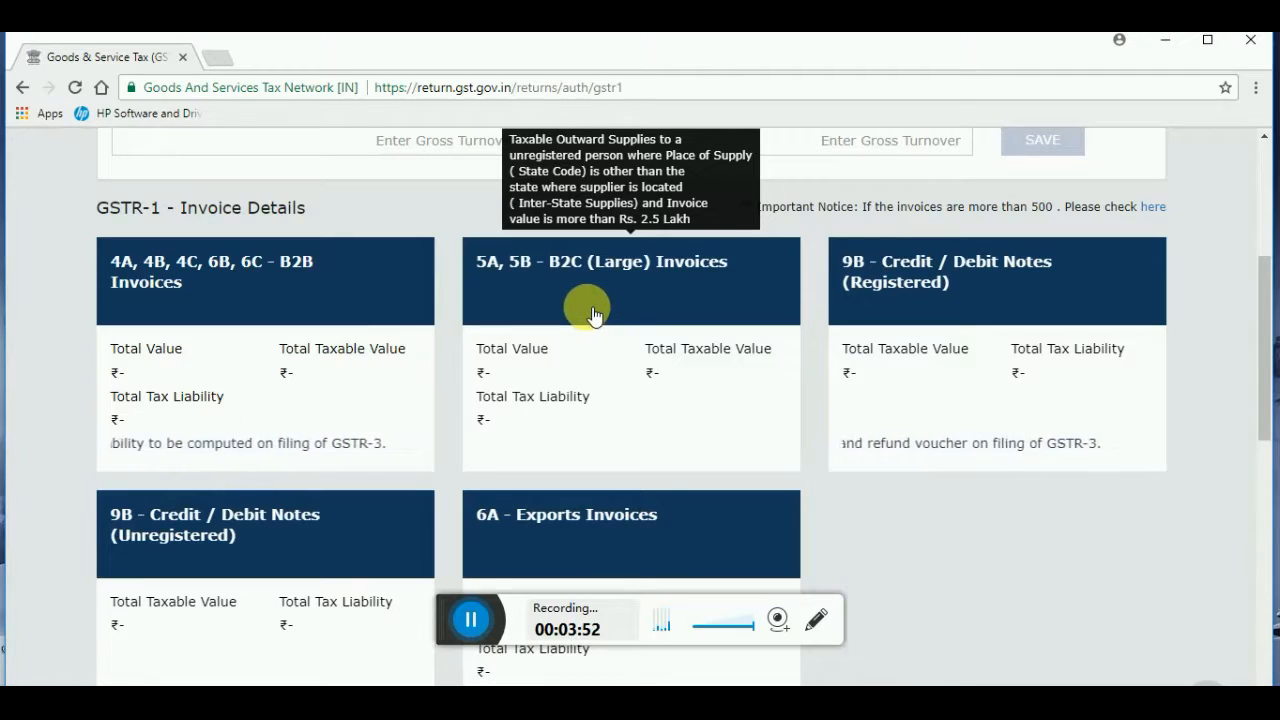
click(624, 297)
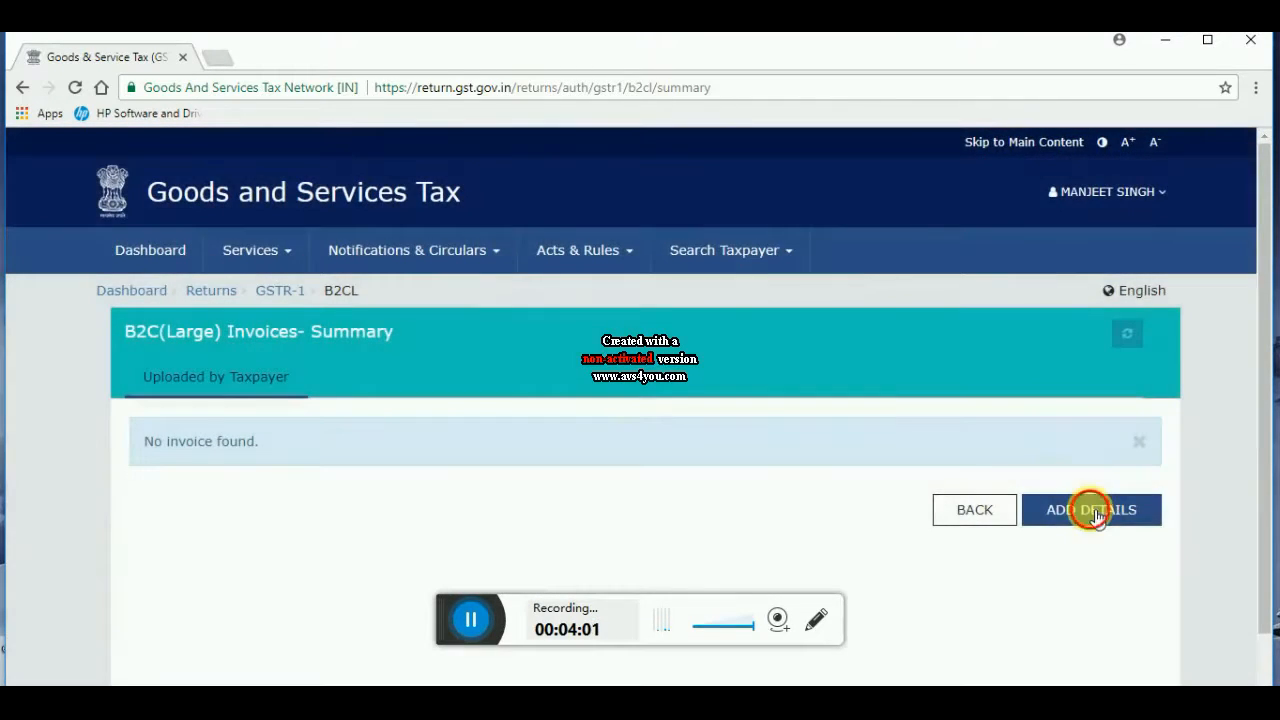
click(1104, 514)
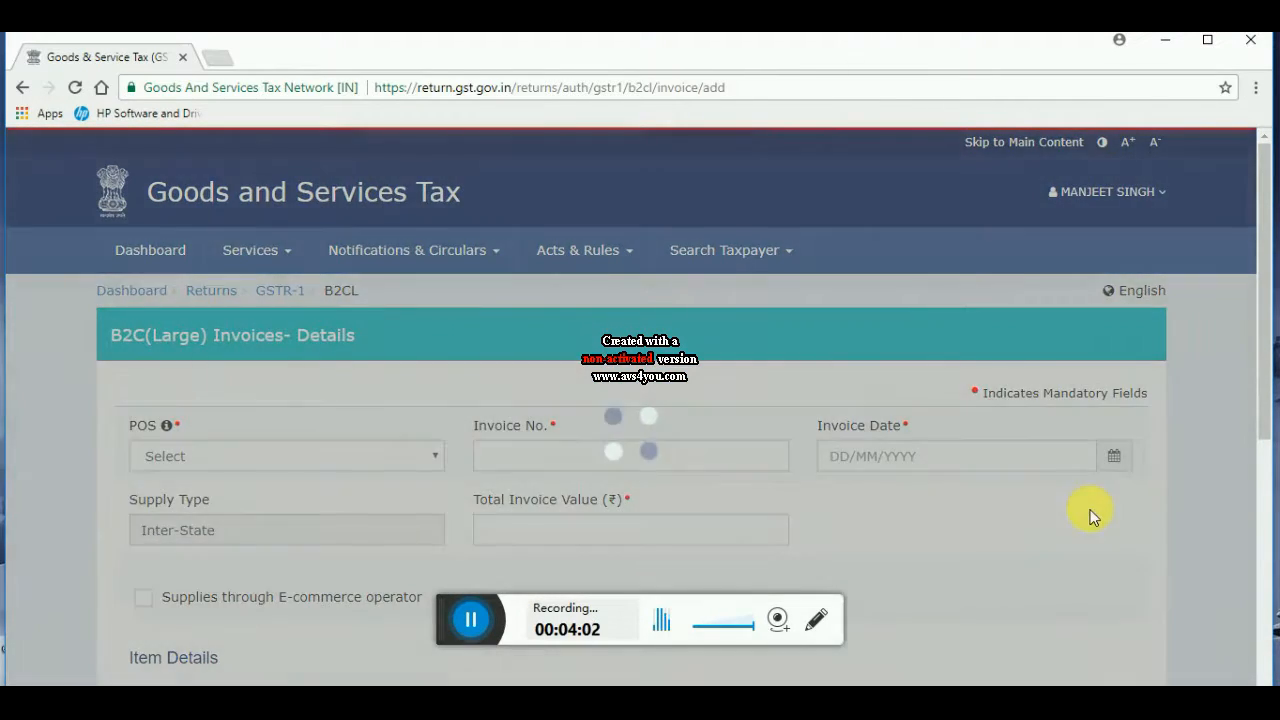
scroll(66, 448, down, 1)
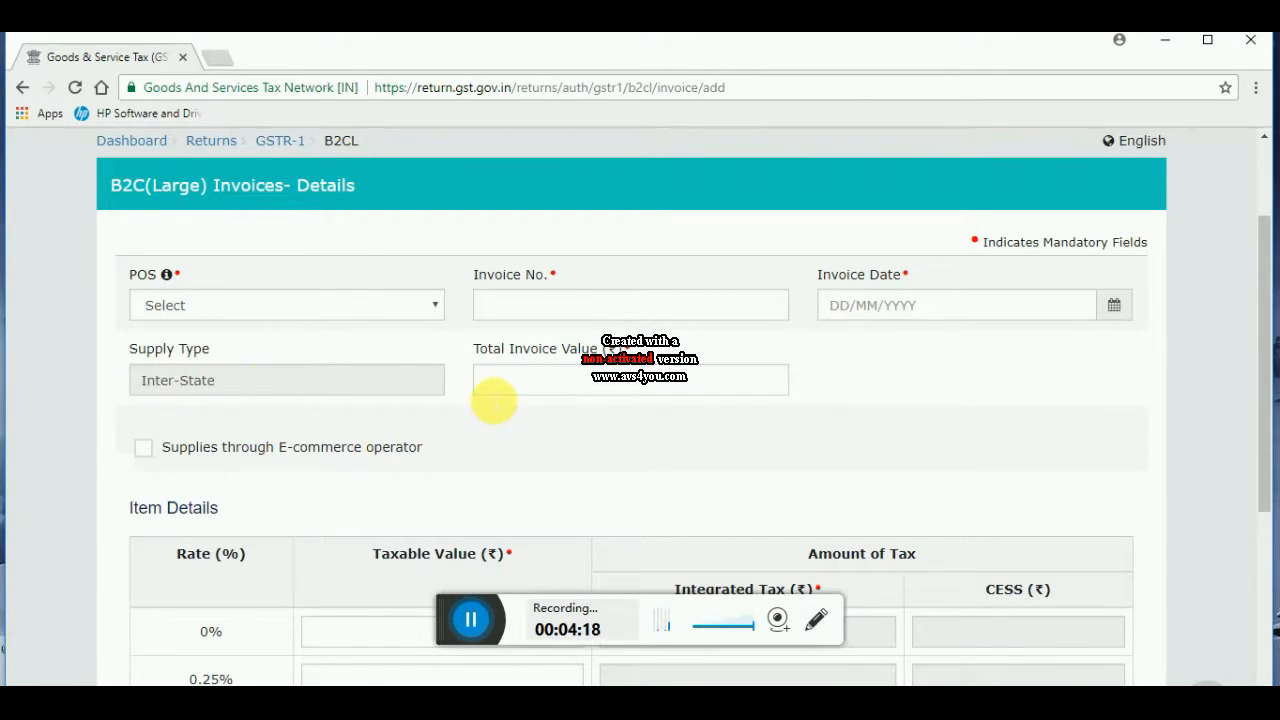
Enter a taxable value of 60000 at the 12% rate in Item Details, and return to the GSTR-1 overview without saving.
scroll(91, 489, down, 3)
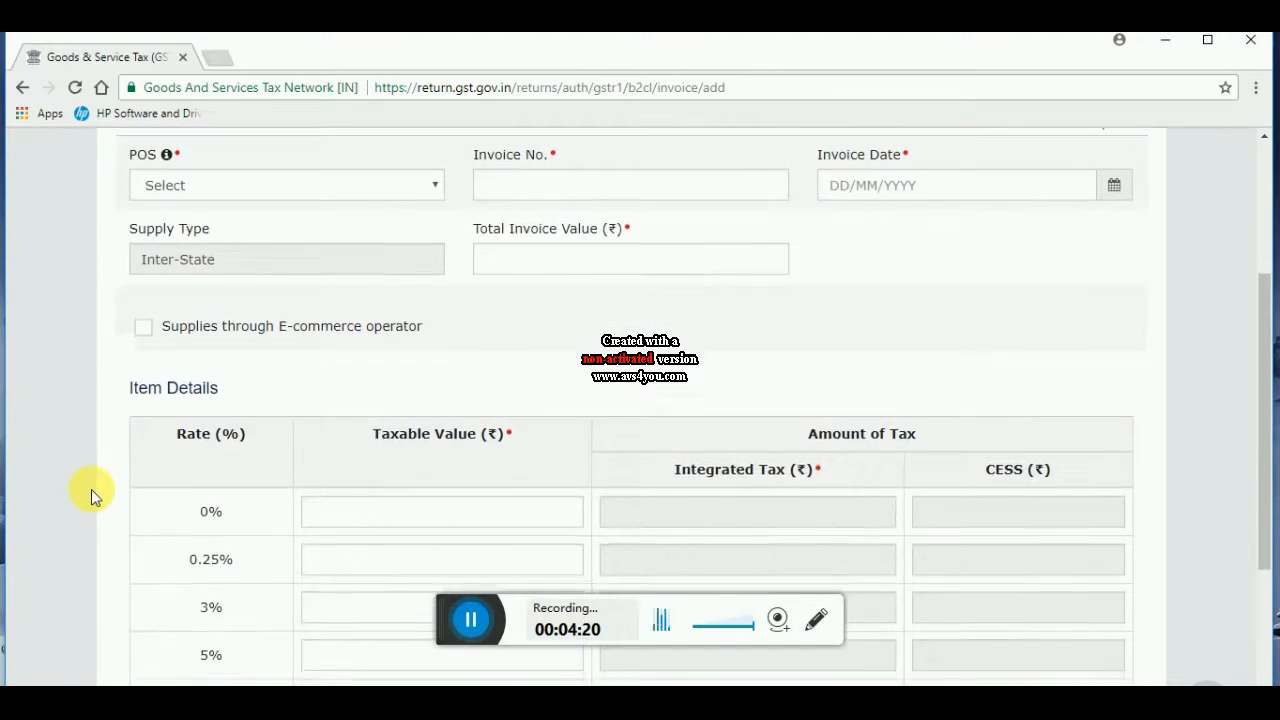
scroll(150, 485, down, 2)
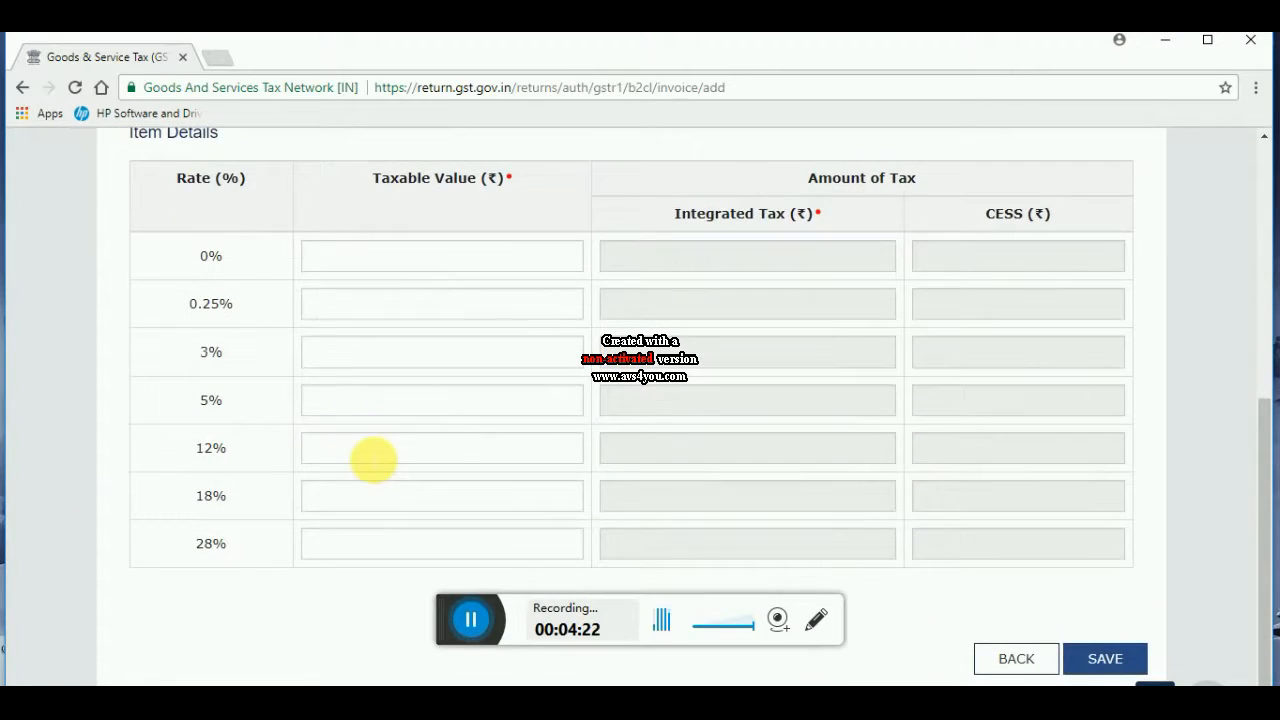
click(370, 458)
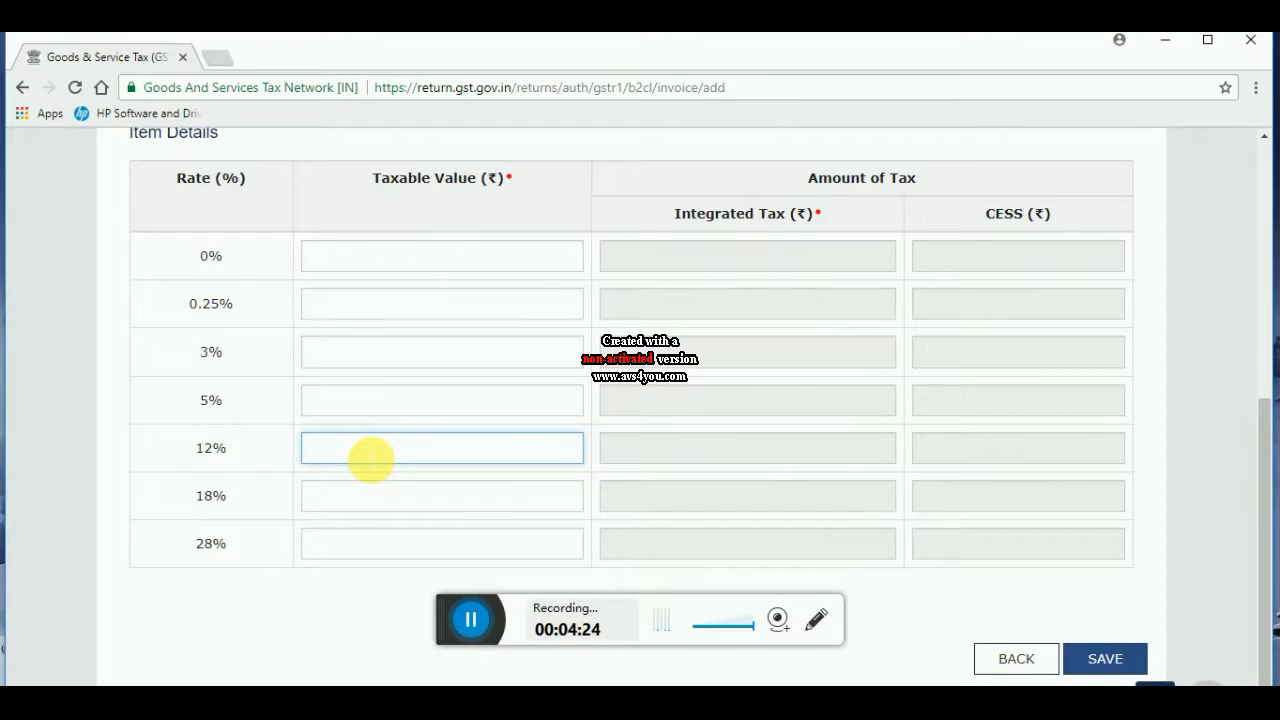
text(60000)
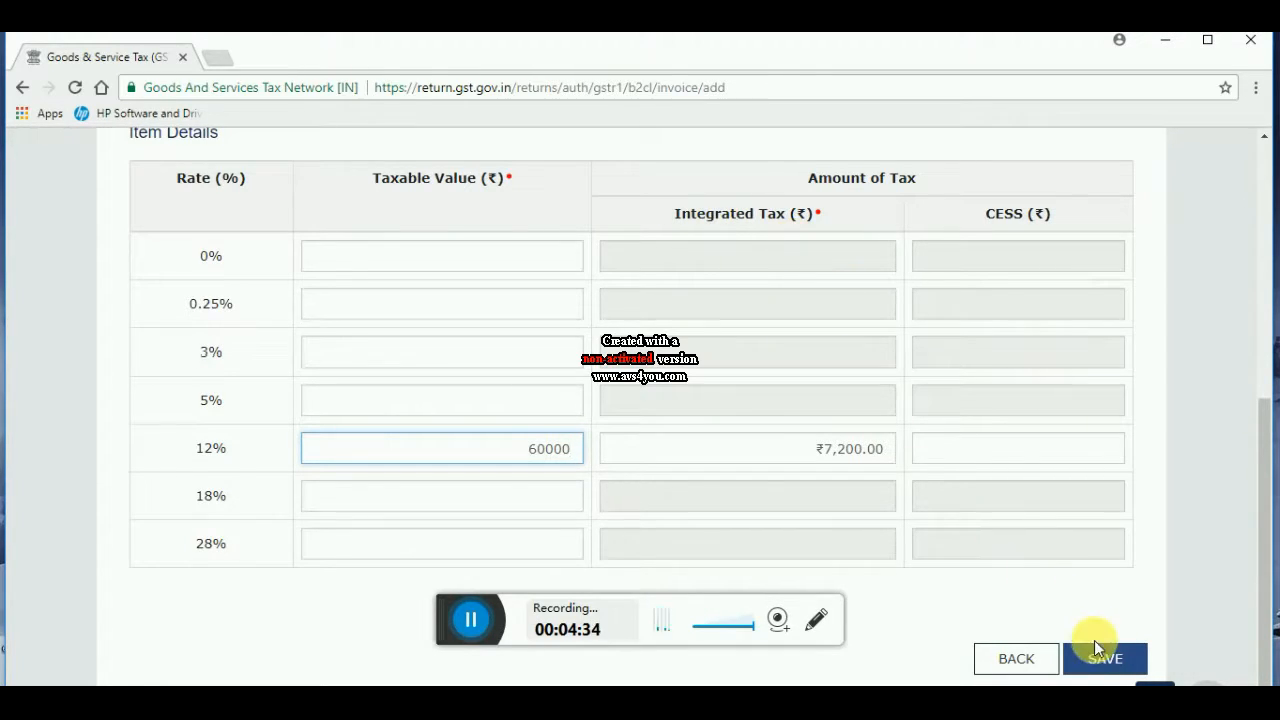
click(1008, 659)
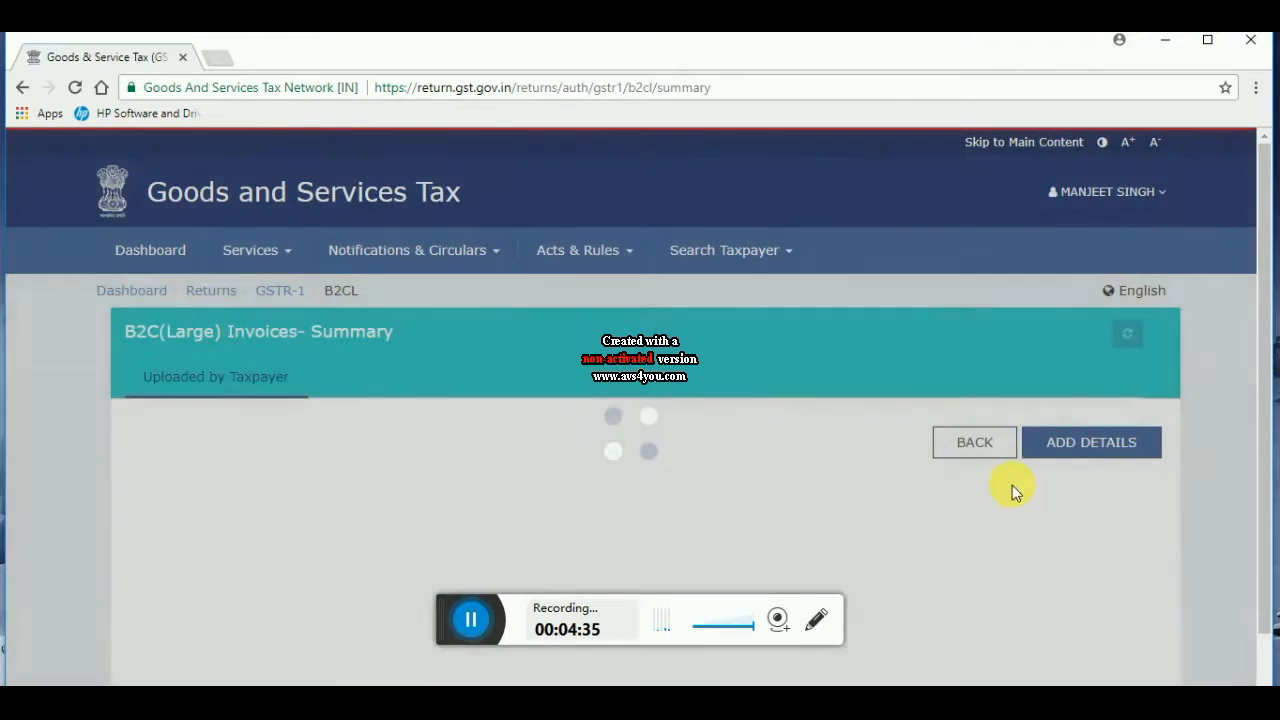
click(962, 443)
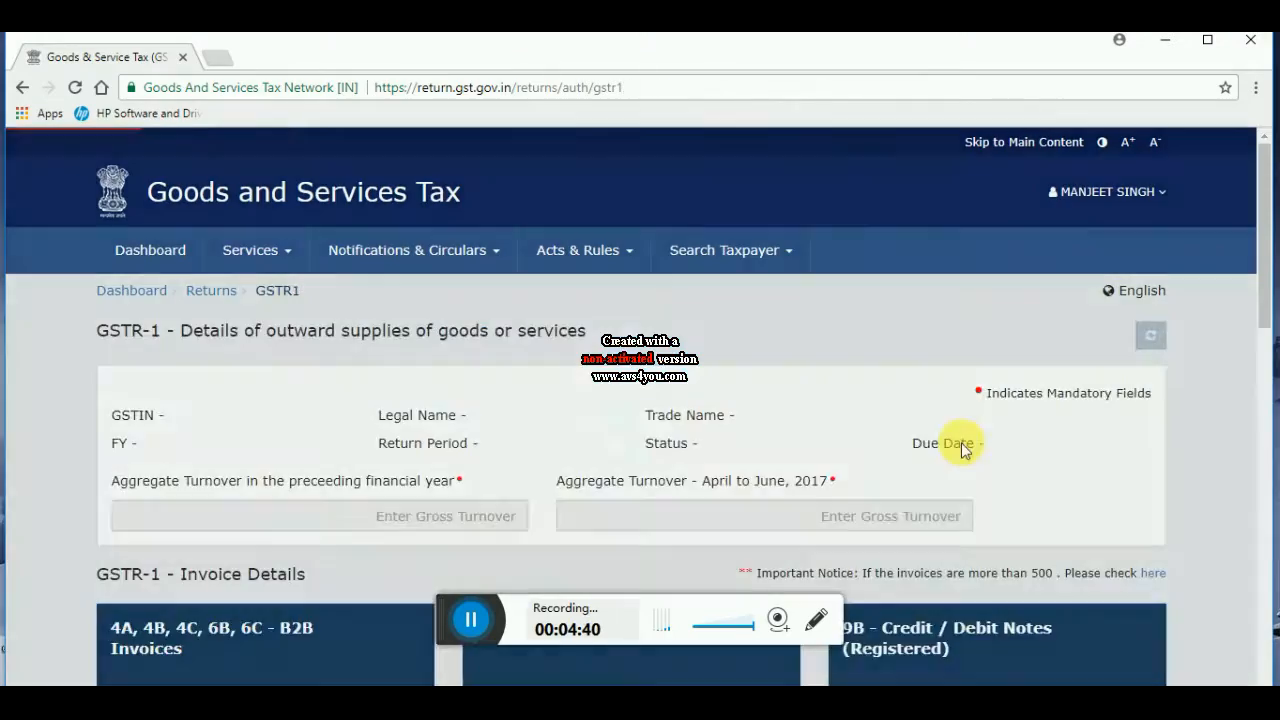
Open the form for adding a note under 9B - Credit / Debit Notes (Registered).
scroll(961, 442, down, 3)
scroll(961, 442, down, 2)
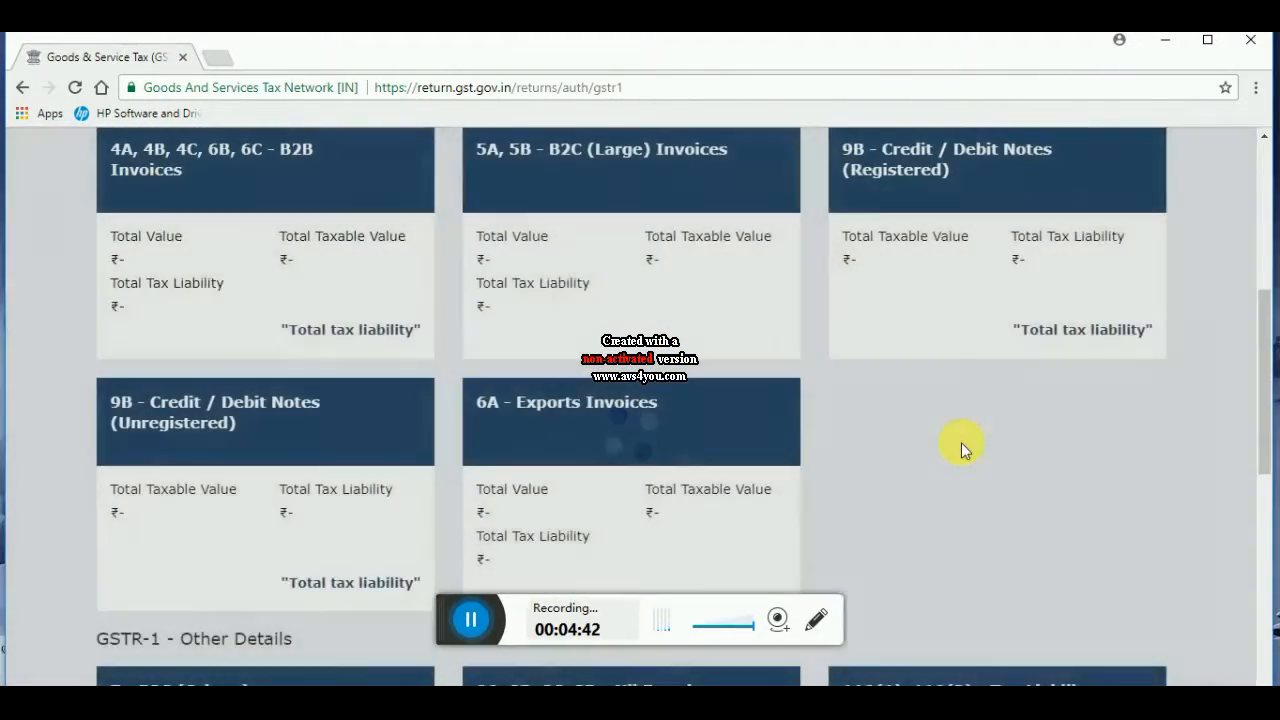
scroll(961, 442, up, 1)
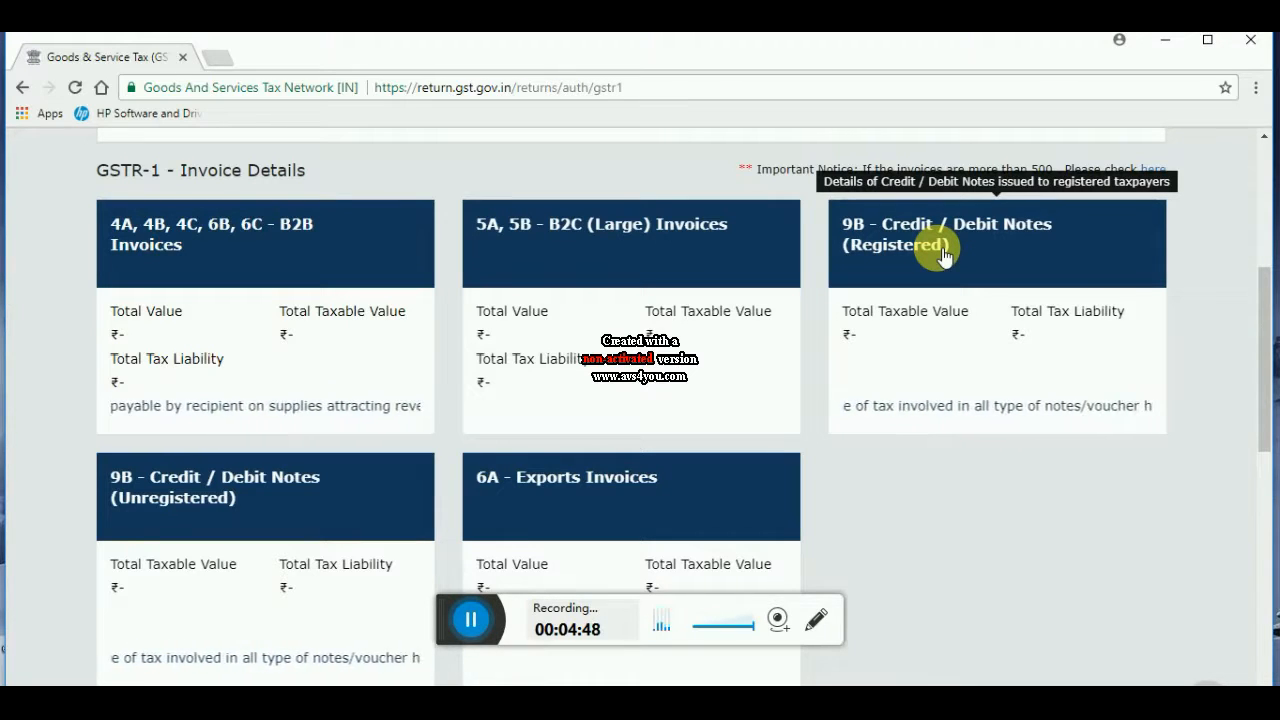
click(1000, 258)
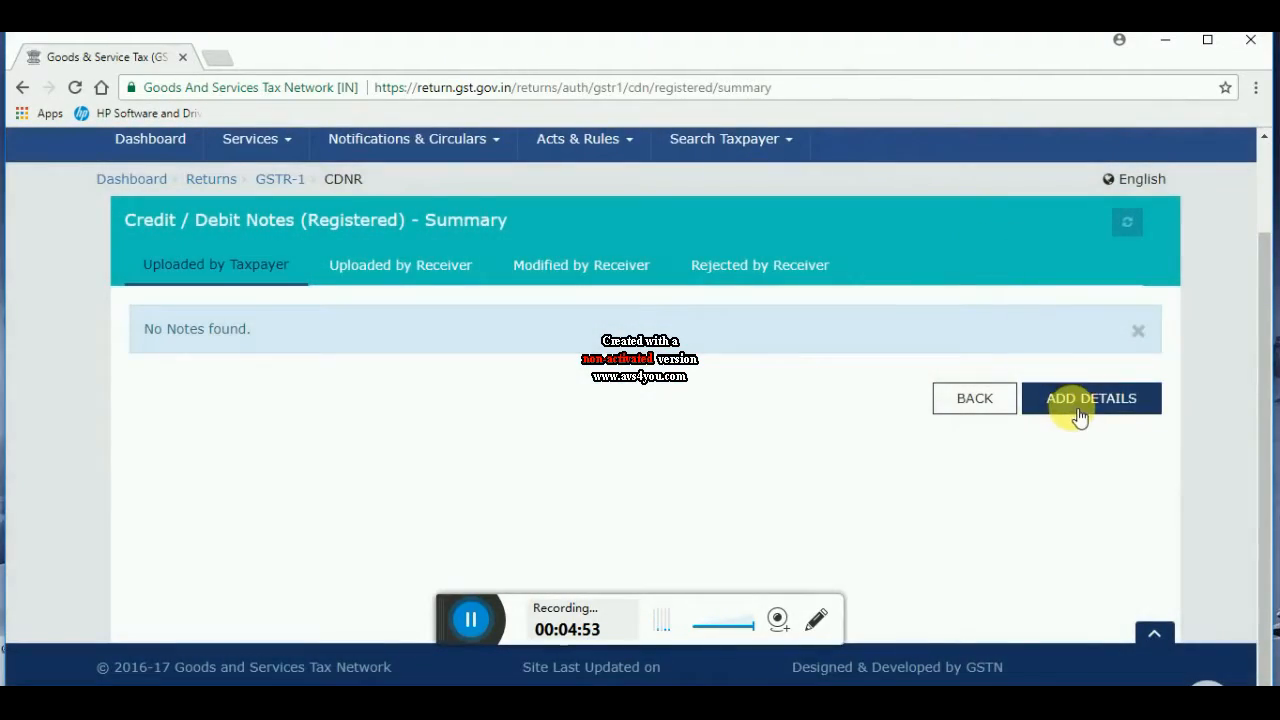
click(1073, 413)
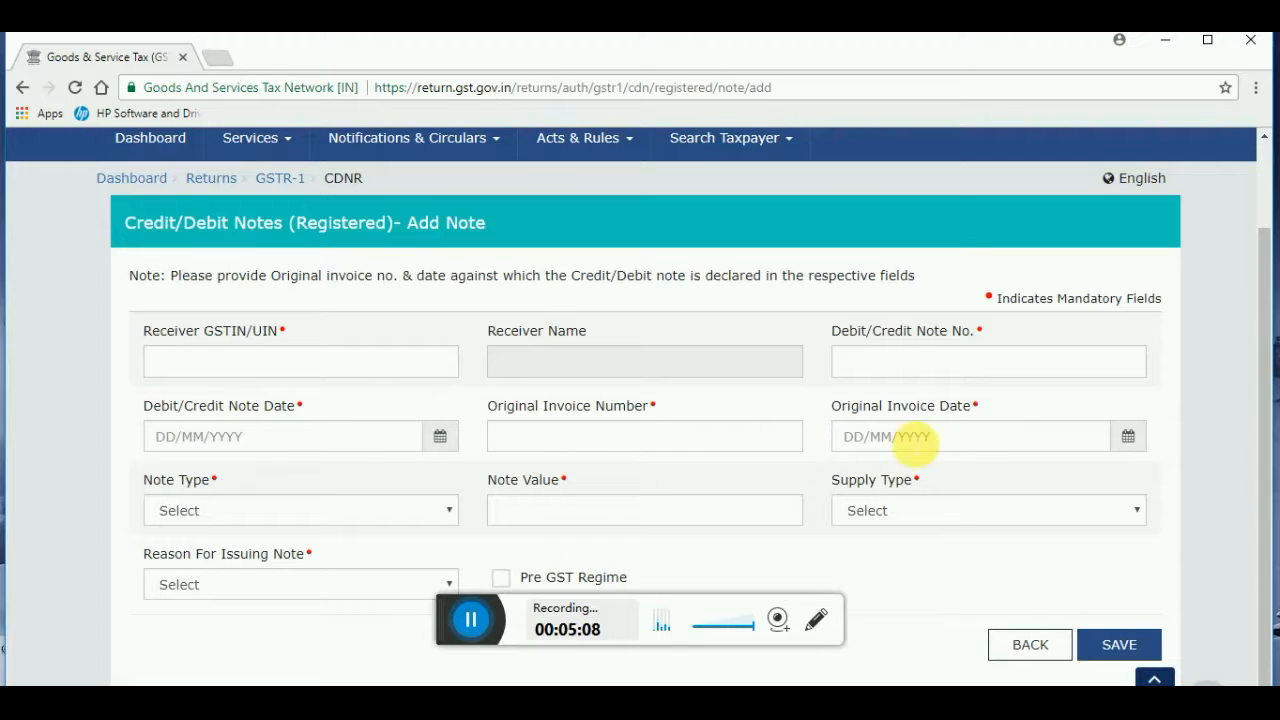
Check the options offered for Note Type, Supply Type and Reason For Issuing Note in the registered Add Note form.
click(409, 511)
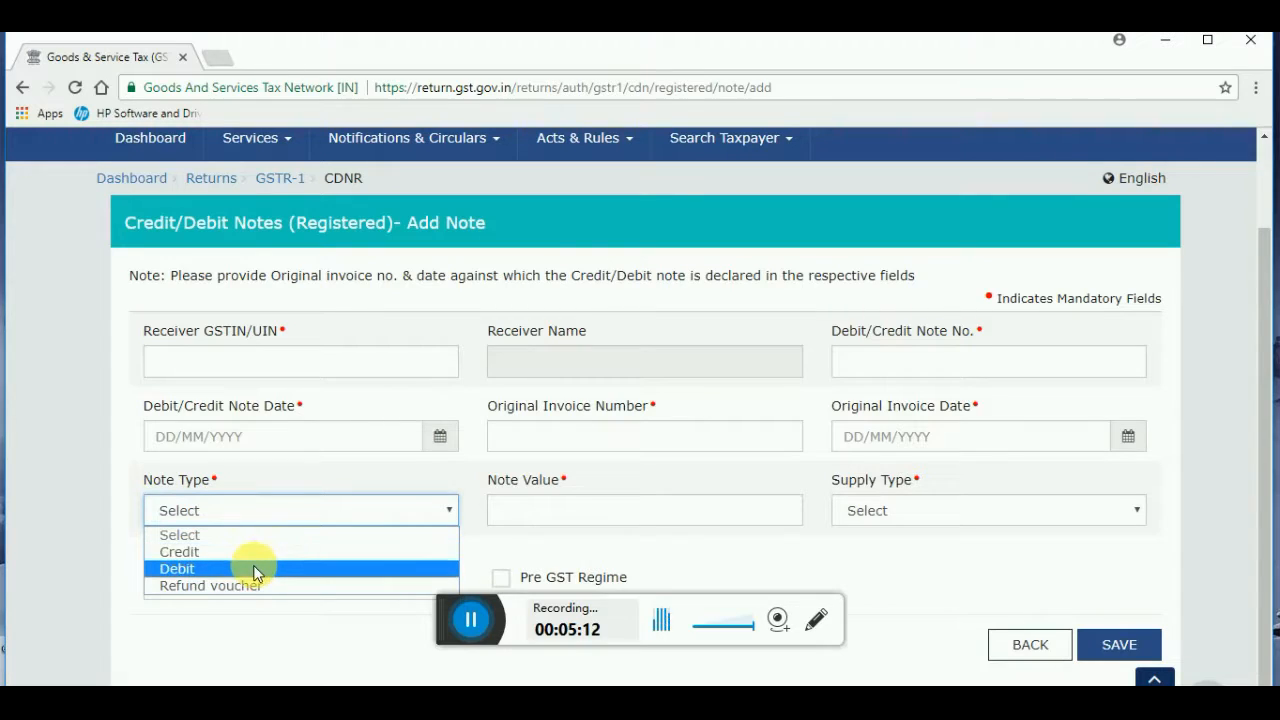
click(209, 510)
click(878, 511)
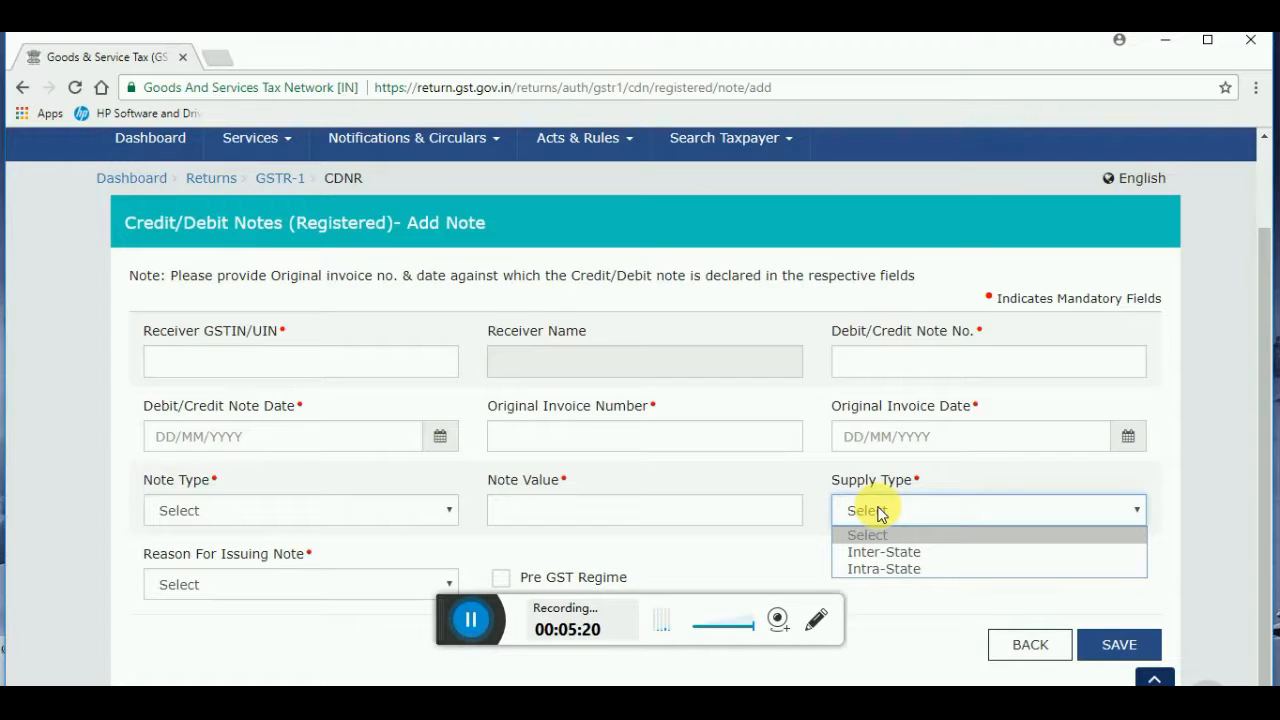
click(297, 598)
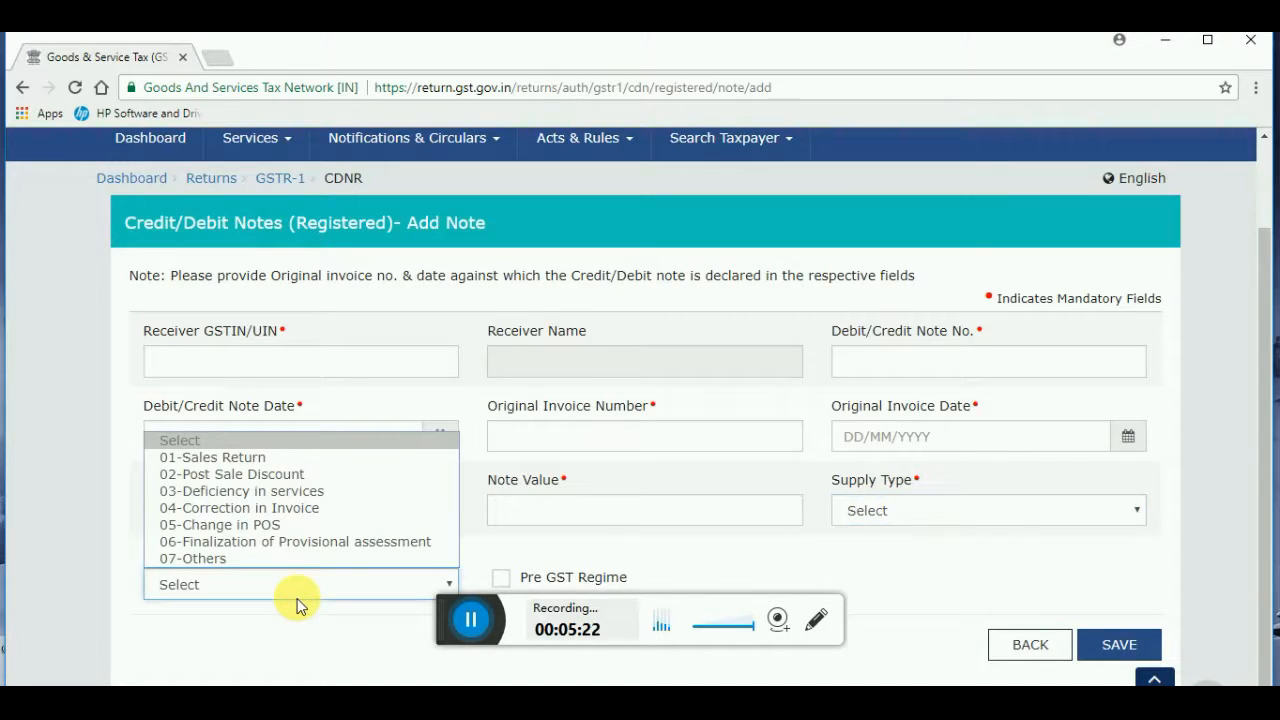
click(298, 598)
click(298, 598)
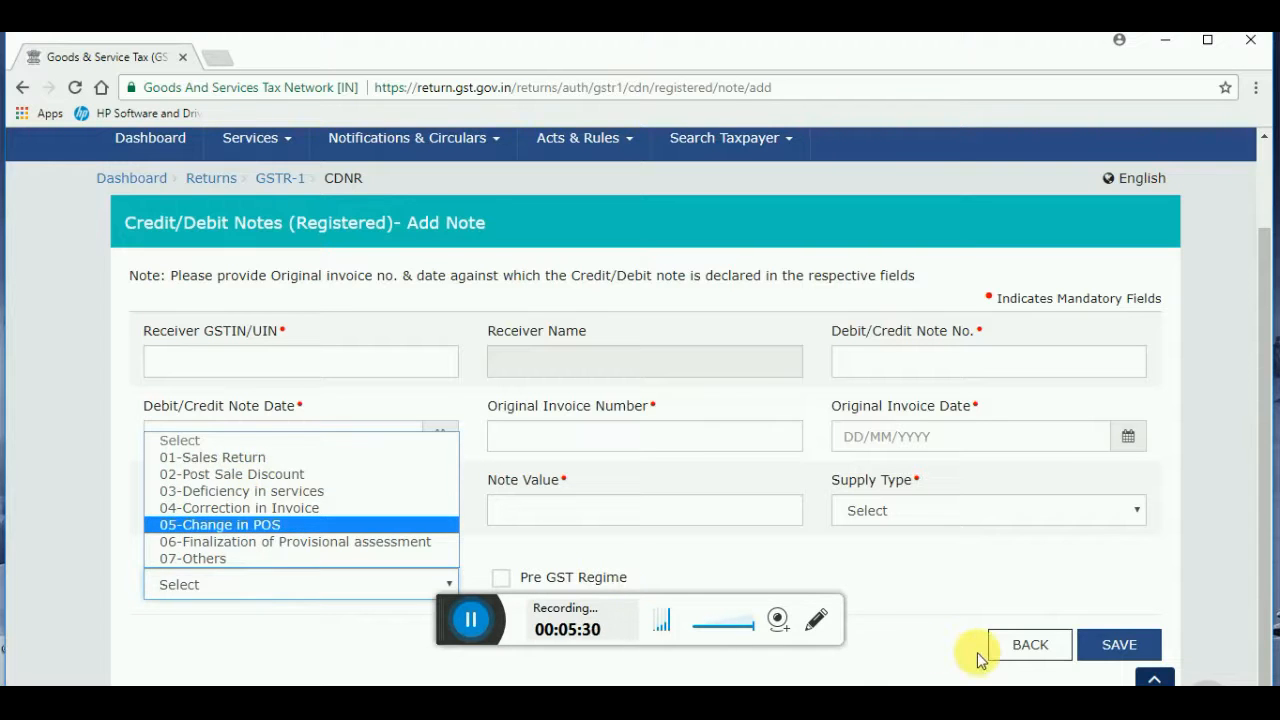
Leave the registered note form without saving and open the form for adding details under 6A - Exports Invoices.
click(1020, 652)
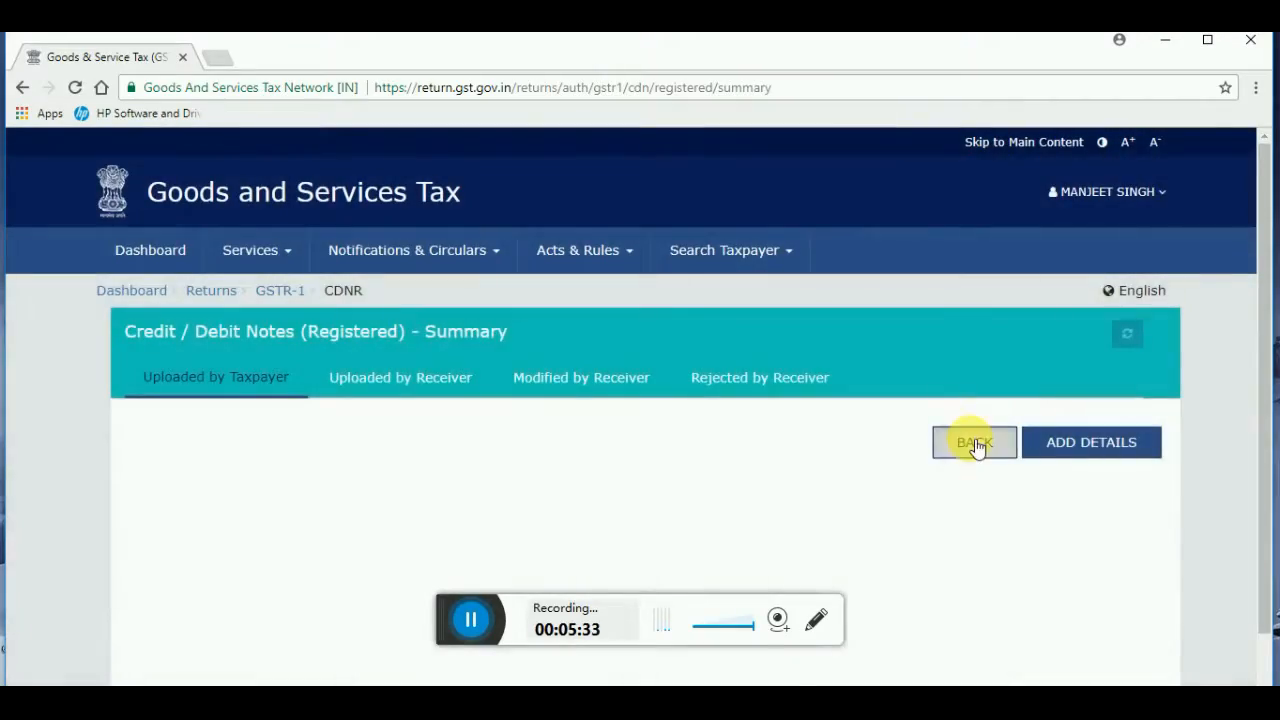
click(975, 443)
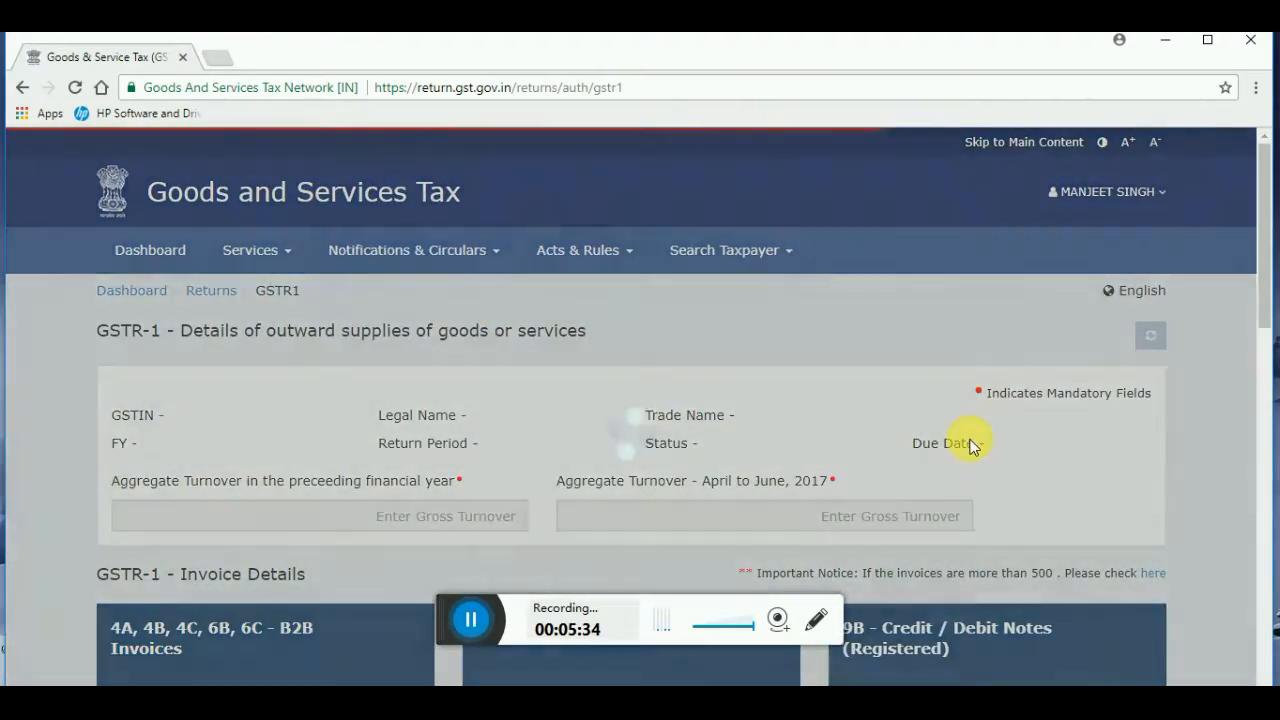
scroll(72, 474, down, 5)
scroll(72, 474, down, 1)
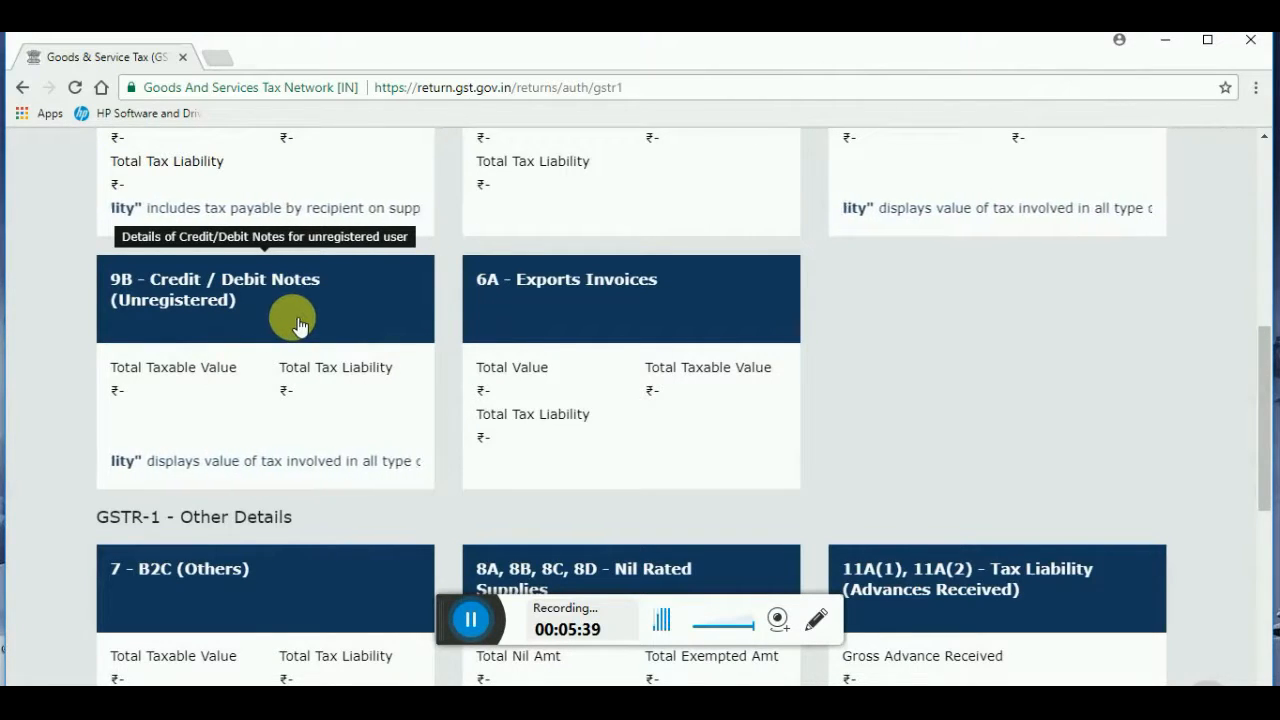
click(620, 302)
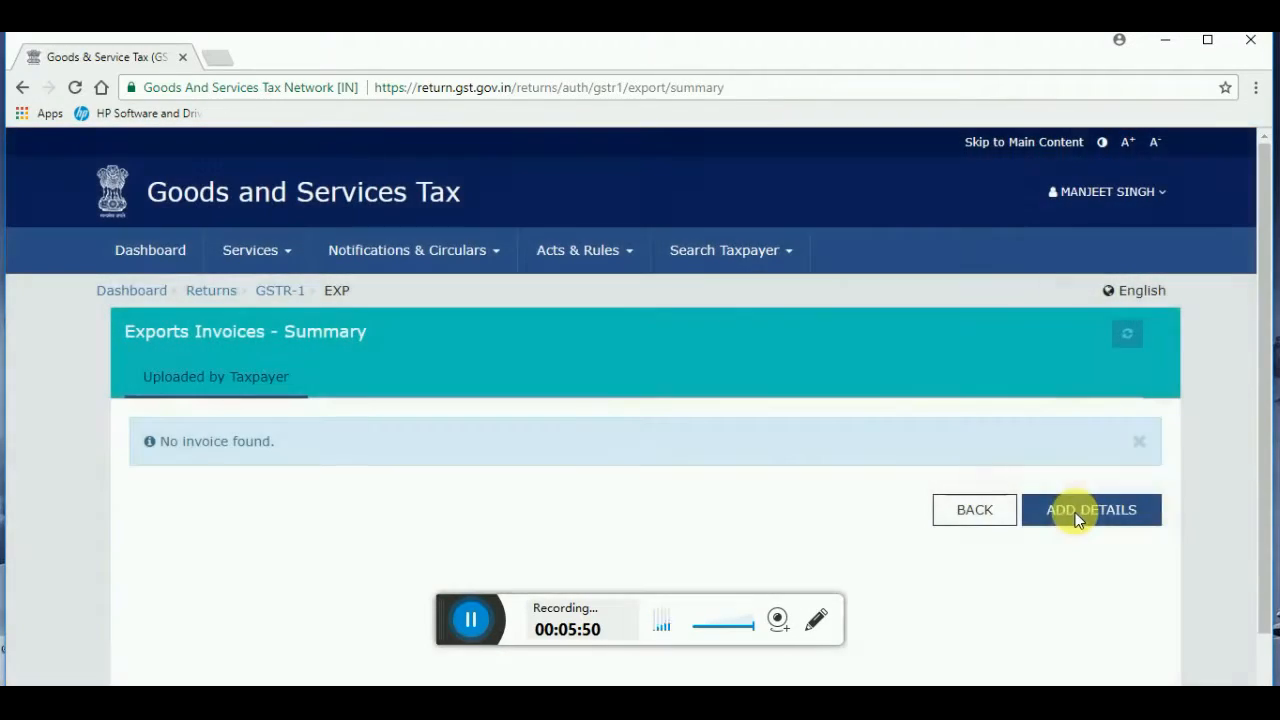
click(1068, 510)
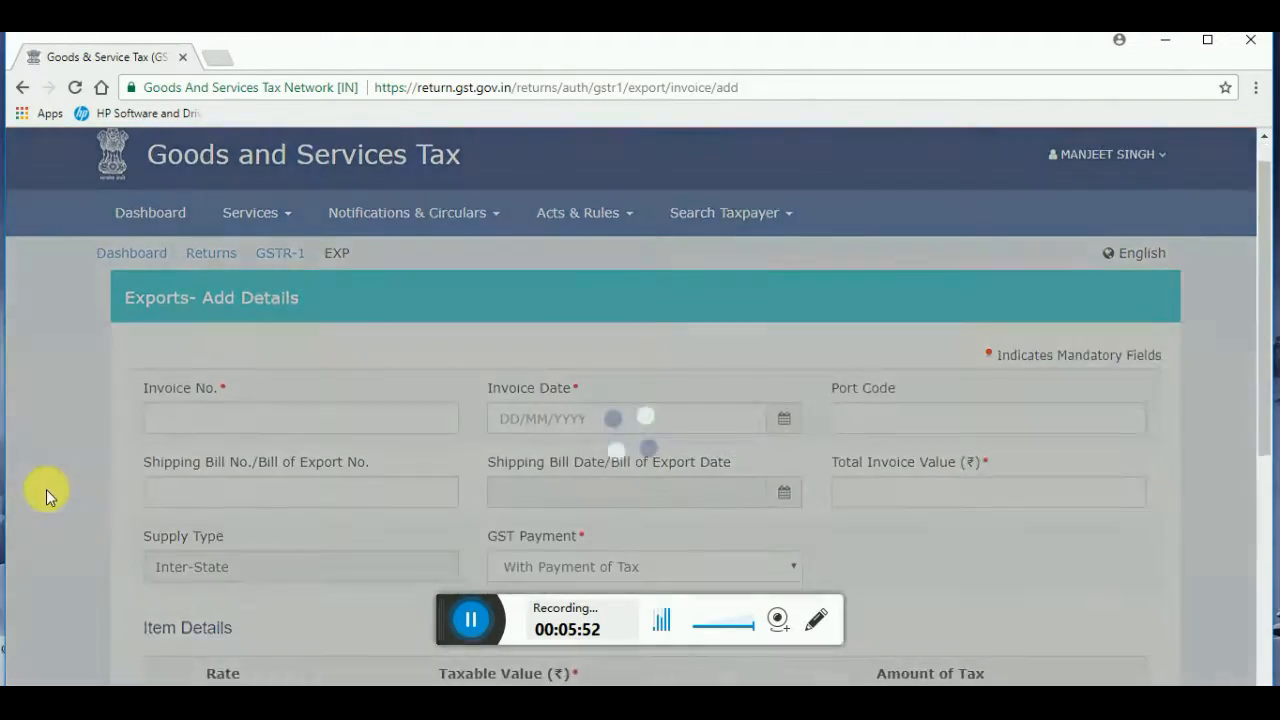
Examine the Exports form's invoice fields, GST Payment options and the Item Details table of rates, taxable value and integrated tax.
scroll(46, 489, down, 3)
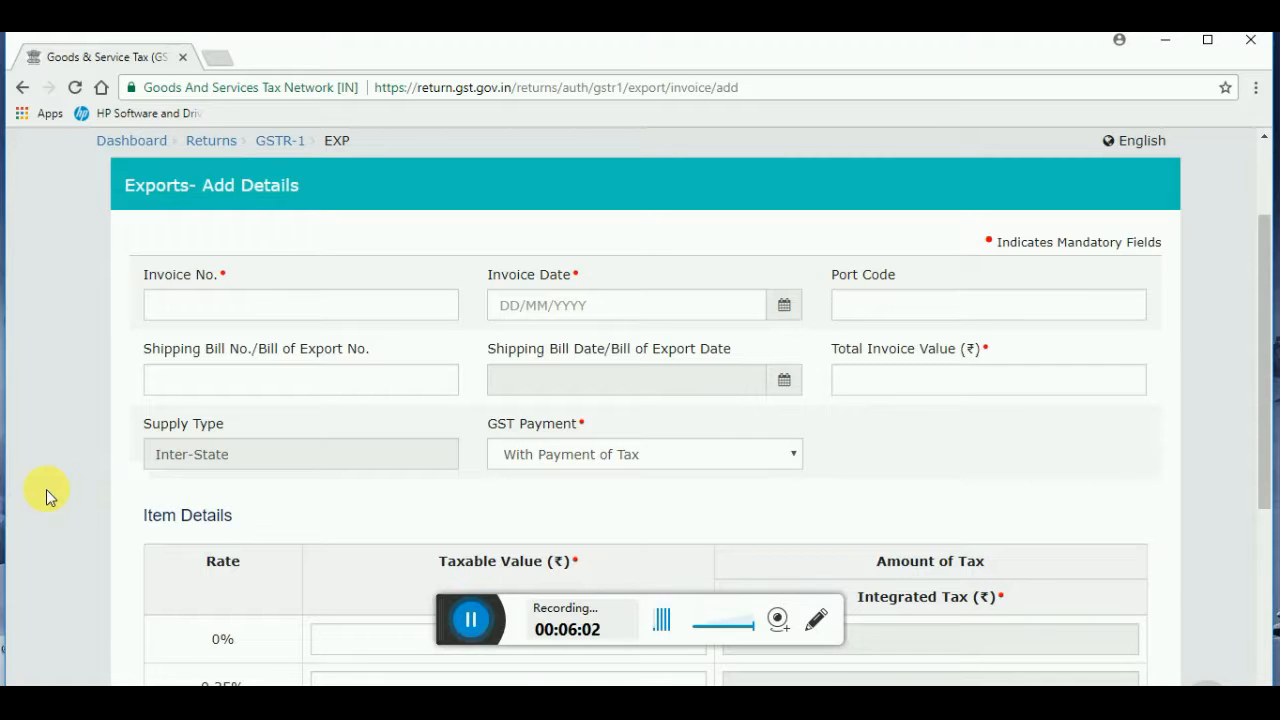
scroll(47, 489, down, 1)
double_click(226, 524)
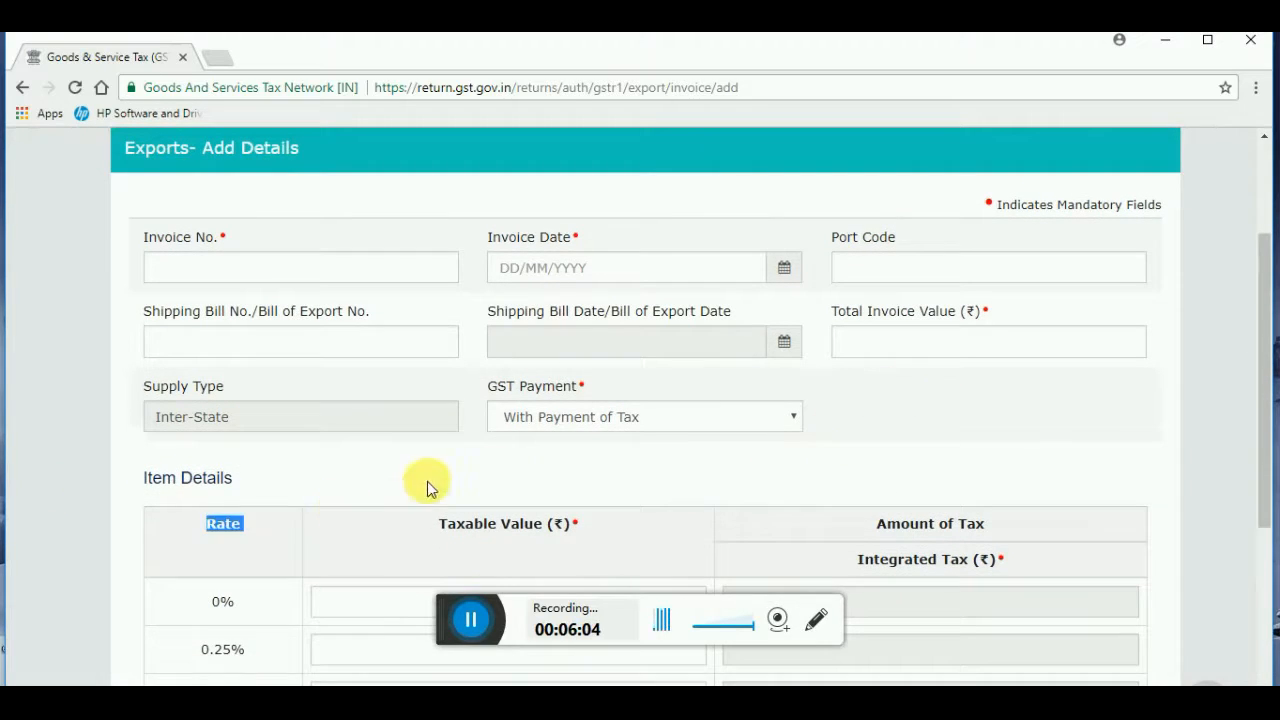
click(573, 424)
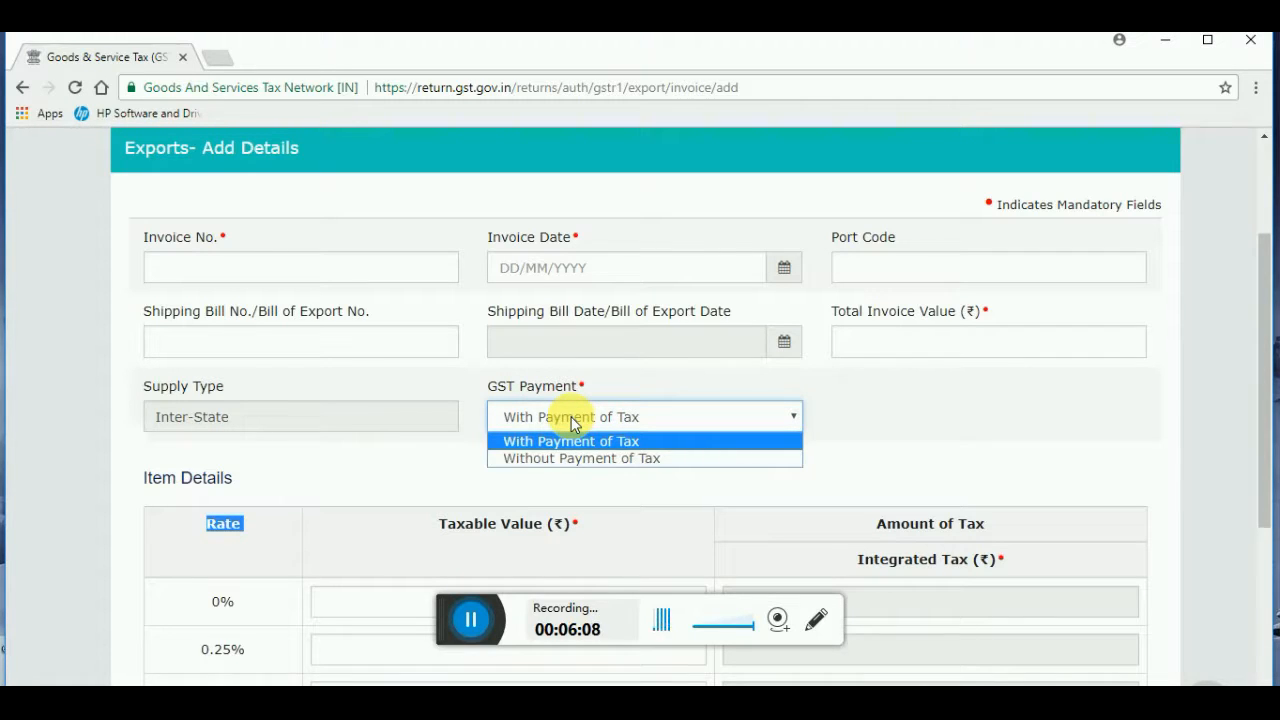
click(75, 373)
scroll(75, 373, down, 2)
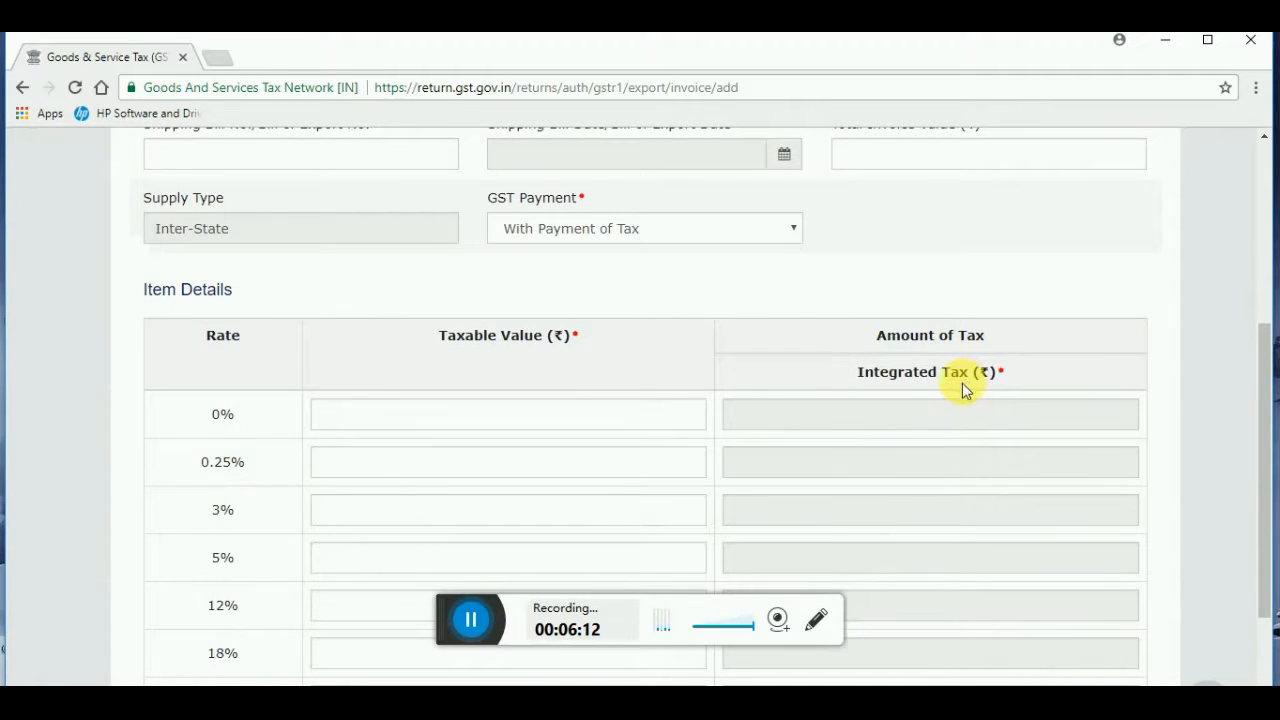
click(794, 600)
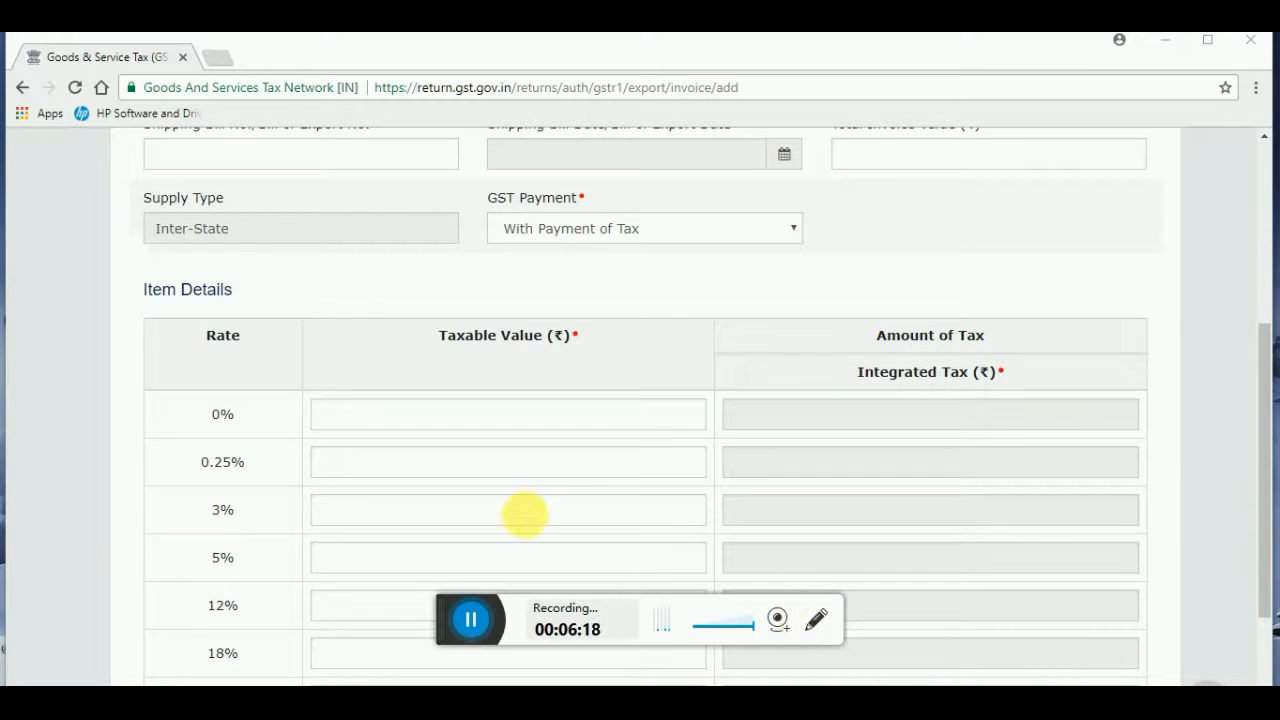
Leave the Exports form without saving and find the description of 7 - B2C (Others) in the GSTR-1 overview.
click(25, 89)
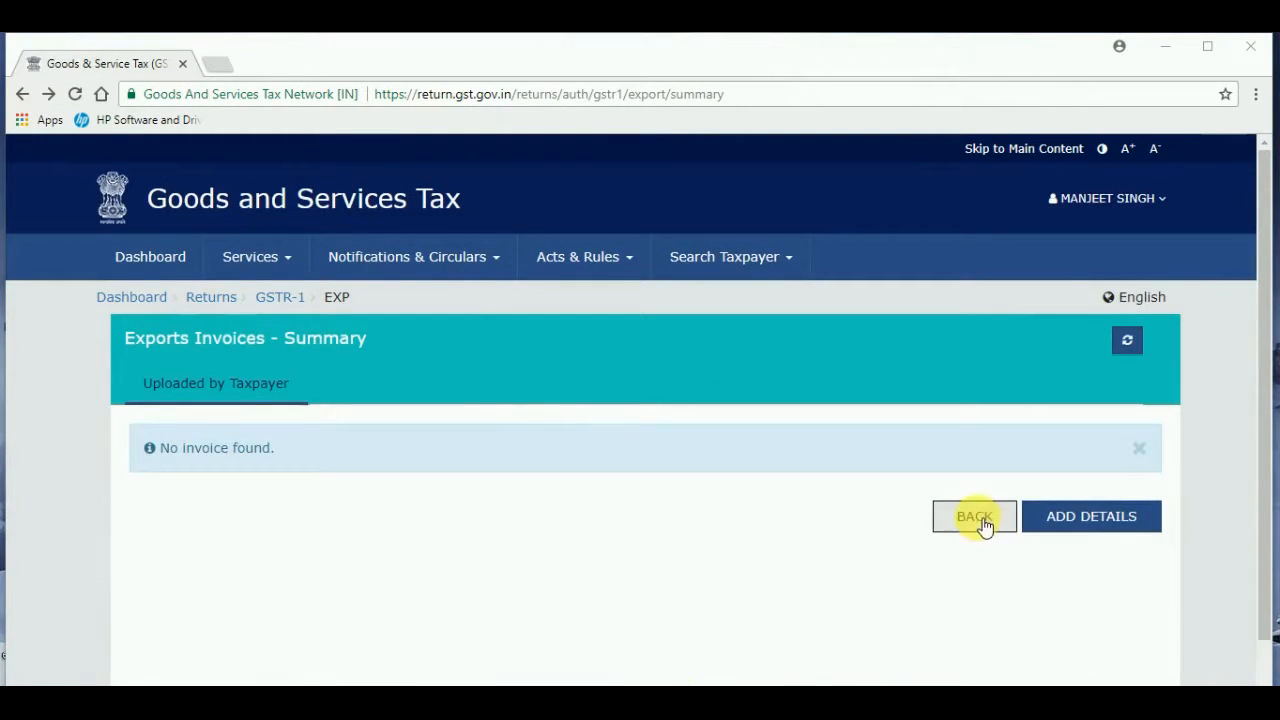
click(975, 517)
scroll(978, 520, down, 3)
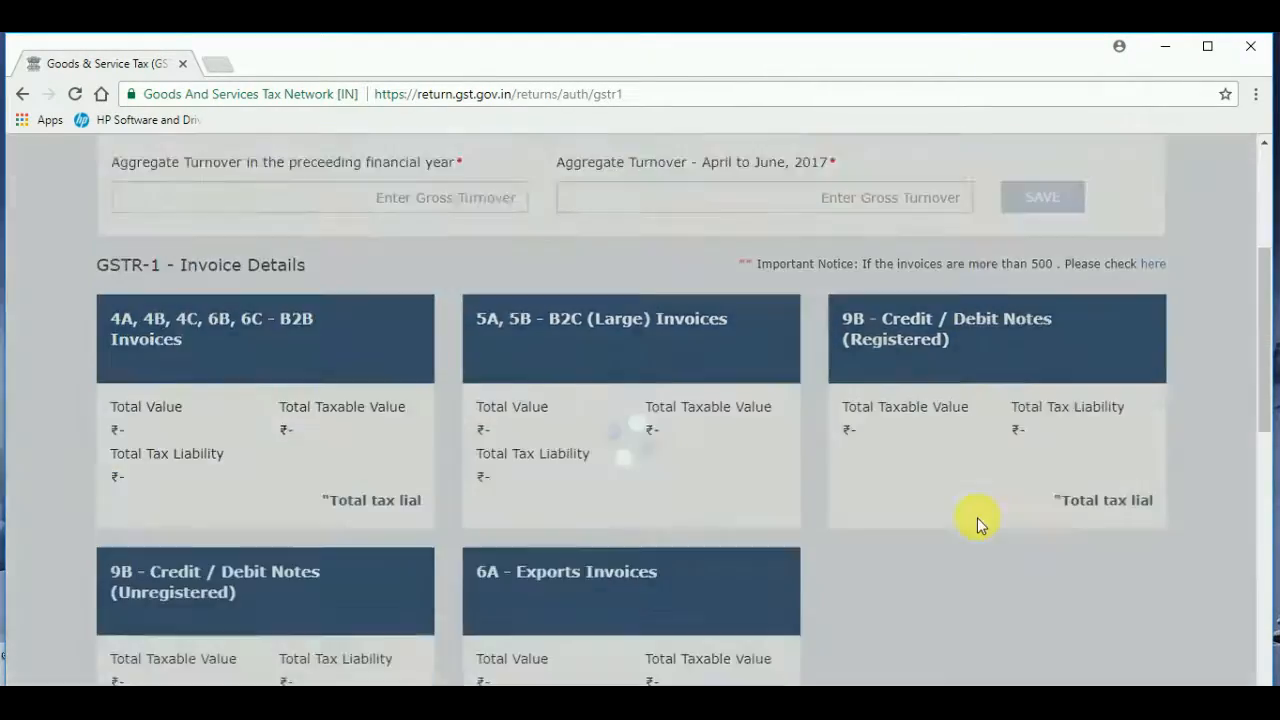
scroll(978, 518, down, 5)
scroll(984, 519, up, 1)
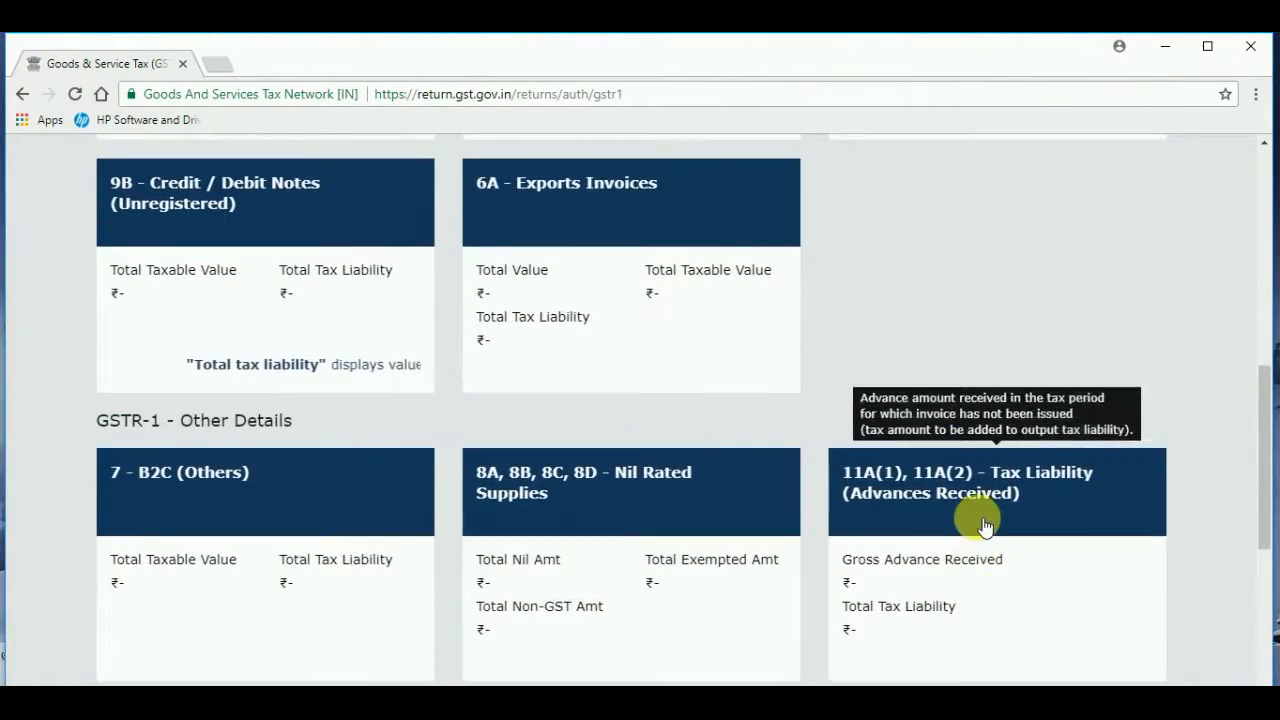
scroll(600, 450, down, 2)
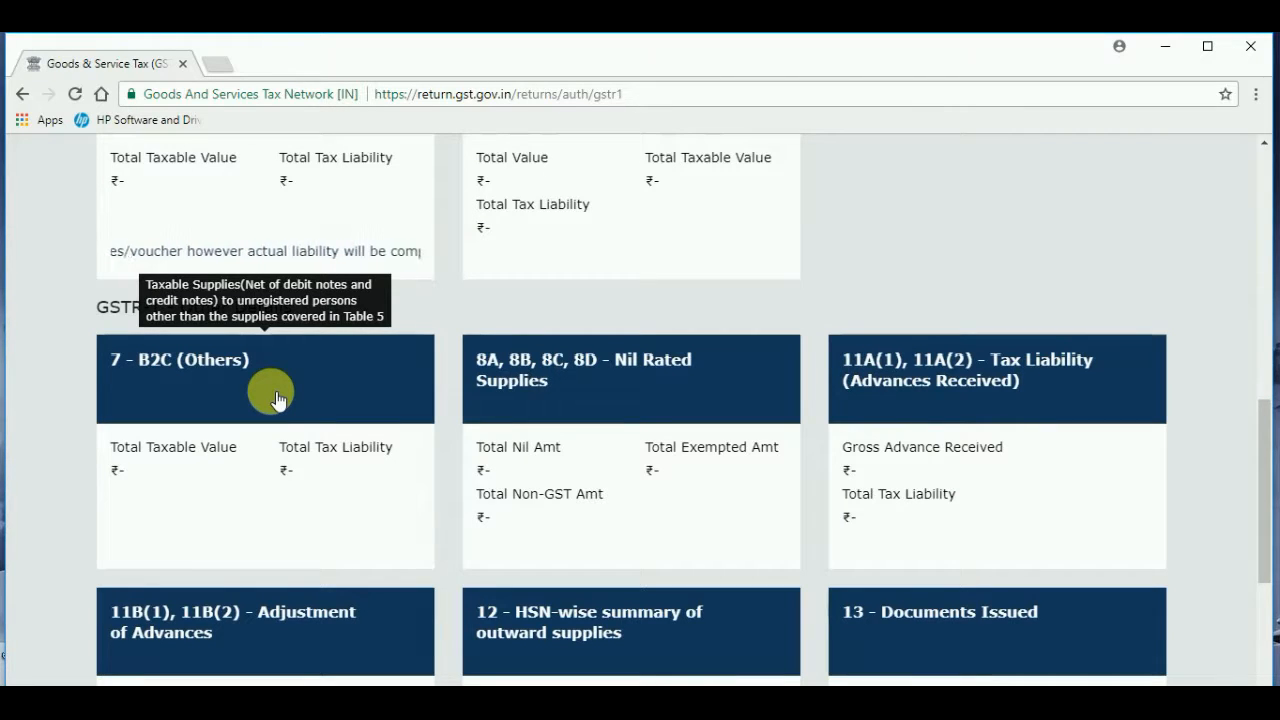
Compare B2C (Others) with the Invoice Details sections and open the B2C (Others) form for adding details.
scroll(278, 398, up, 2)
scroll(278, 398, up, 2)
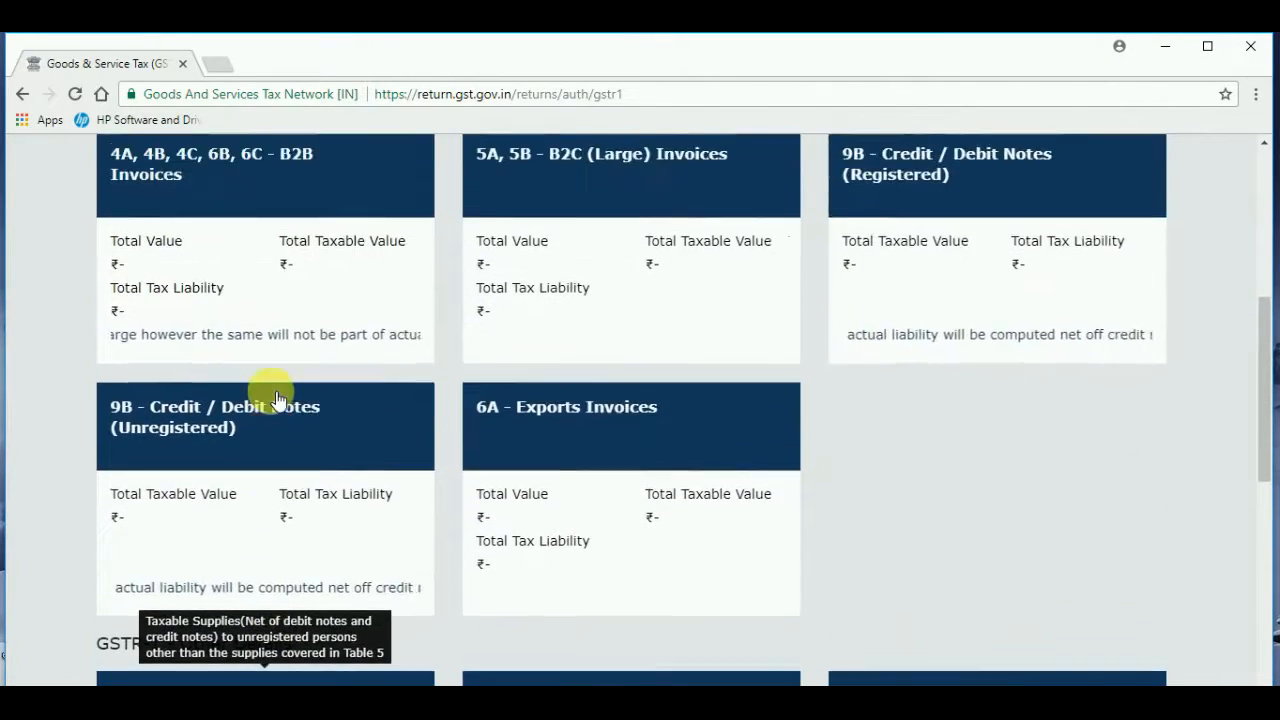
scroll(279, 397, up, 1)
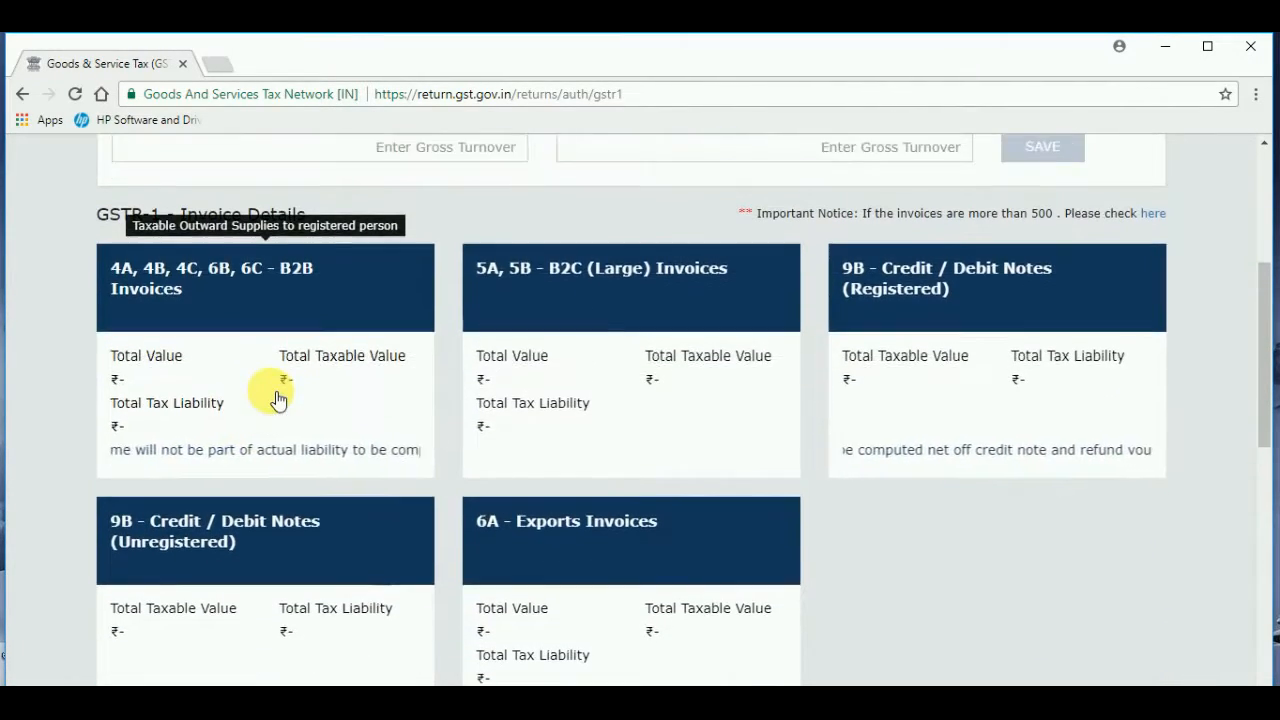
scroll(305, 448, down, 2)
scroll(210, 525, down, 3)
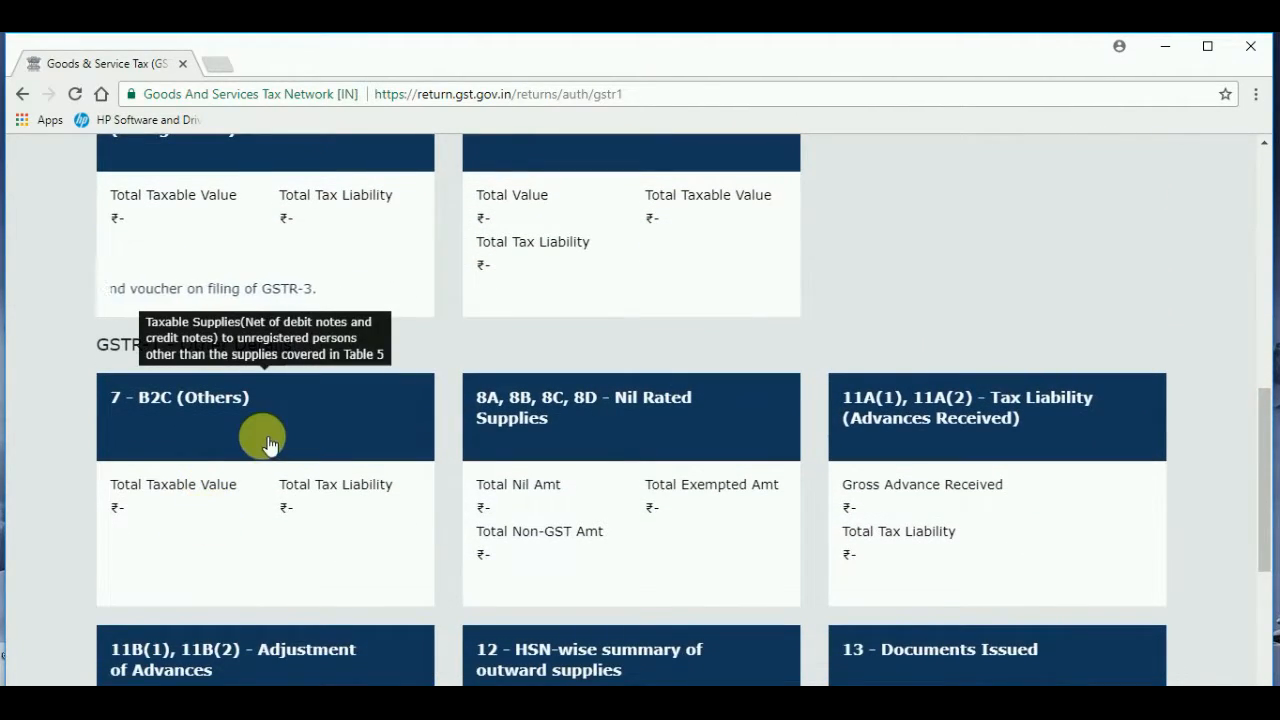
click(262, 436)
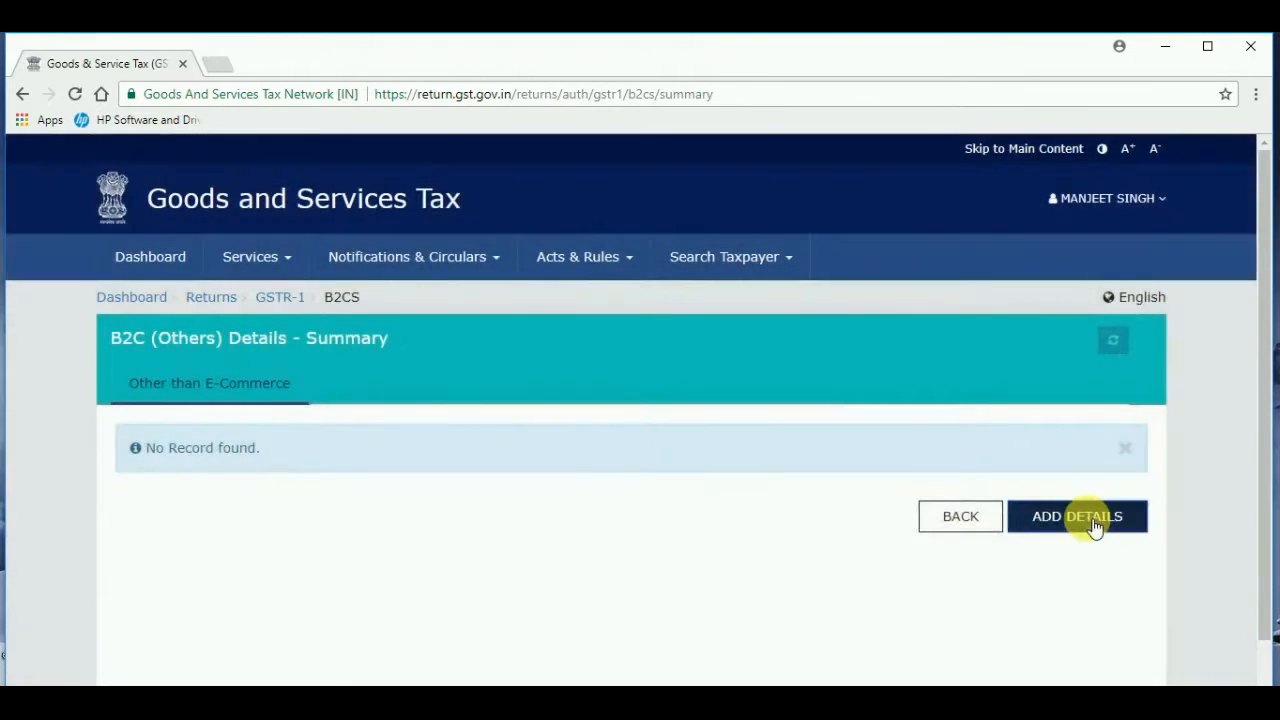
click(1090, 522)
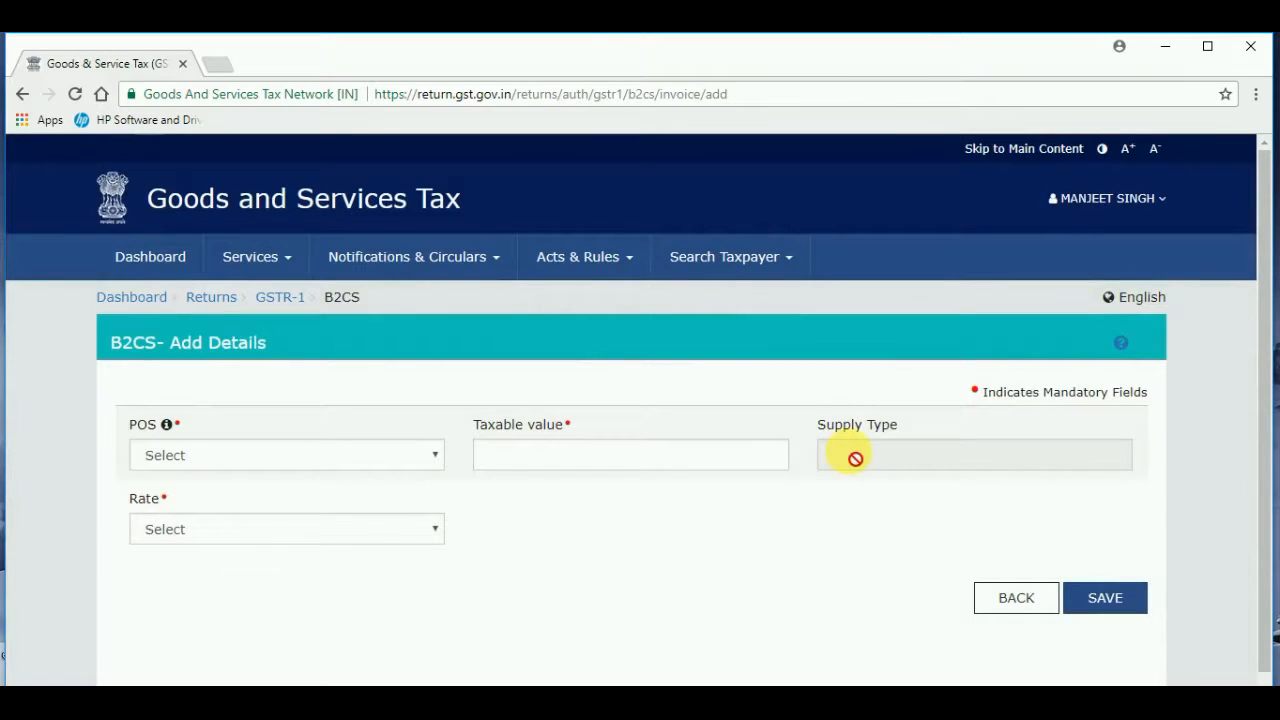
Set the place of supply to 20-Jharkhand, the taxable value to 60000 and the rate to 12.0 in the B2CS form.
click(229, 530)
click(229, 528)
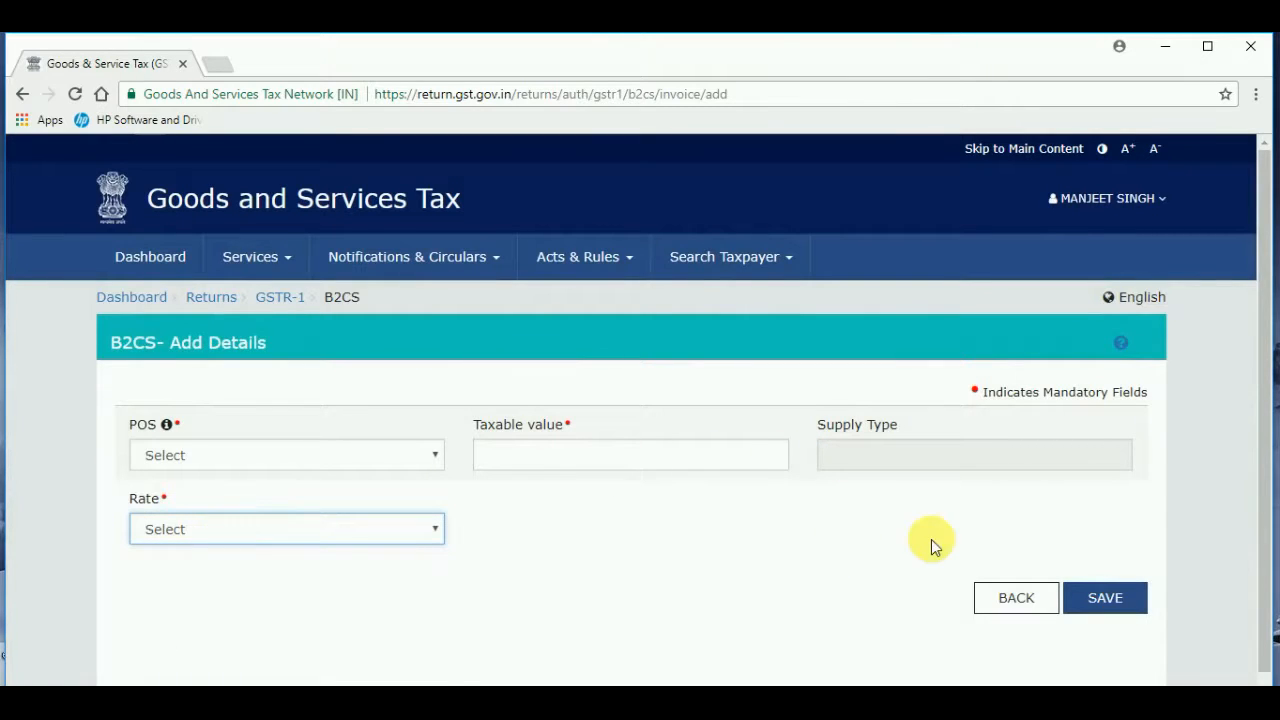
click(406, 467)
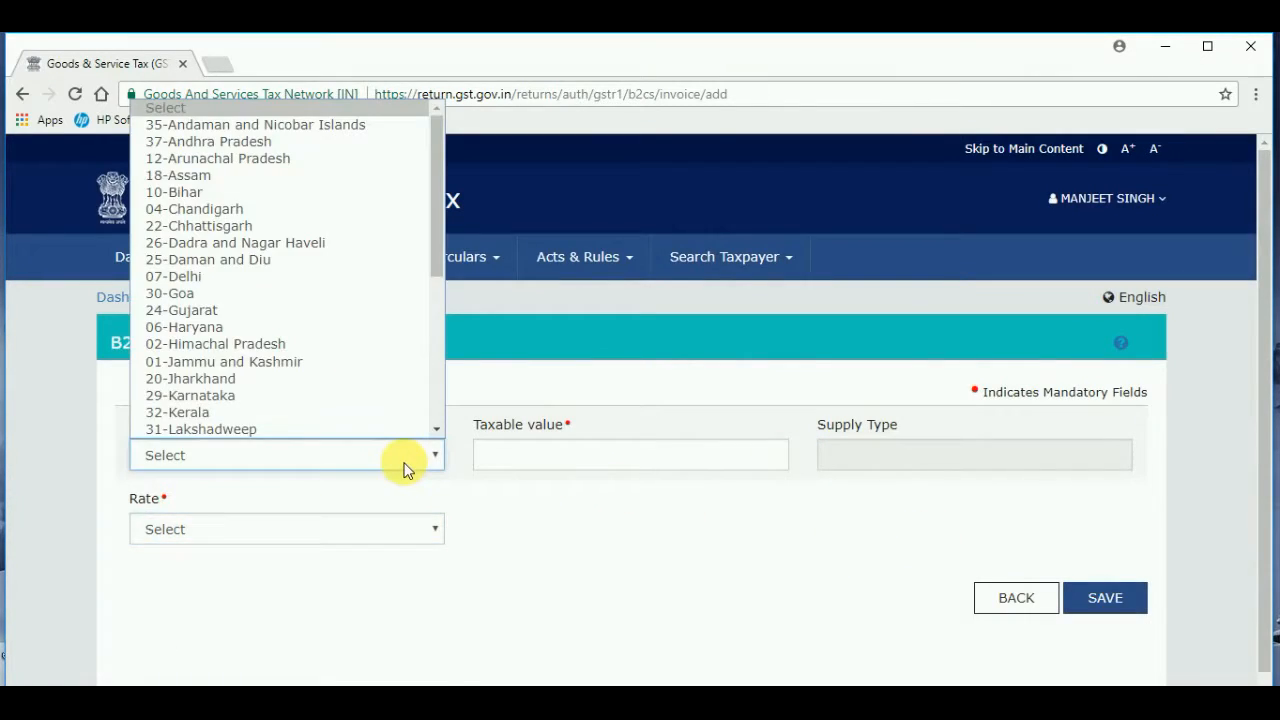
click(341, 380)
click(543, 455)
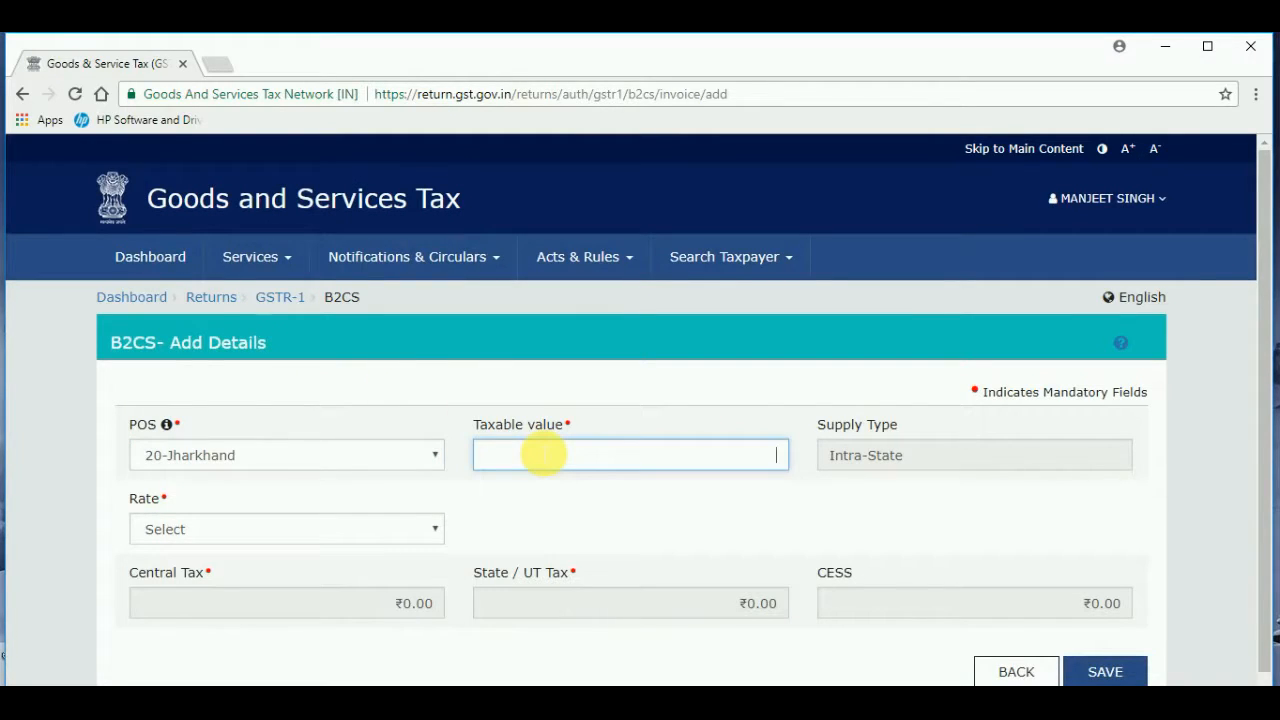
text(60000)
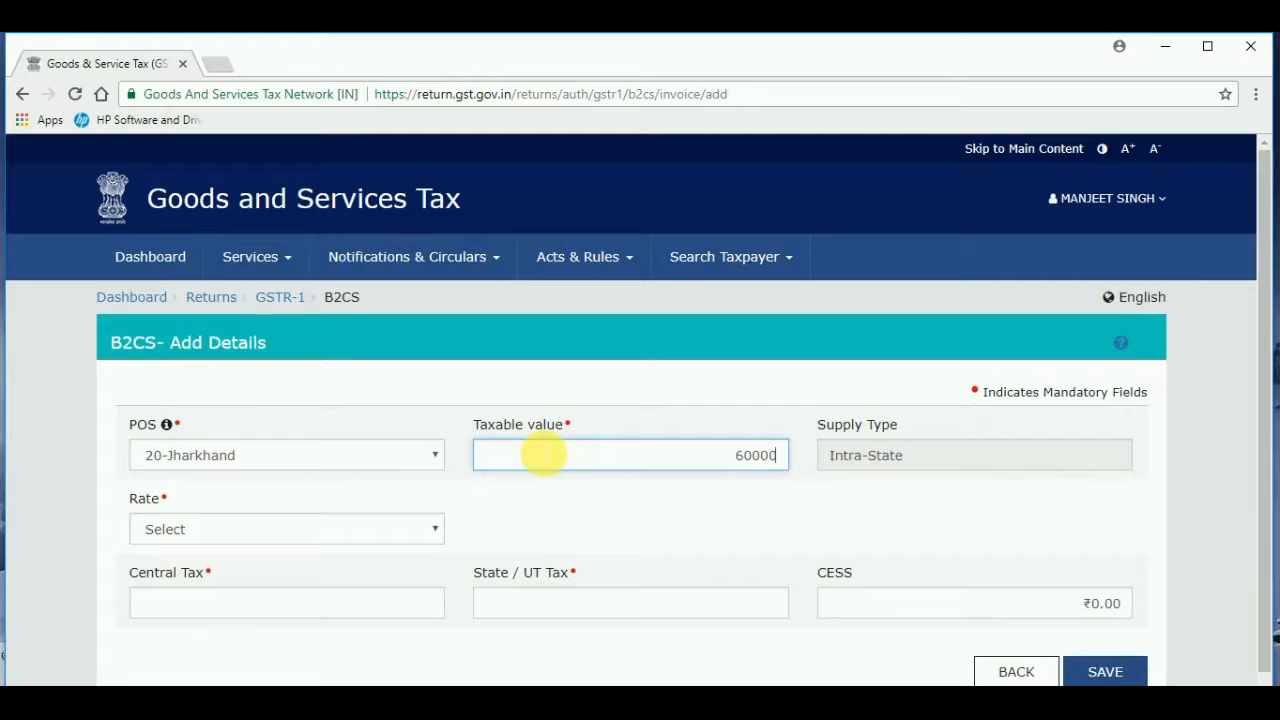
click(51, 497)
click(178, 527)
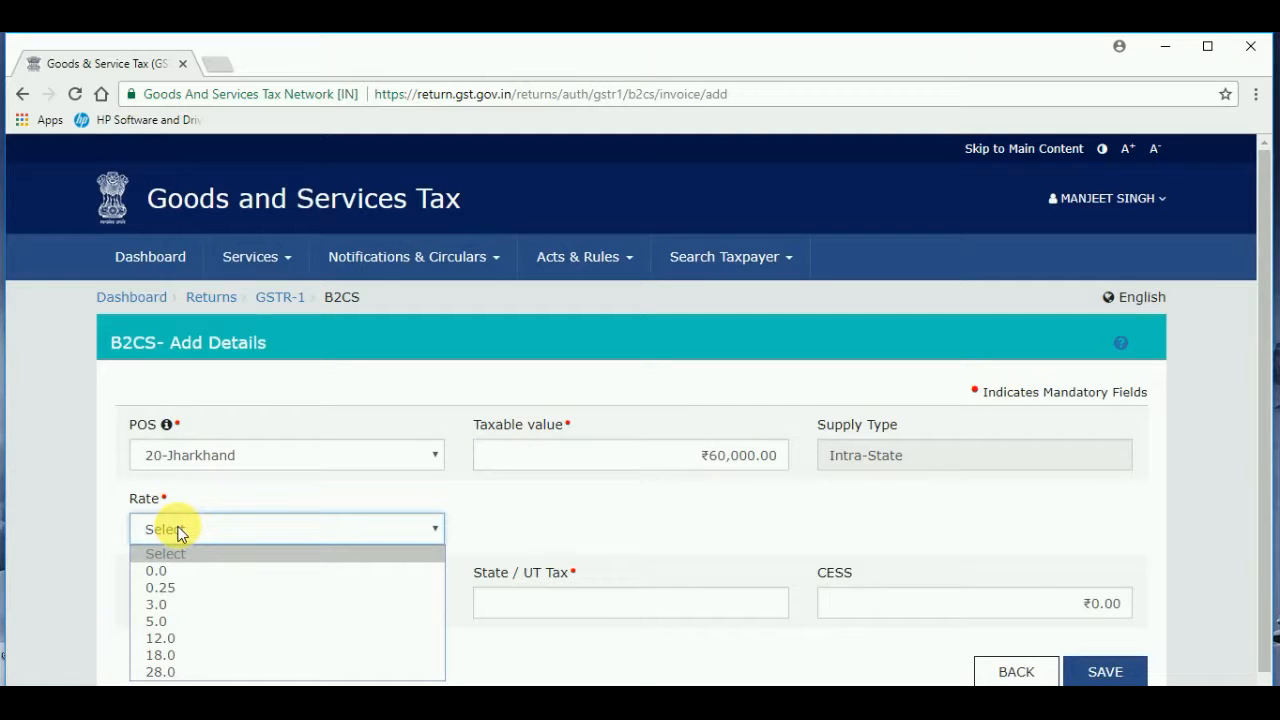
click(170, 638)
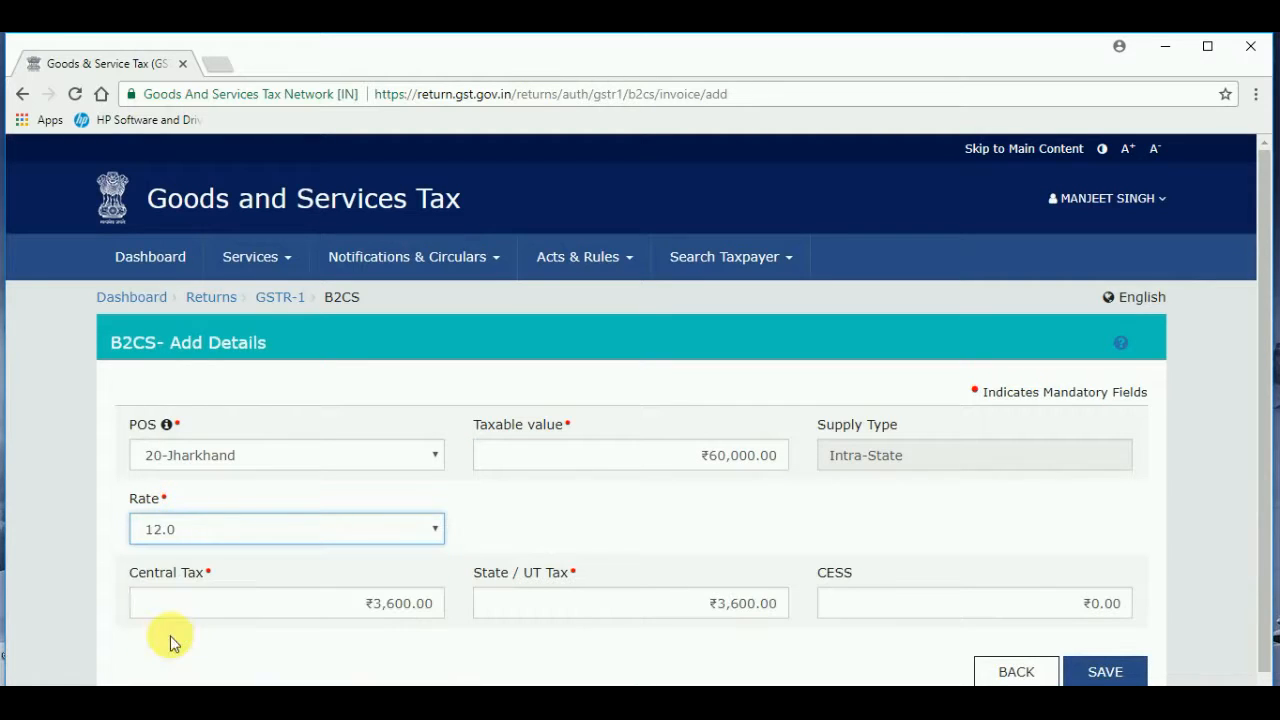
click(37, 538)
scroll(37, 538, down, 2)
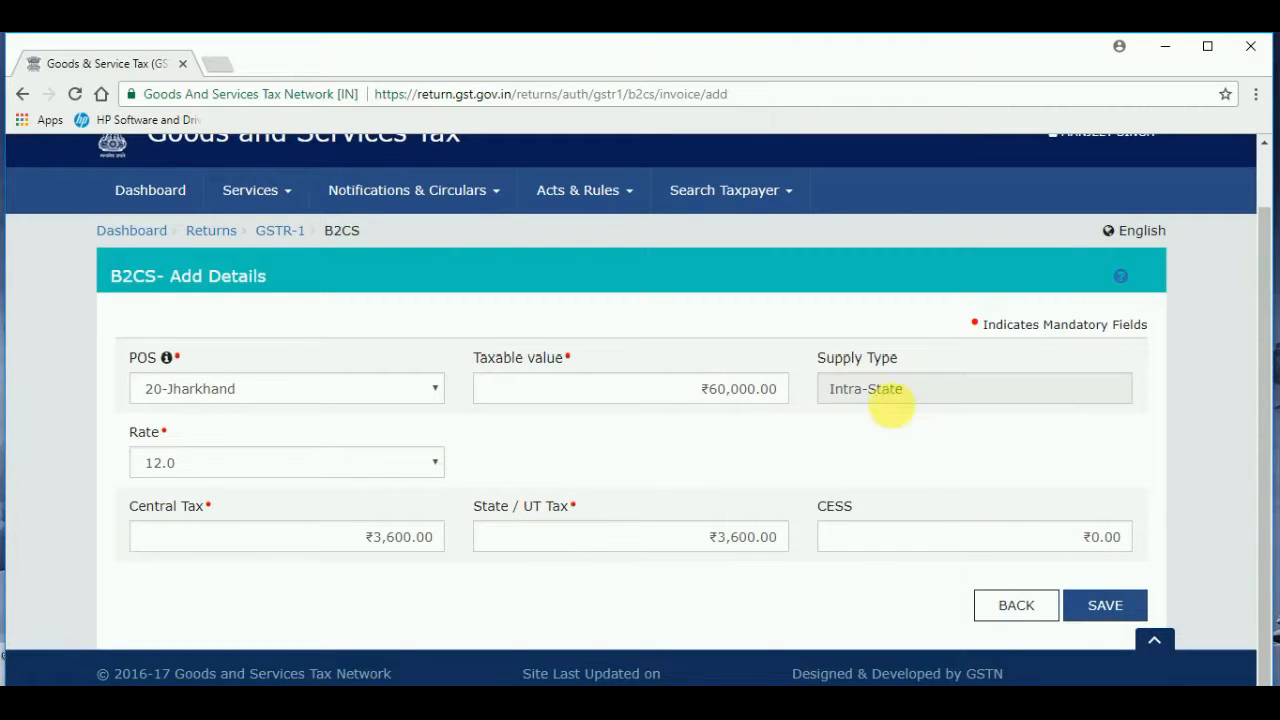
Leave the B2CS form without saving and return to the Other Details sections of the GSTR-1 overview.
click(1016, 618)
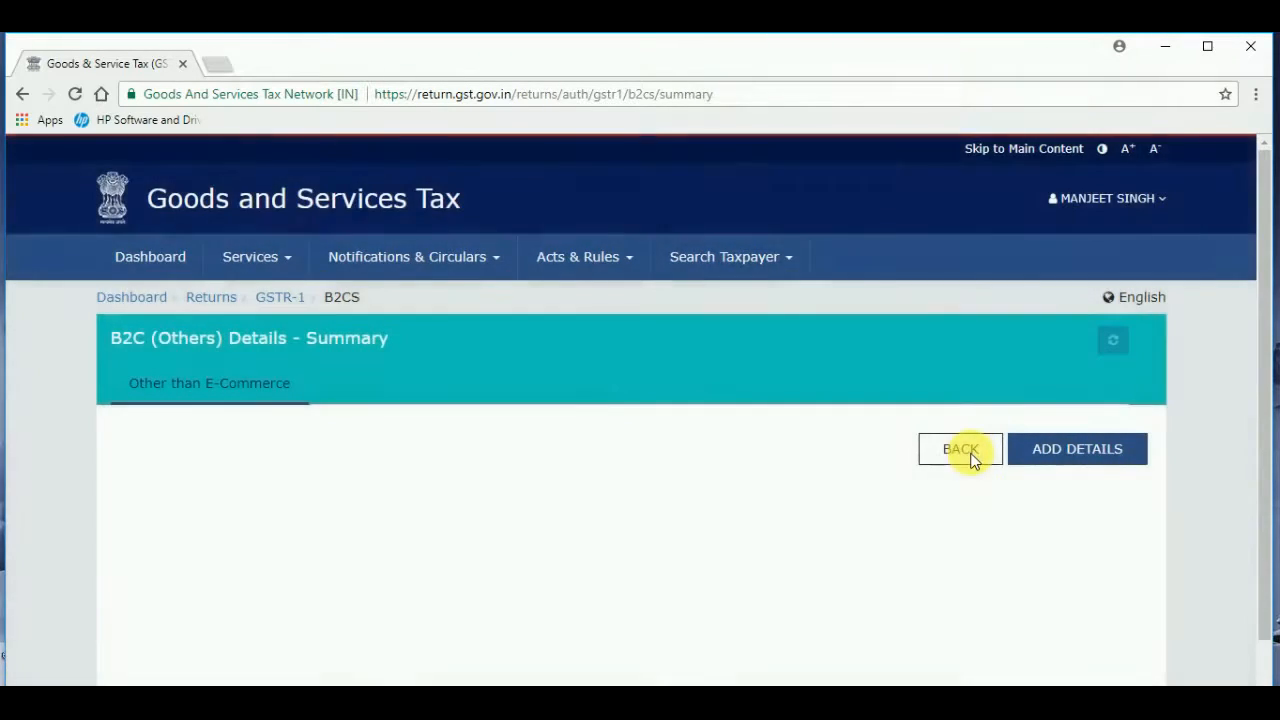
click(966, 452)
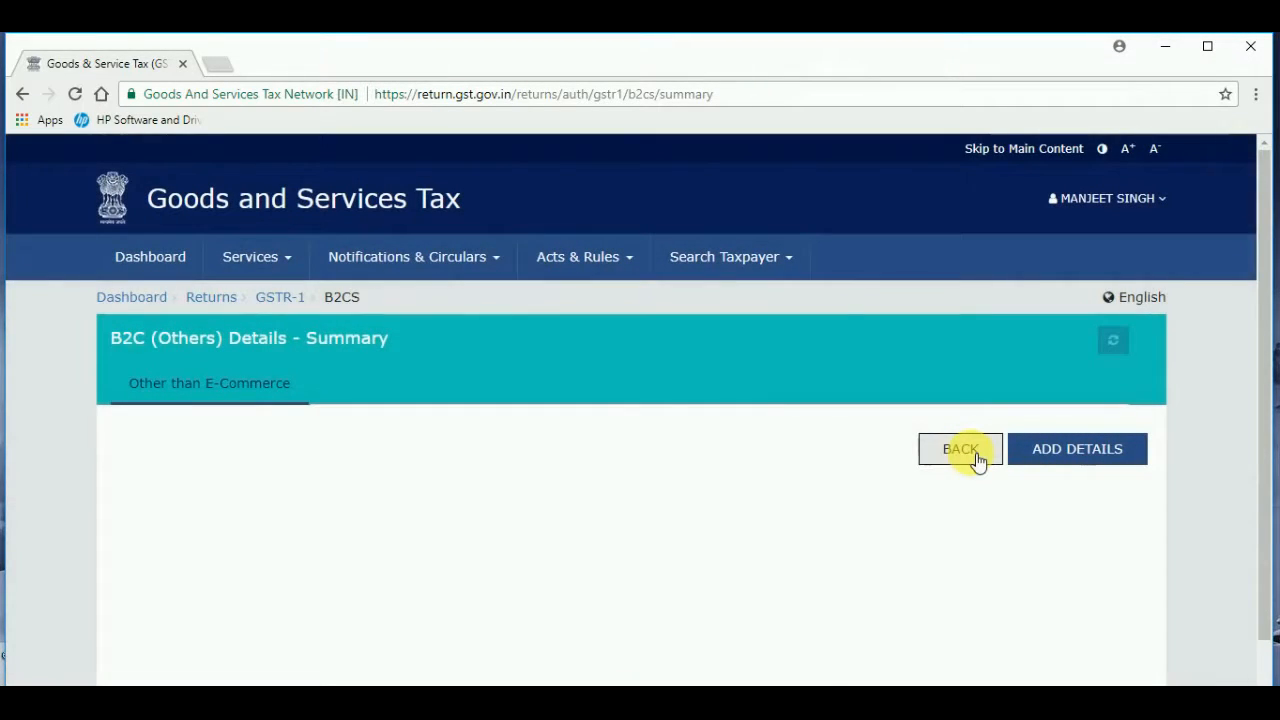
click(951, 456)
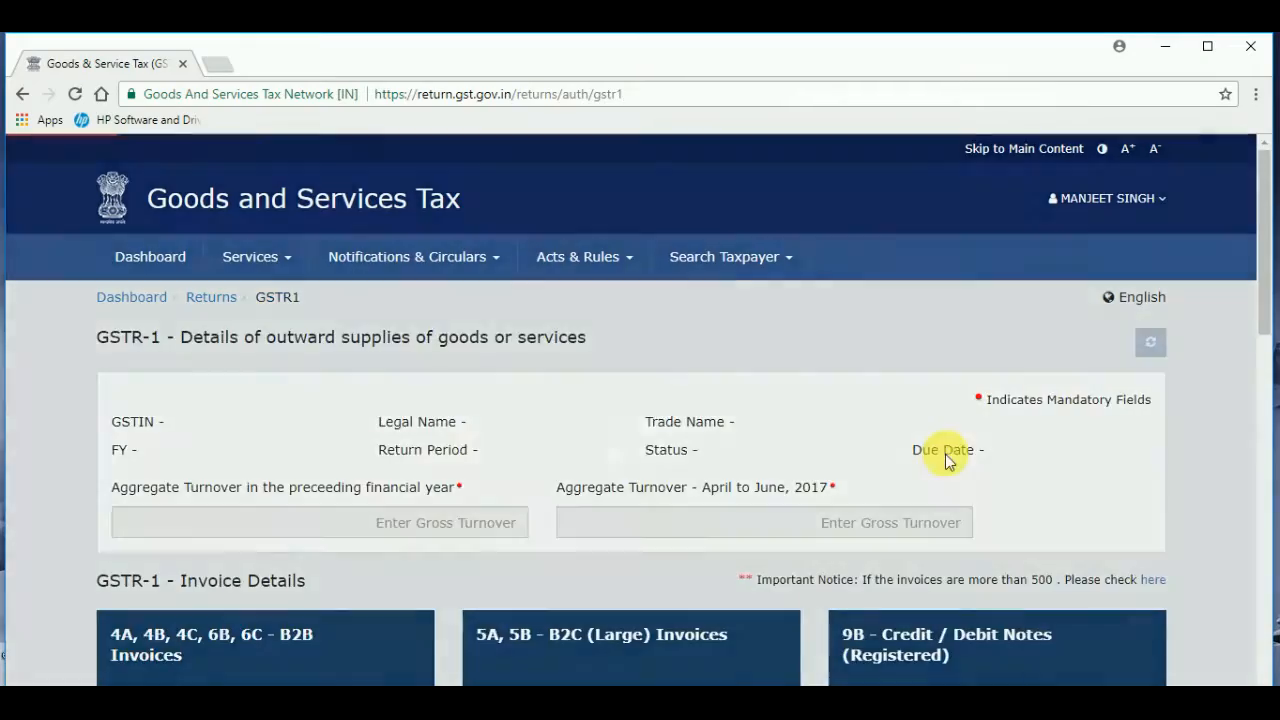
scroll(375, 485, down, 1)
scroll(74, 508, down, 4)
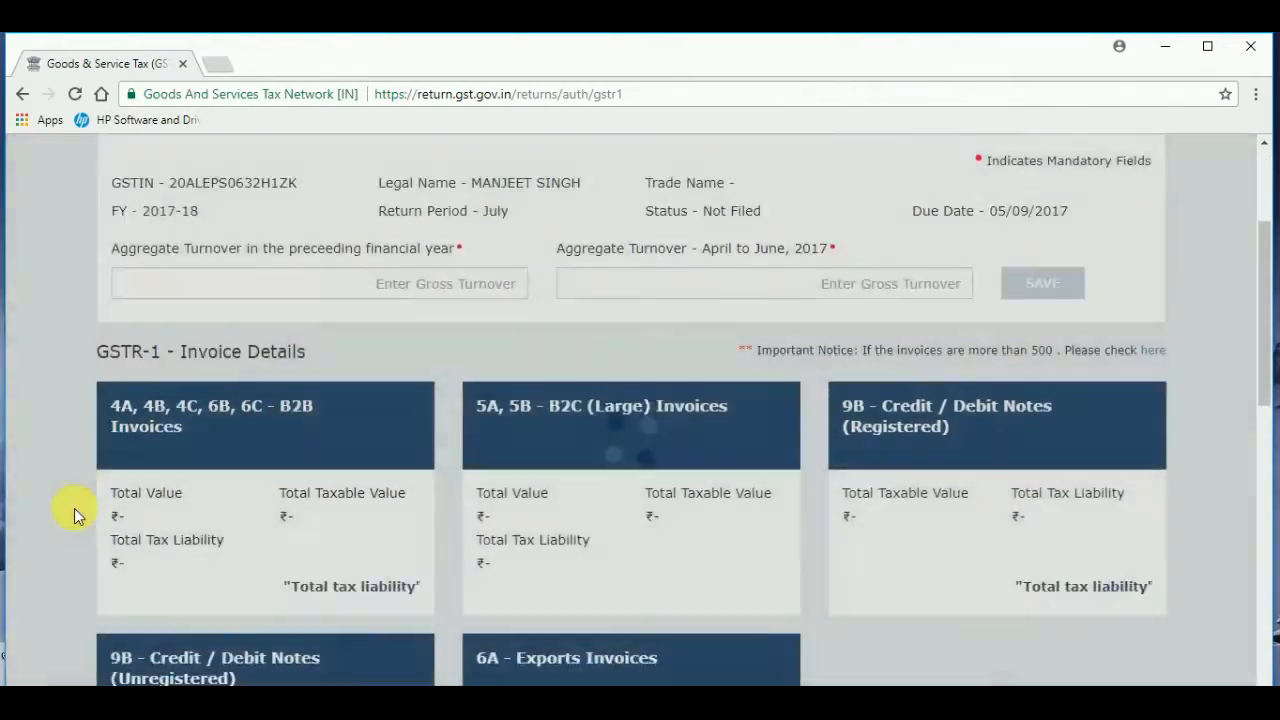
scroll(74, 508, down, 4)
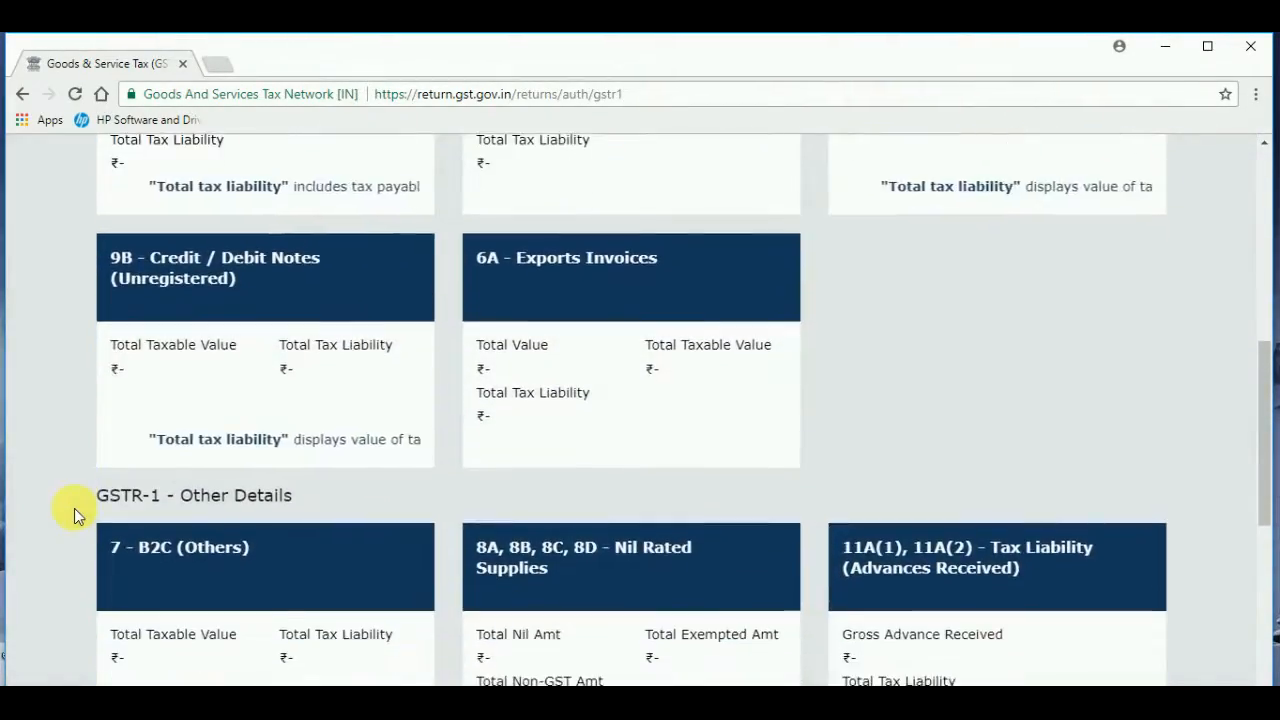
Look over the Other Details sections and open 12 - HSN-wise summary of outward supplies for adding details.
scroll(74, 508, down, 1)
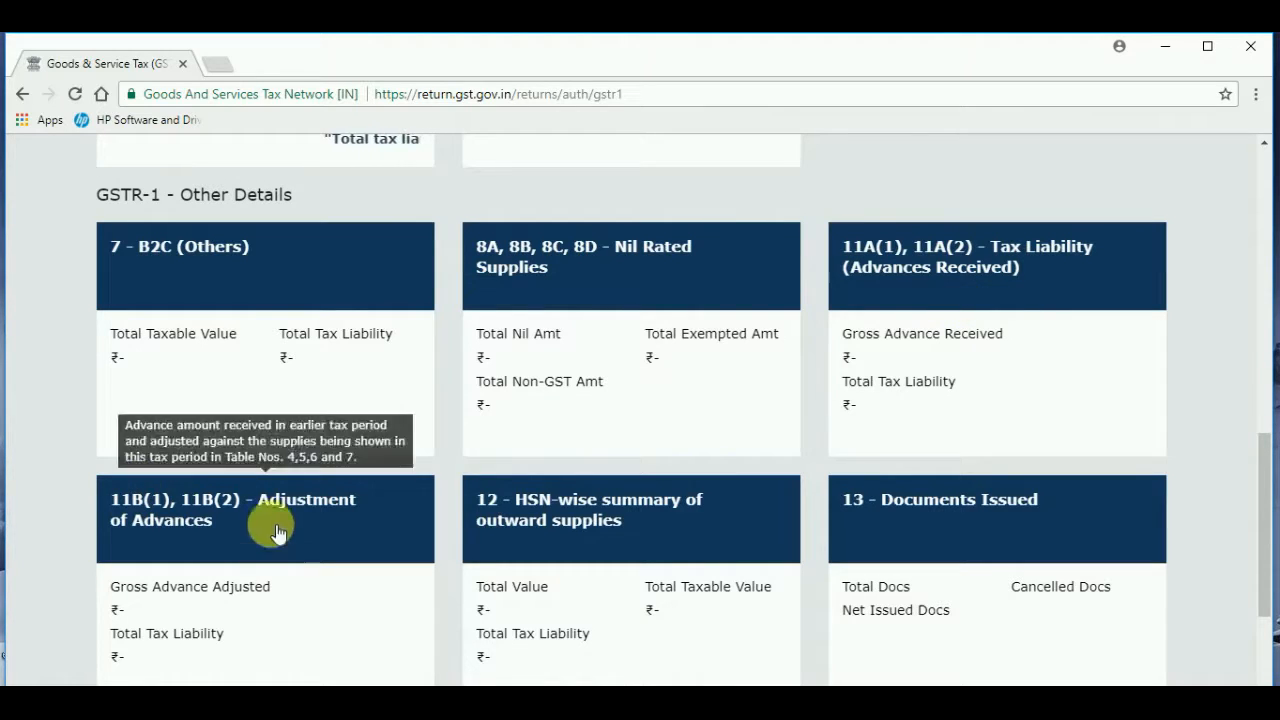
scroll(200, 542, down, 2)
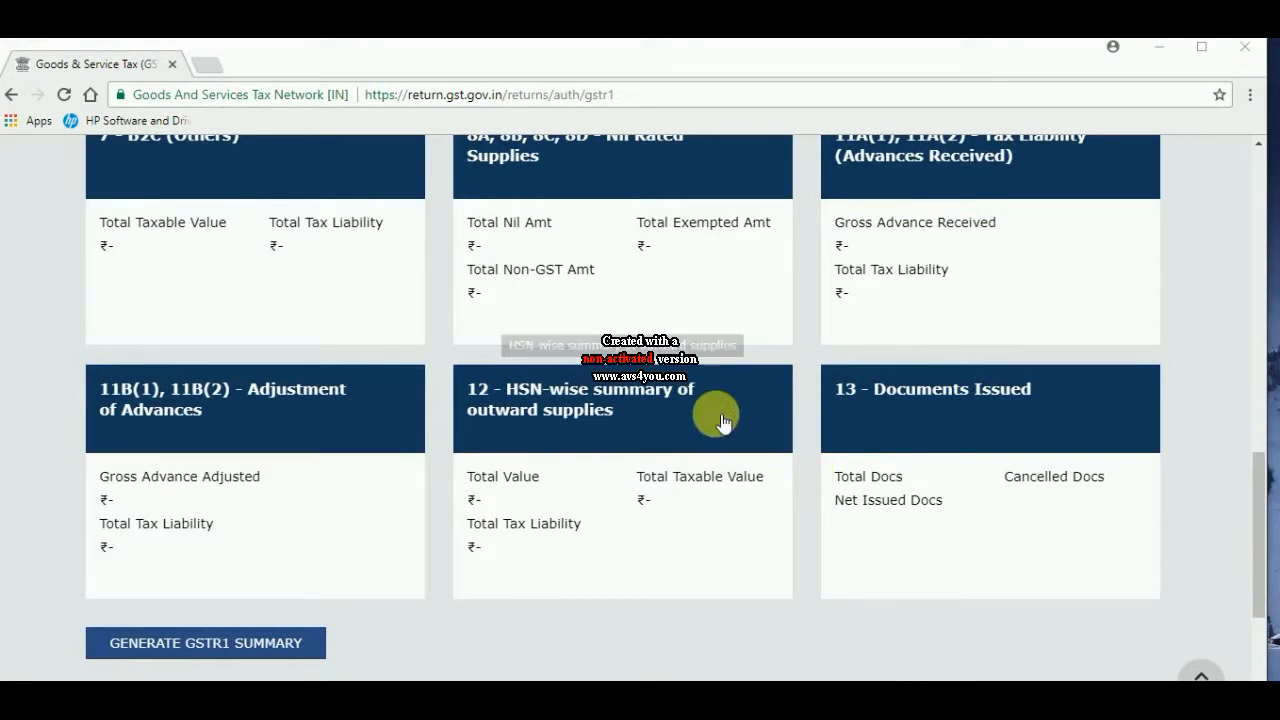
click(596, 433)
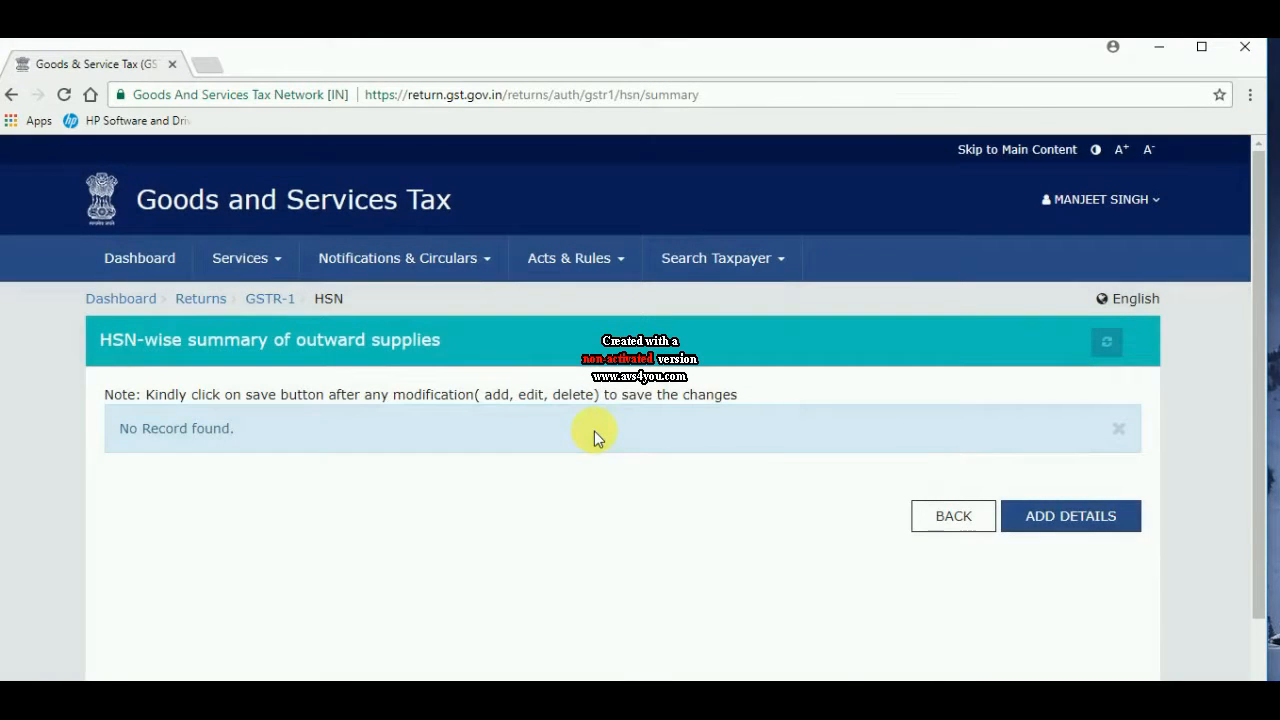
click(1072, 528)
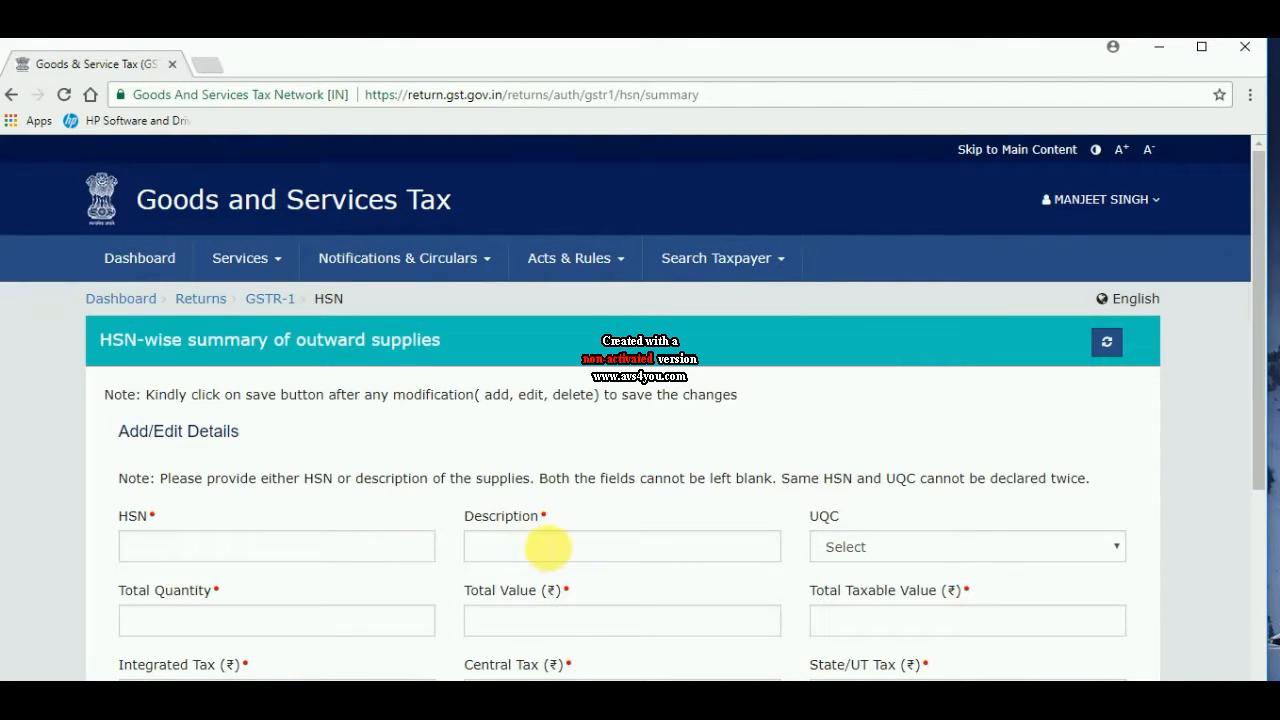
Set the UQC to KGS-KILOGRAMS in the HSN-wise summary form and look over the other unit options.
click(873, 547)
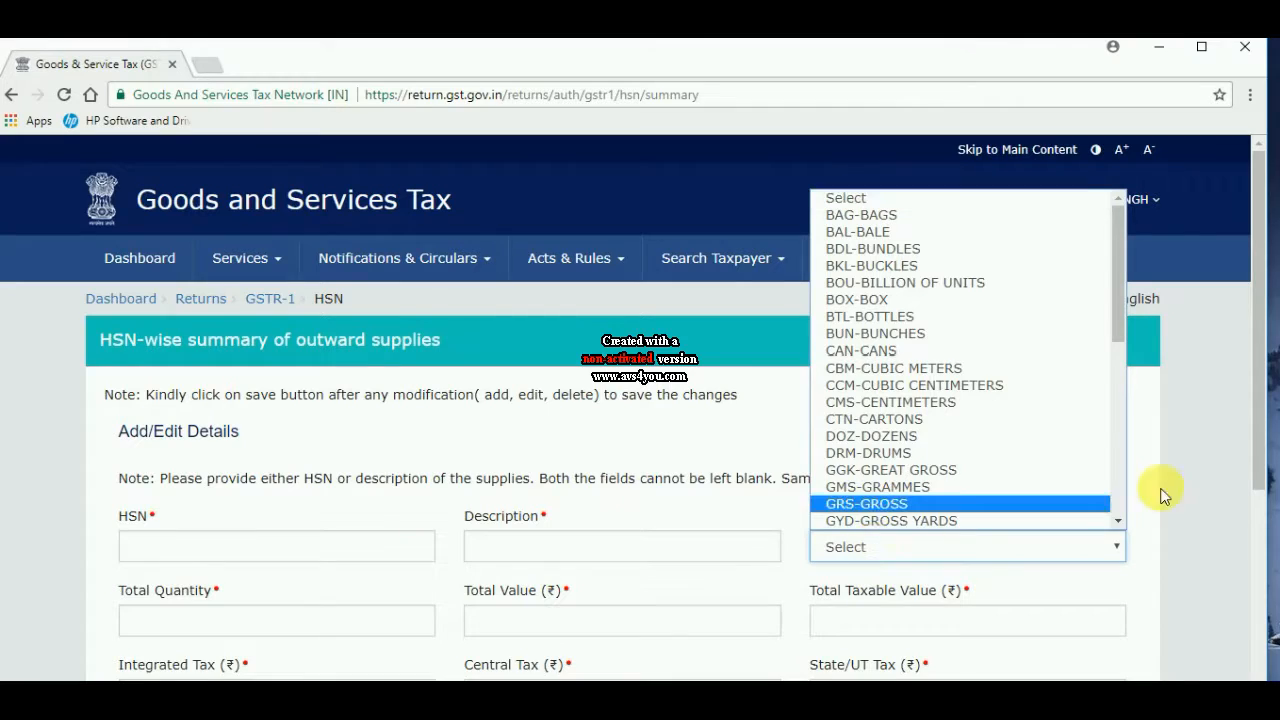
scroll(1118, 522, down, 4)
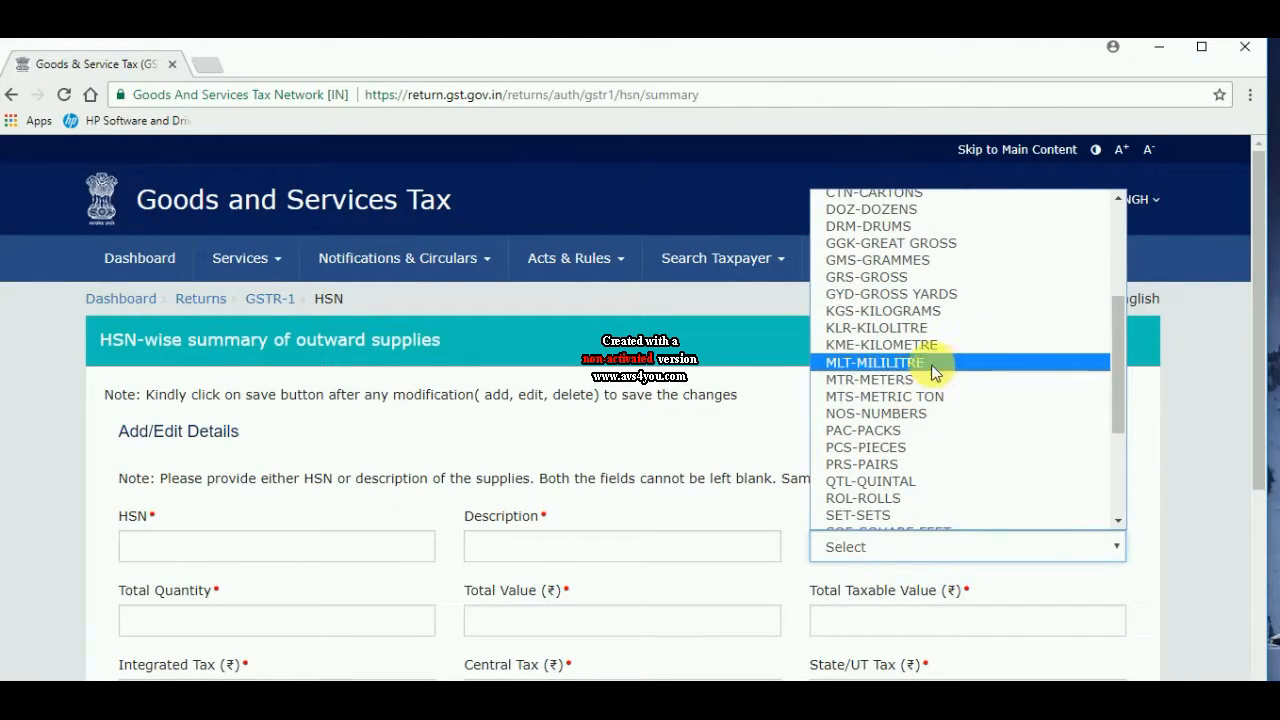
click(927, 312)
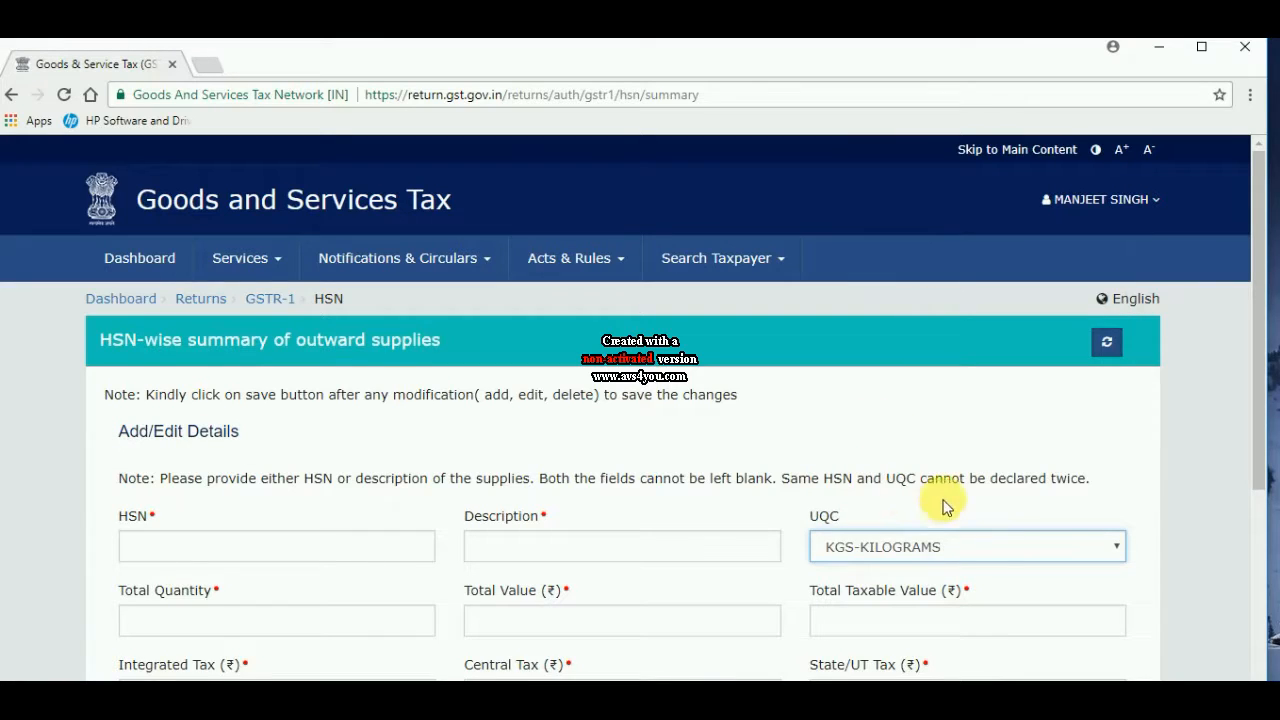
click(990, 546)
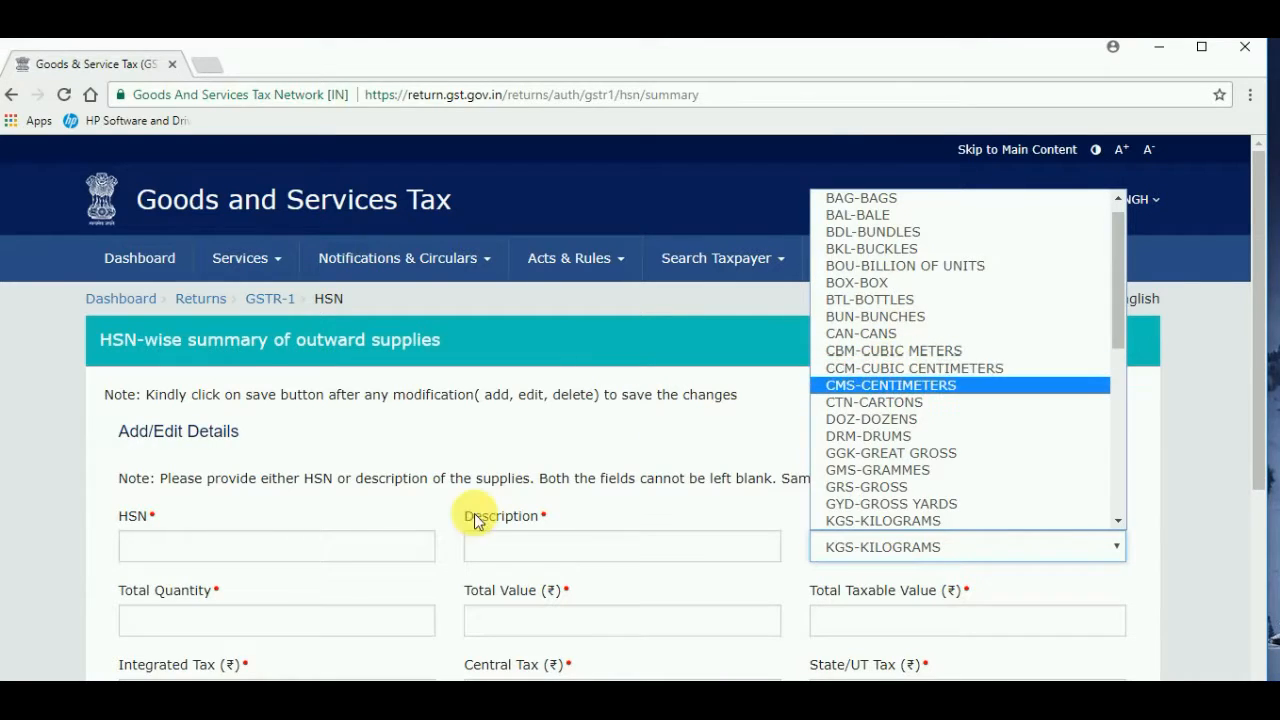
click(110, 492)
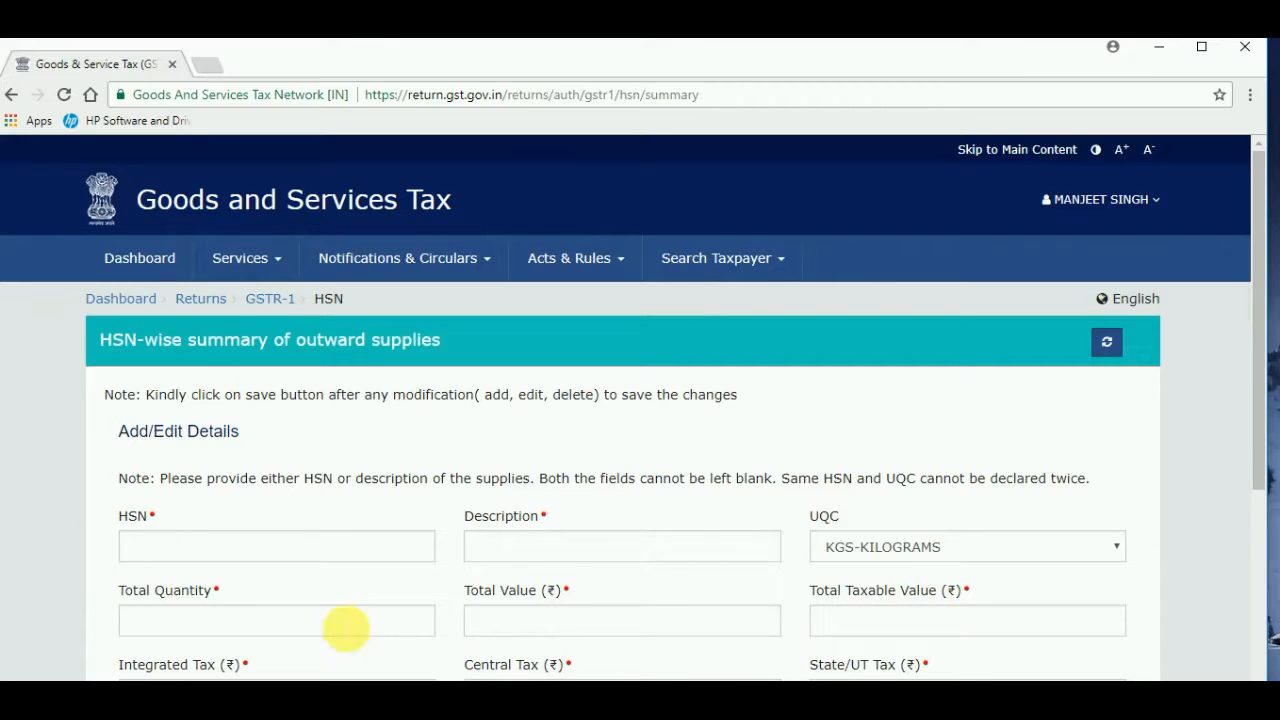
Review the remaining HSN fields, cancel the unsaved entry and return to the GSTR-1 overview.
scroll(60, 636, down, 2)
scroll(60, 636, down, 4)
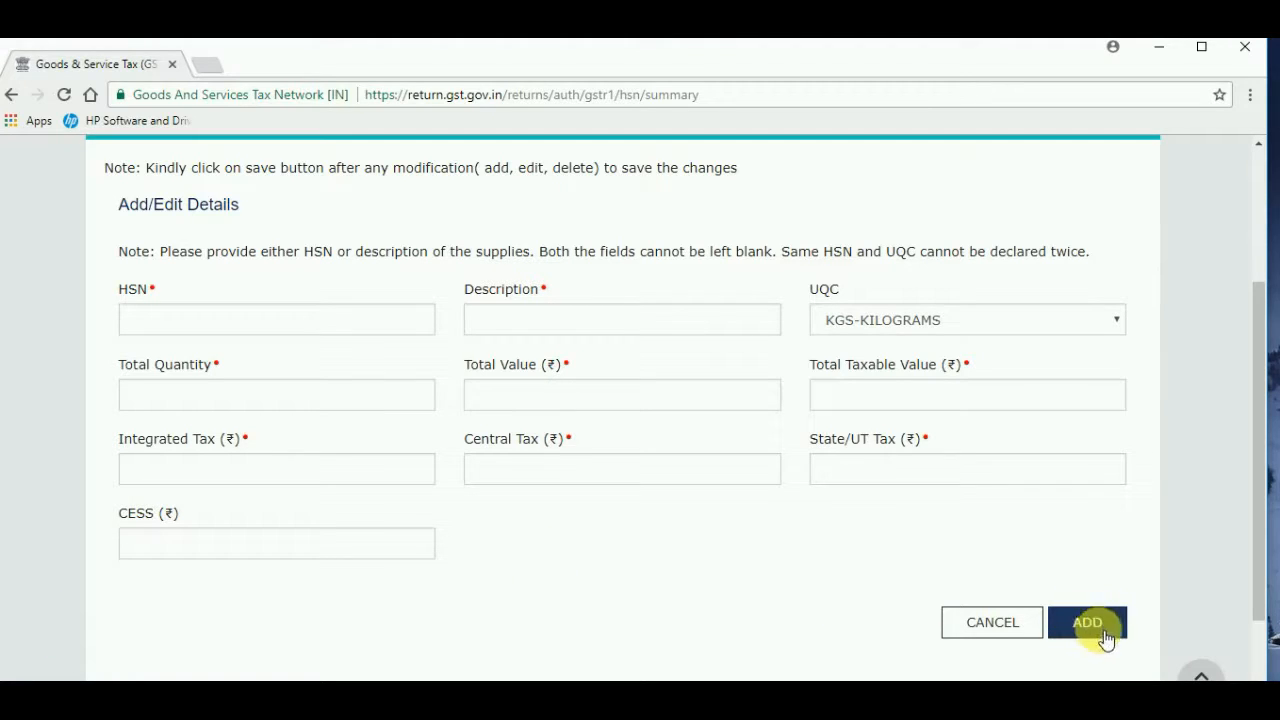
click(985, 622)
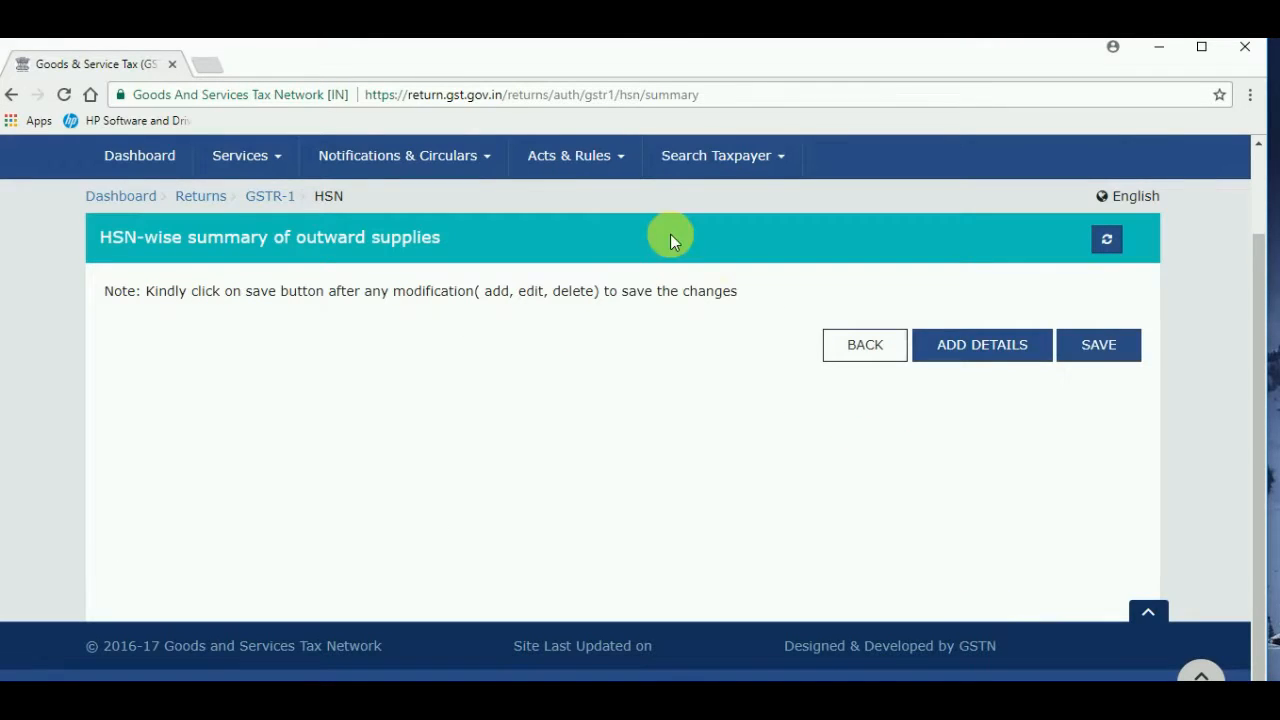
click(261, 200)
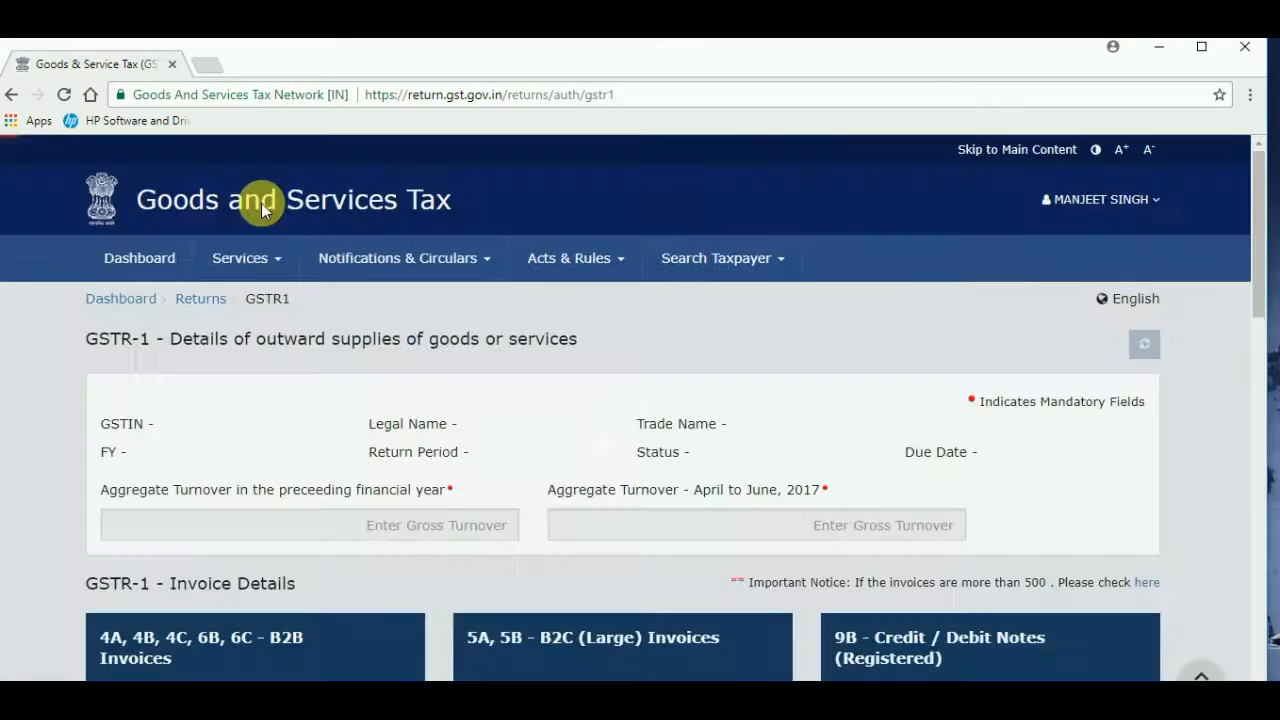
Open 13 - Documents Issued and look through its document categories from beginning to end.
scroll(23, 380, down, 15)
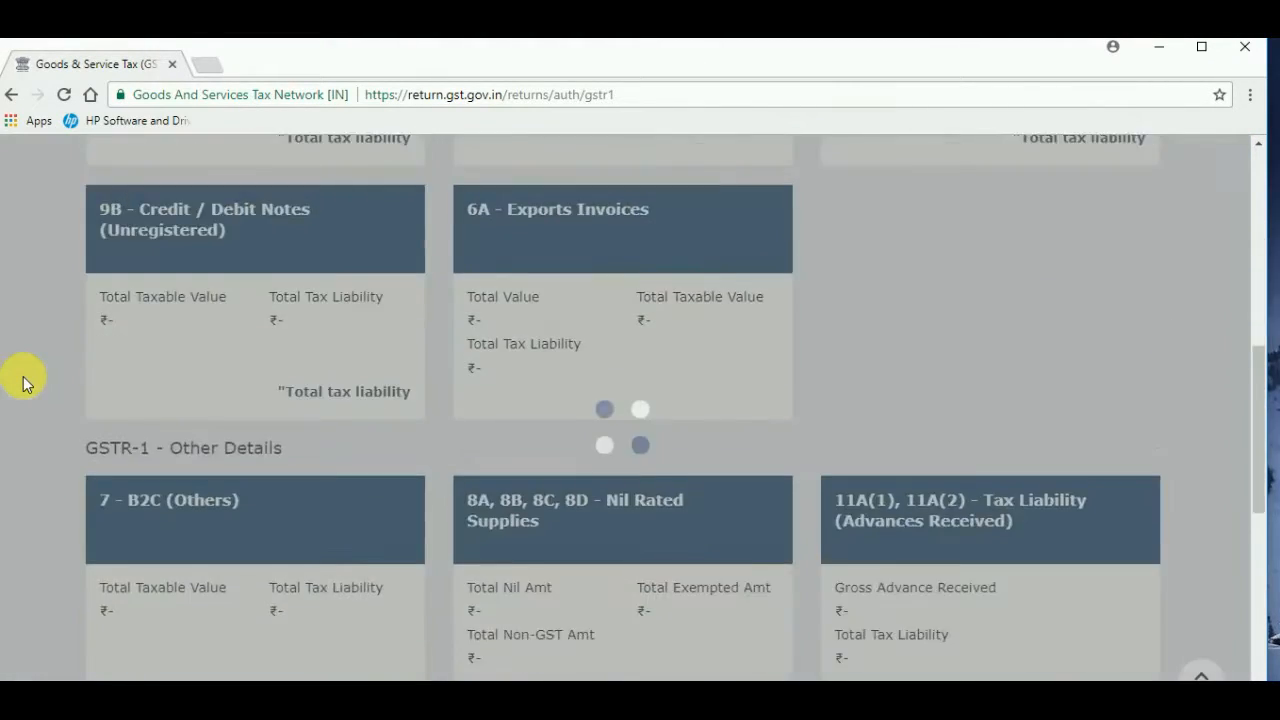
scroll(23, 377, down, 1)
scroll(23, 377, up, 1)
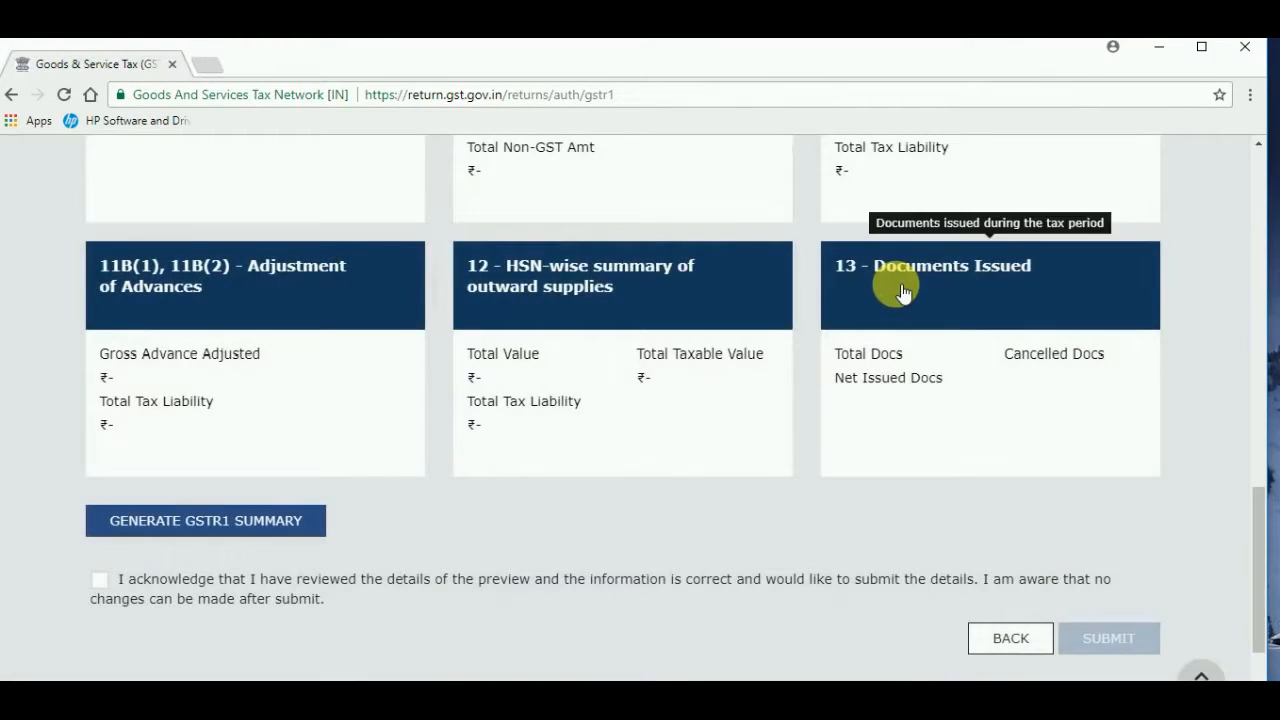
click(900, 287)
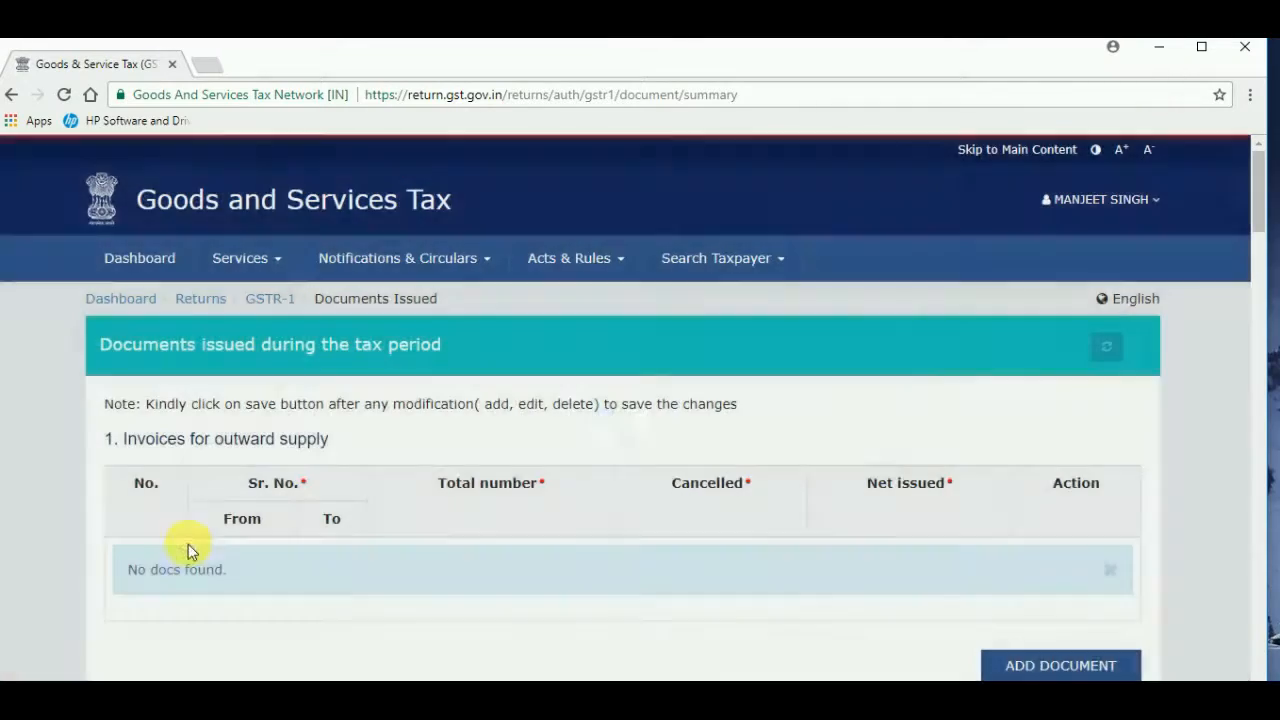
scroll(49, 537, down, 3)
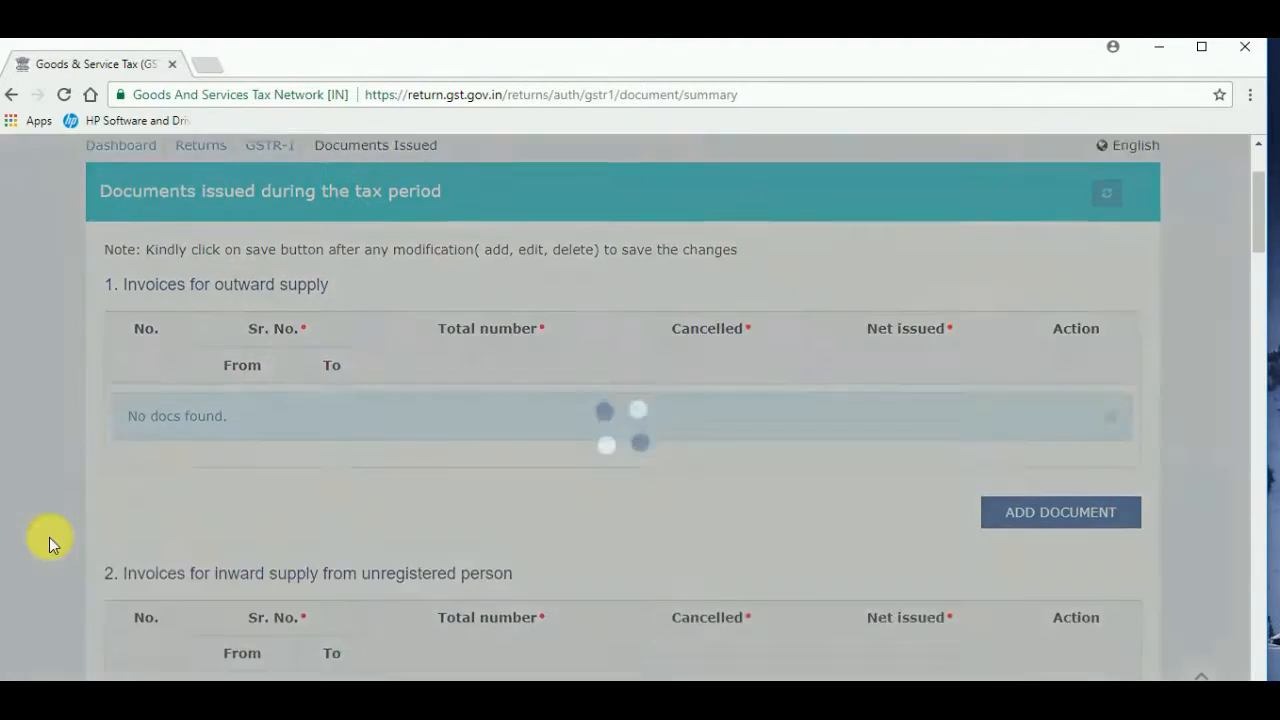
scroll(49, 537, down, 20)
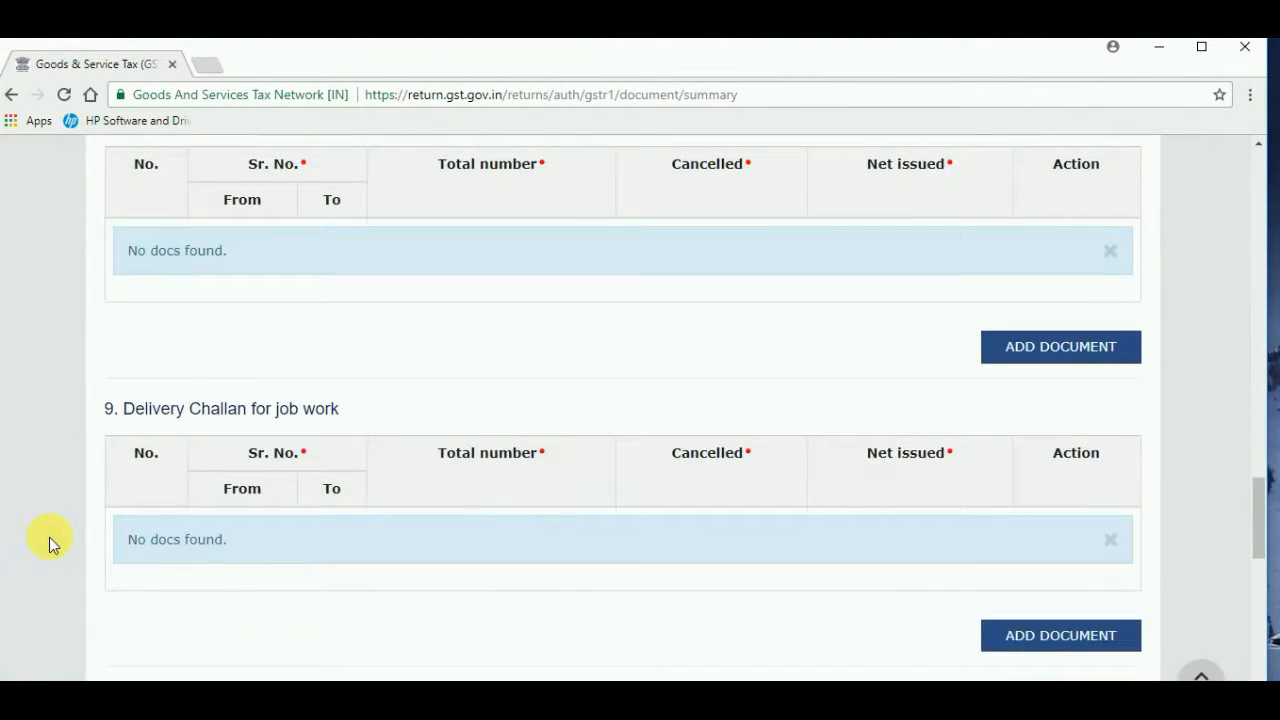
scroll(49, 537, down, 3)
scroll(49, 537, up, 20)
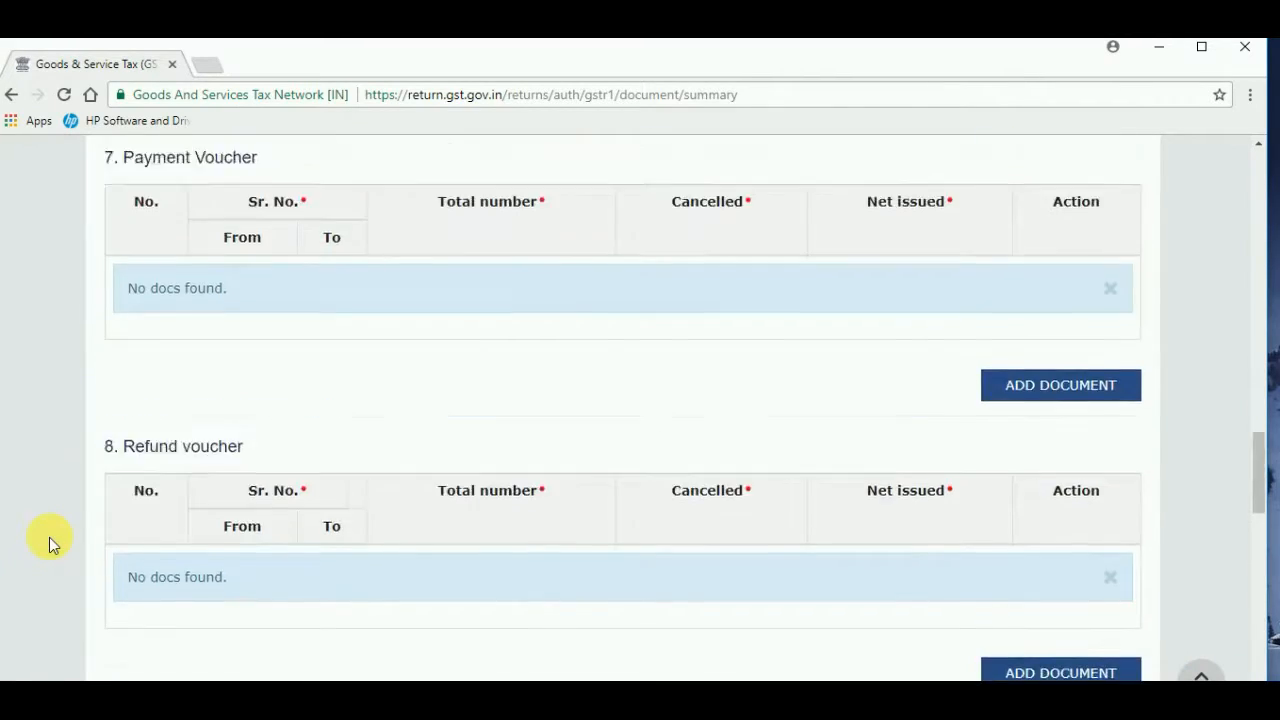
scroll(49, 537, up, 10)
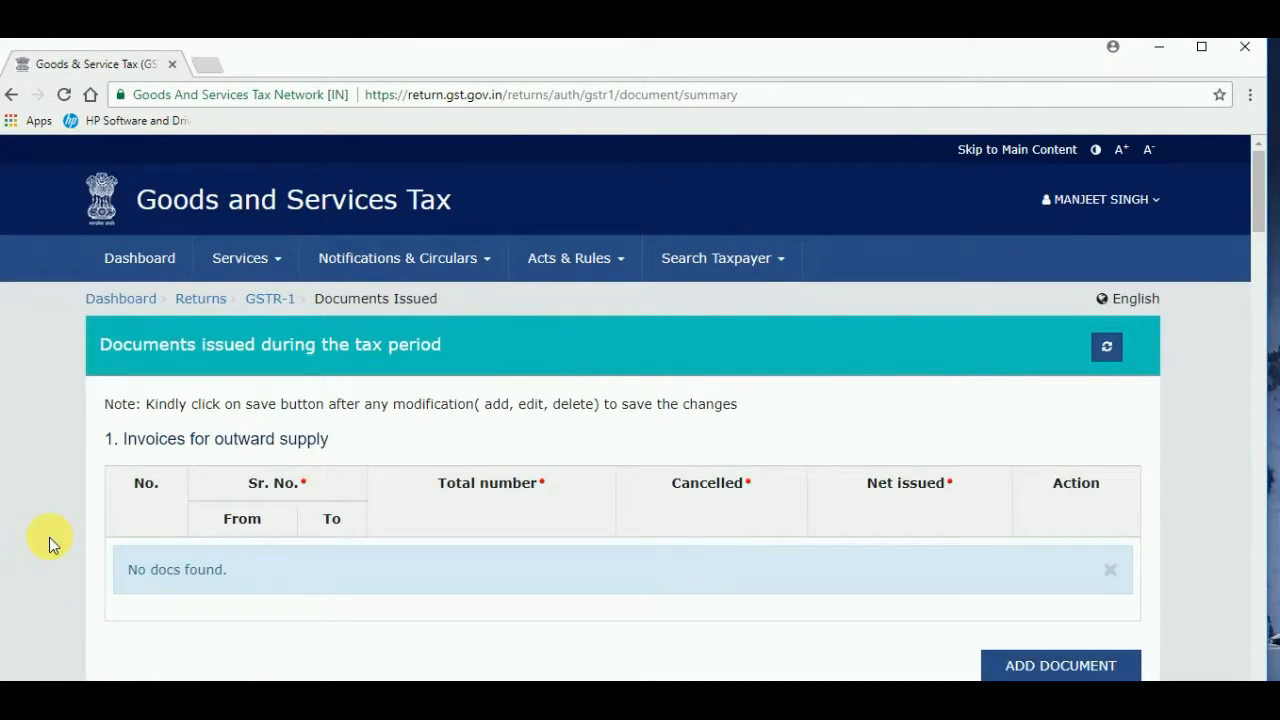
Add a document under Invoices for outward supply with serial numbers 1 to 80, total number 80 and 2 cancelled.
click(1040, 662)
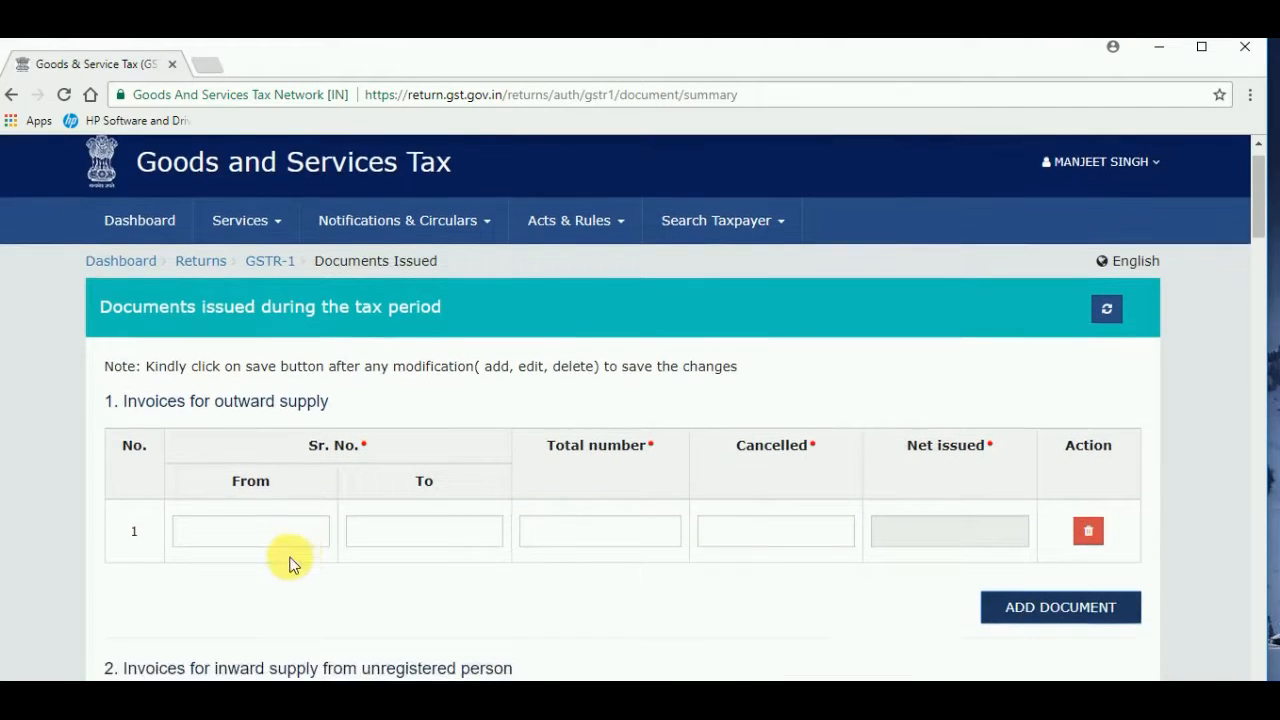
scroll(288, 560, down, 1)
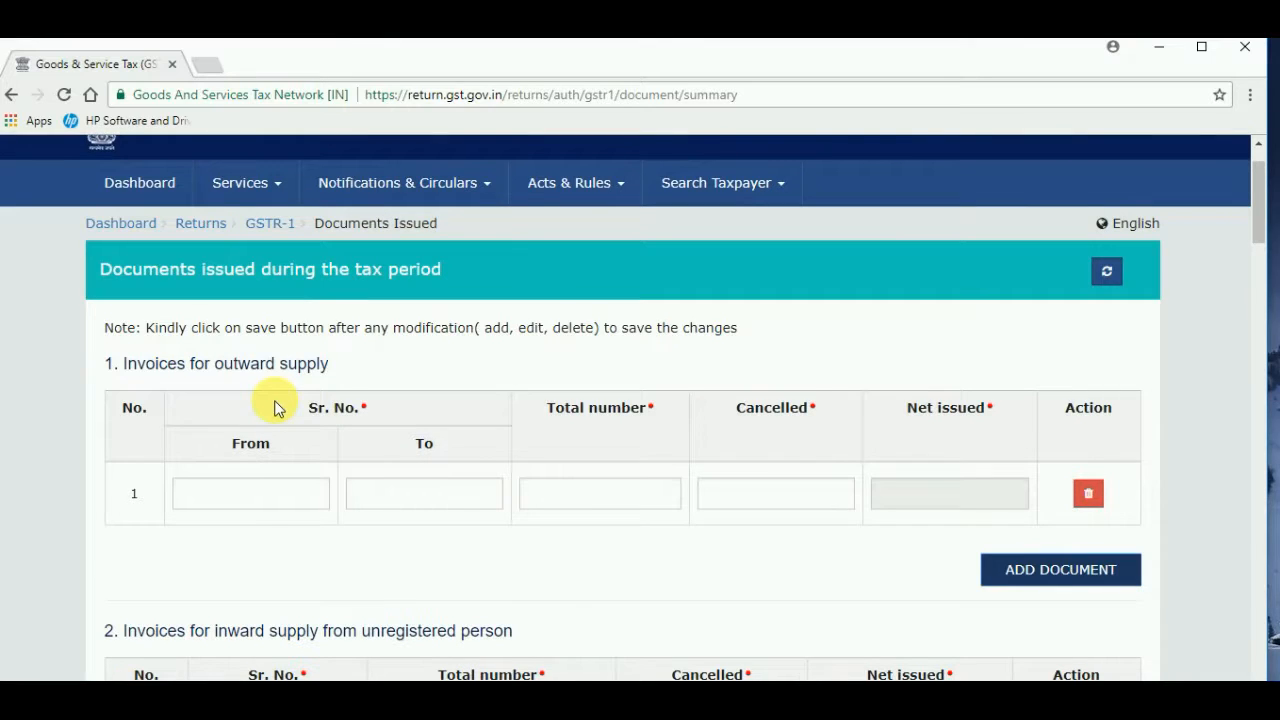
click(271, 500)
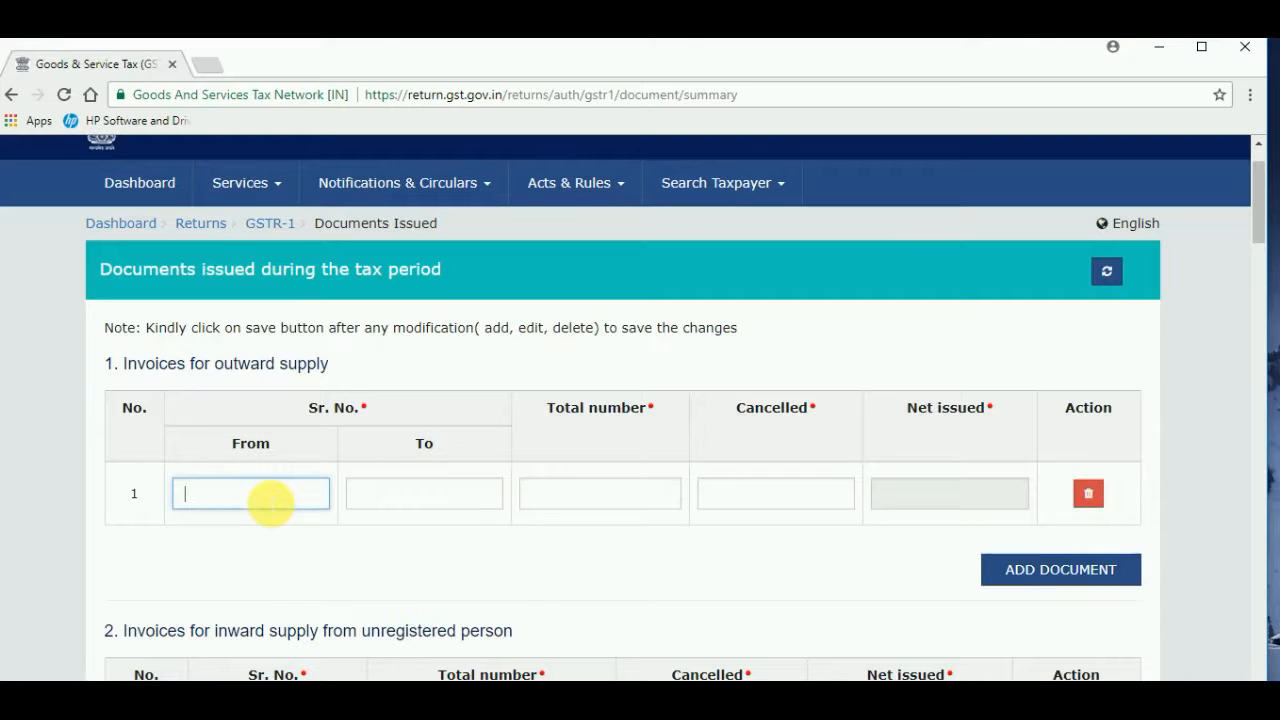
click(460, 494)
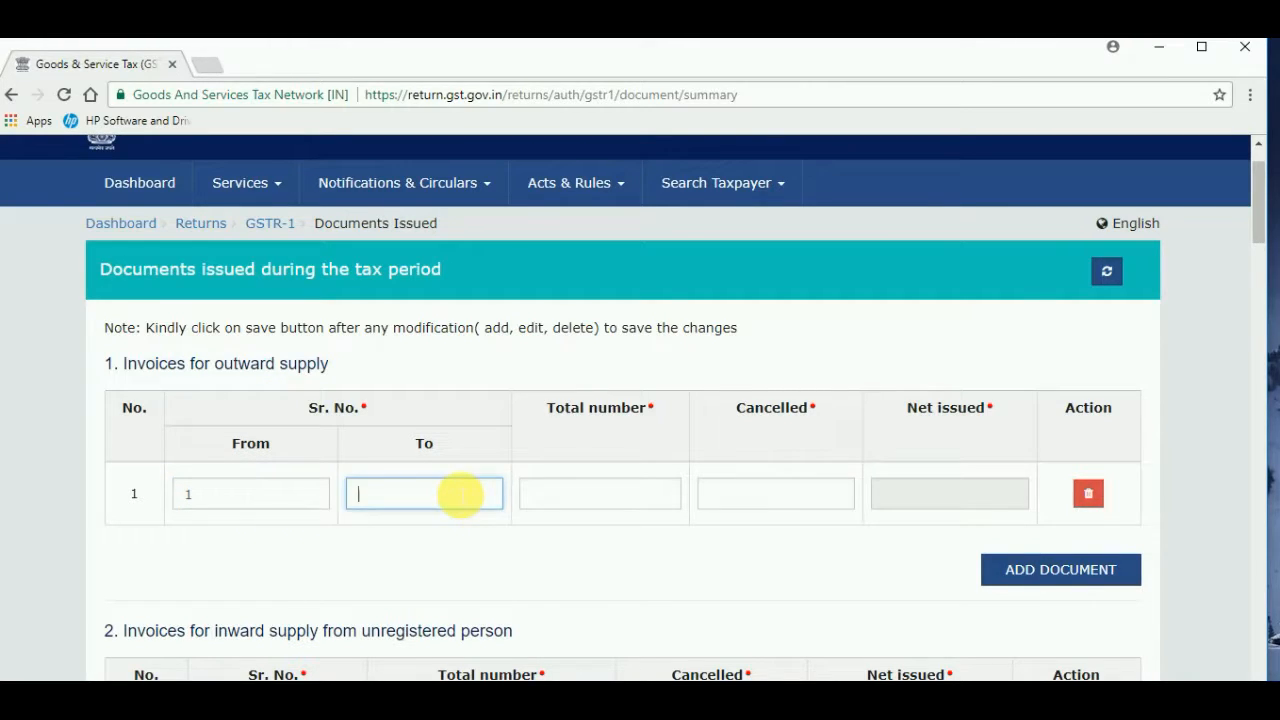
click(609, 494)
text(80)
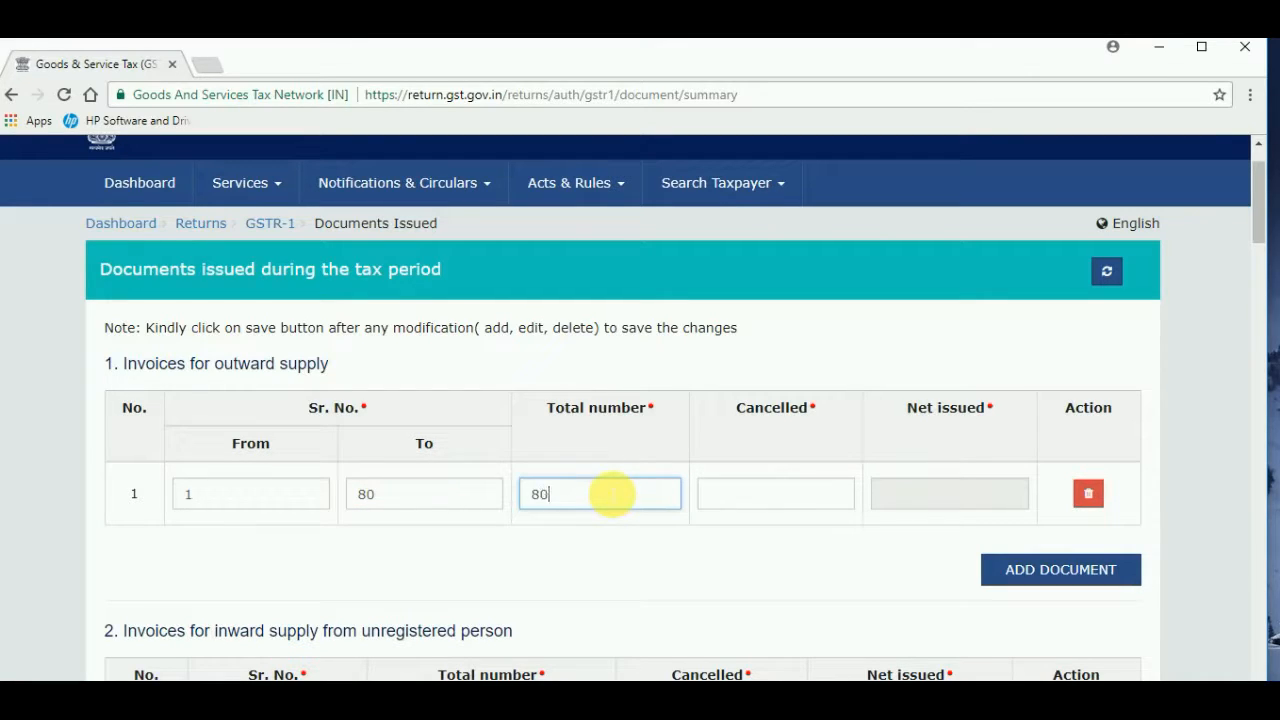
click(810, 503)
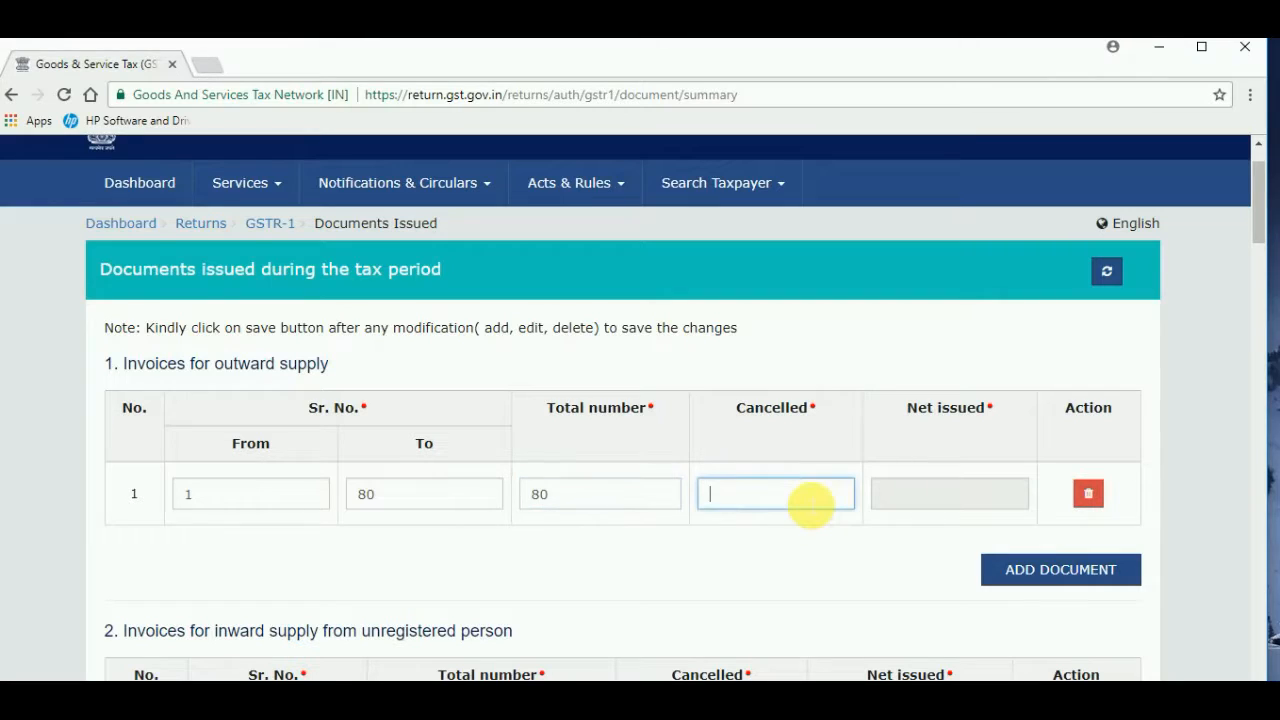
text(2)
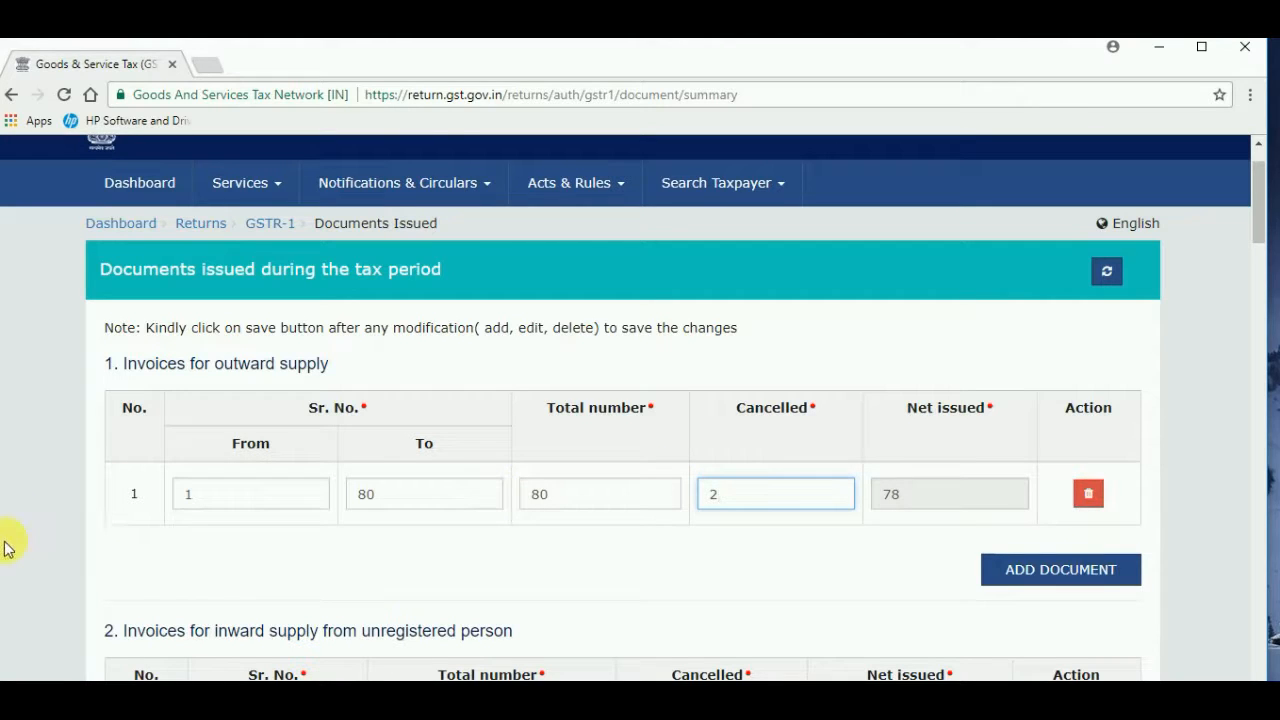
click(62, 560)
Review the remaining document categories, from Invoices for inward supply from unregistered person to the last Delivery Challan category.
scroll(62, 560, down, 3)
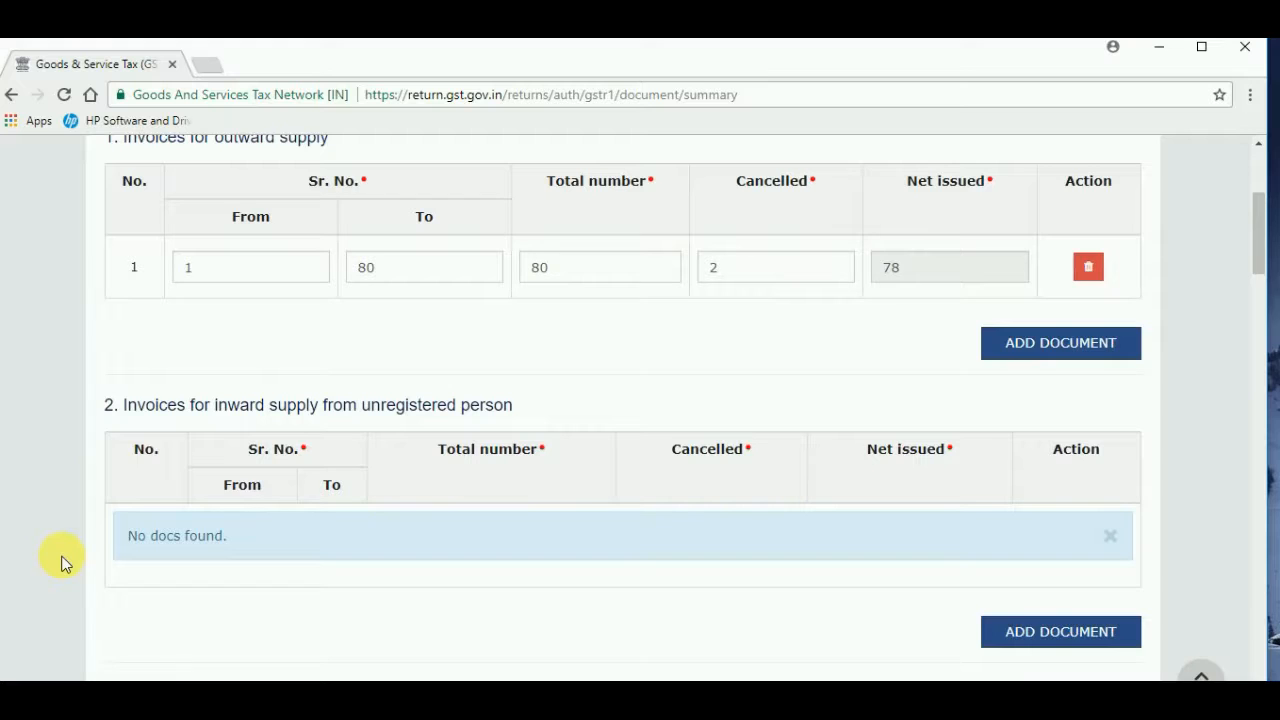
scroll(62, 562, down, 3)
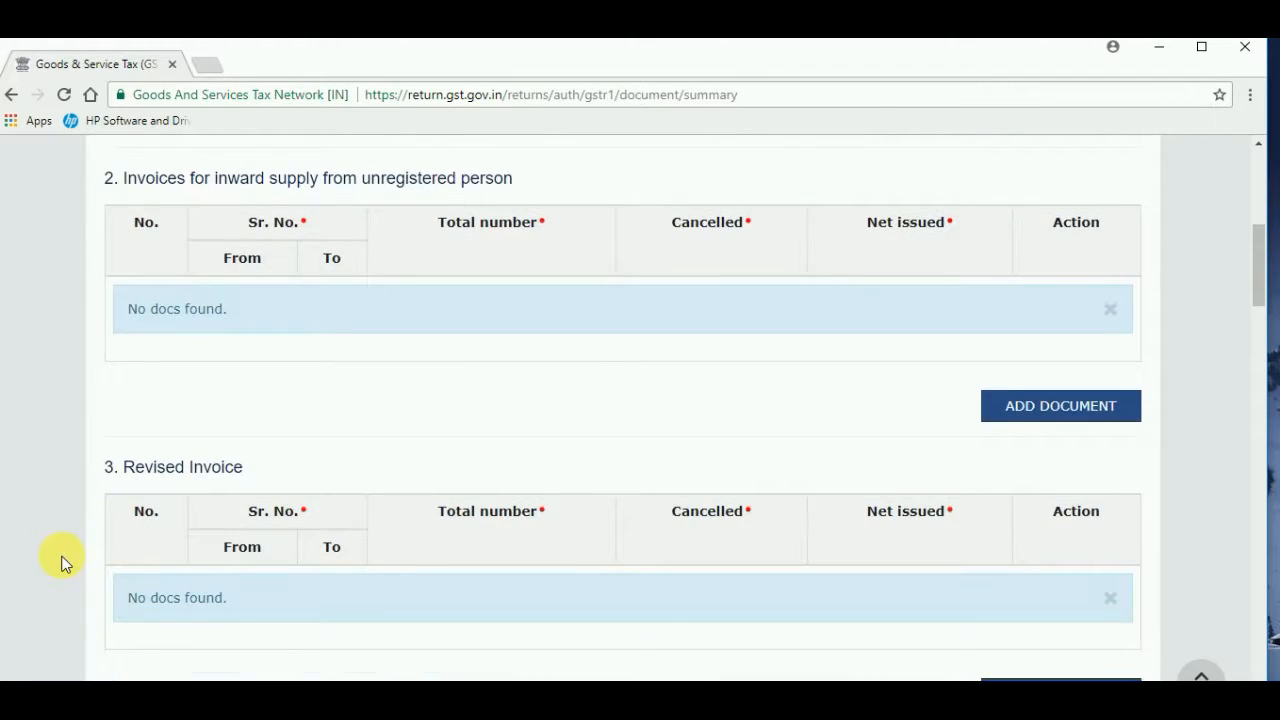
scroll(62, 562, down, 1)
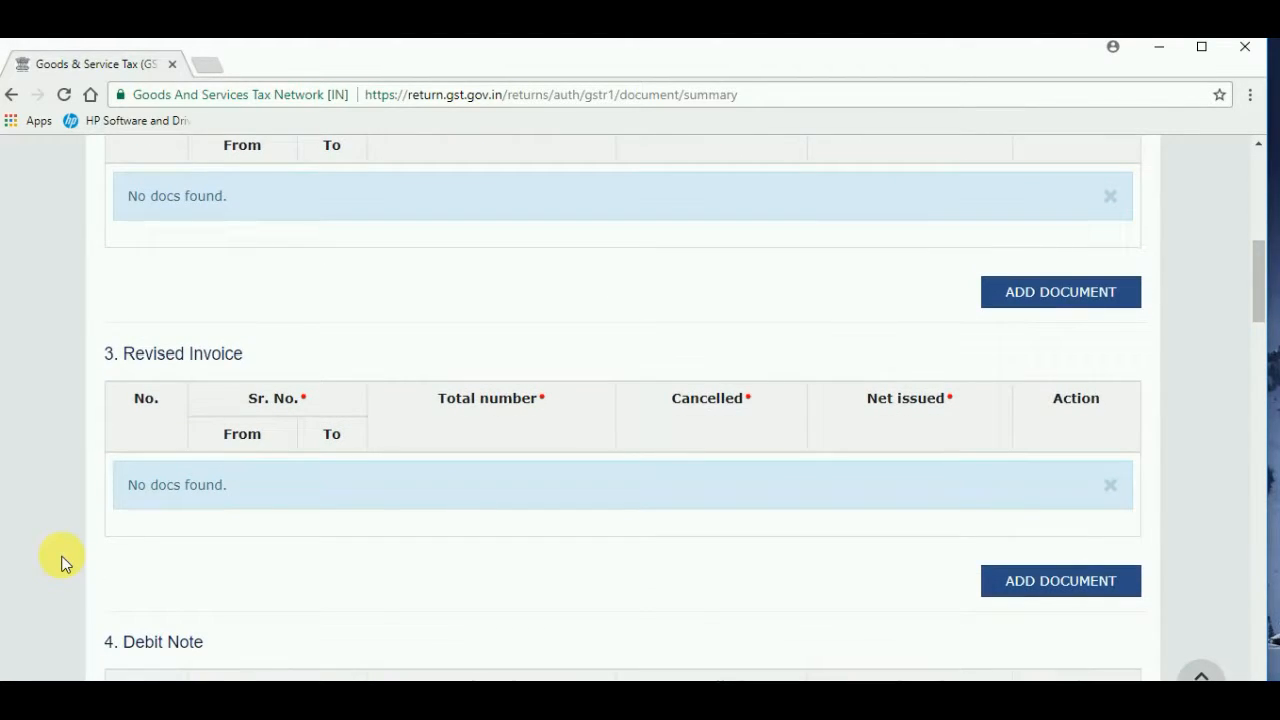
scroll(62, 563, down, 3)
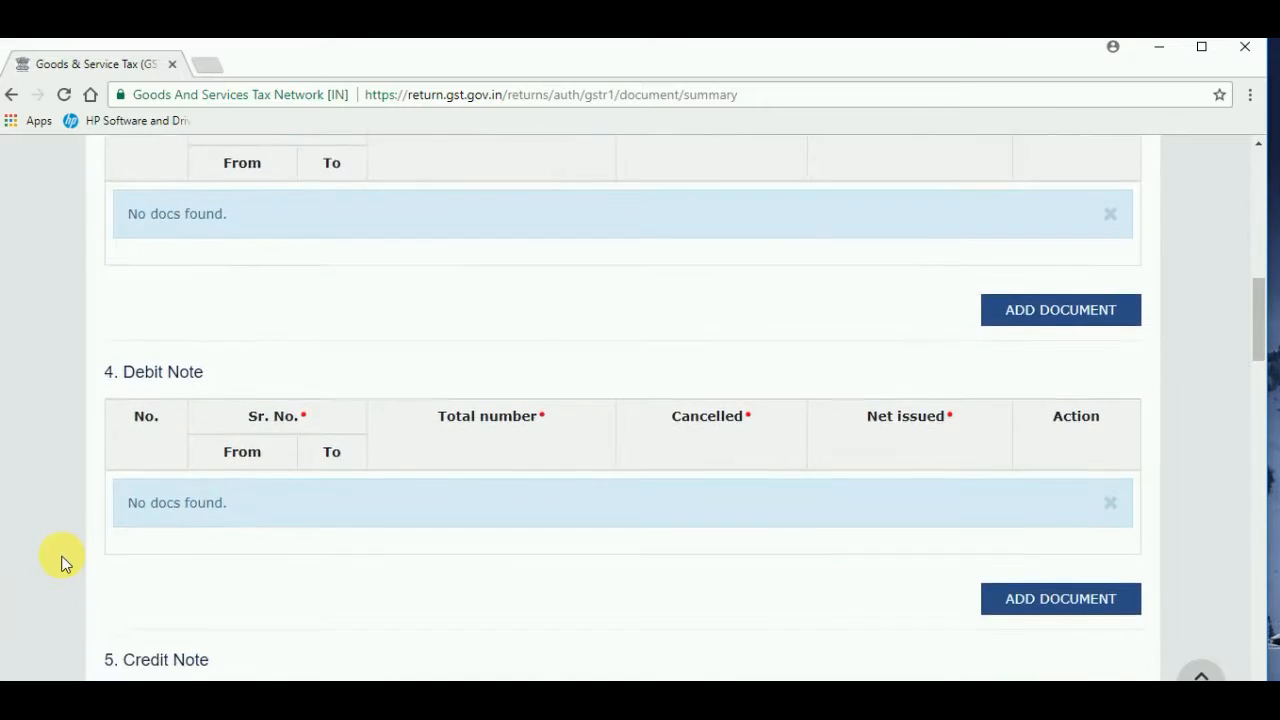
scroll(62, 563, down, 3)
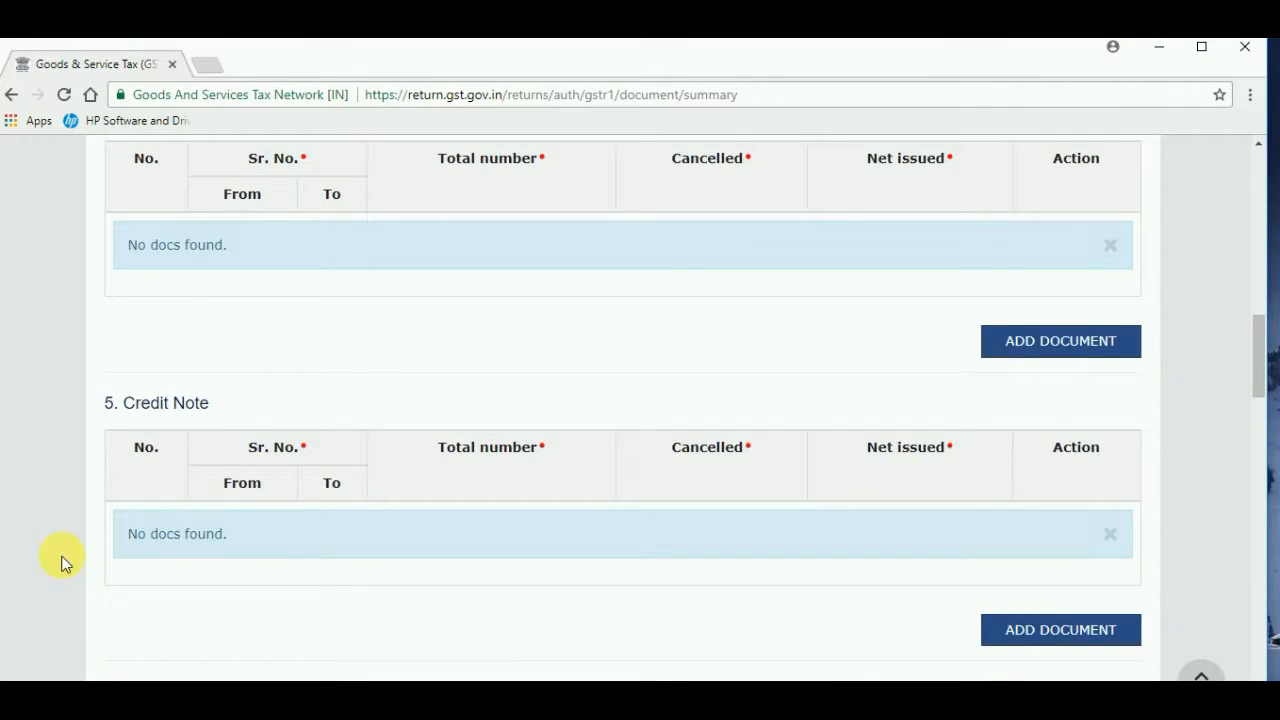
scroll(62, 563, up, 2)
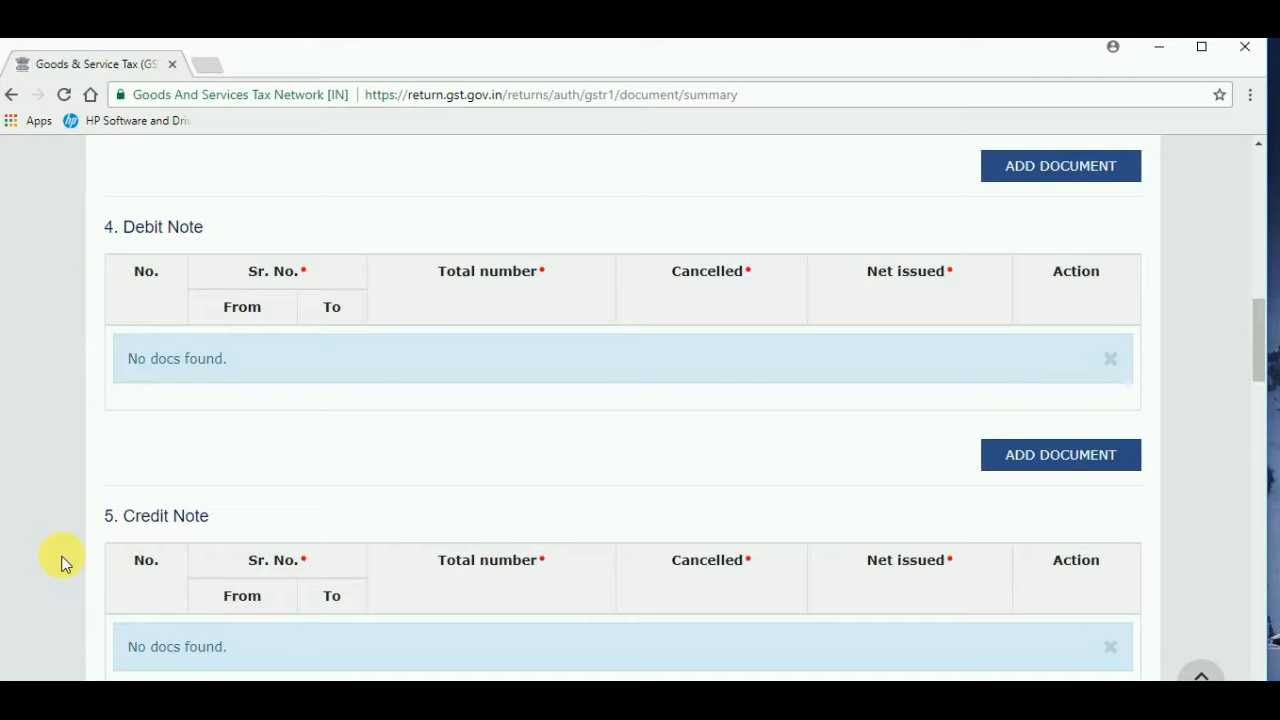
scroll(61, 563, down, 4)
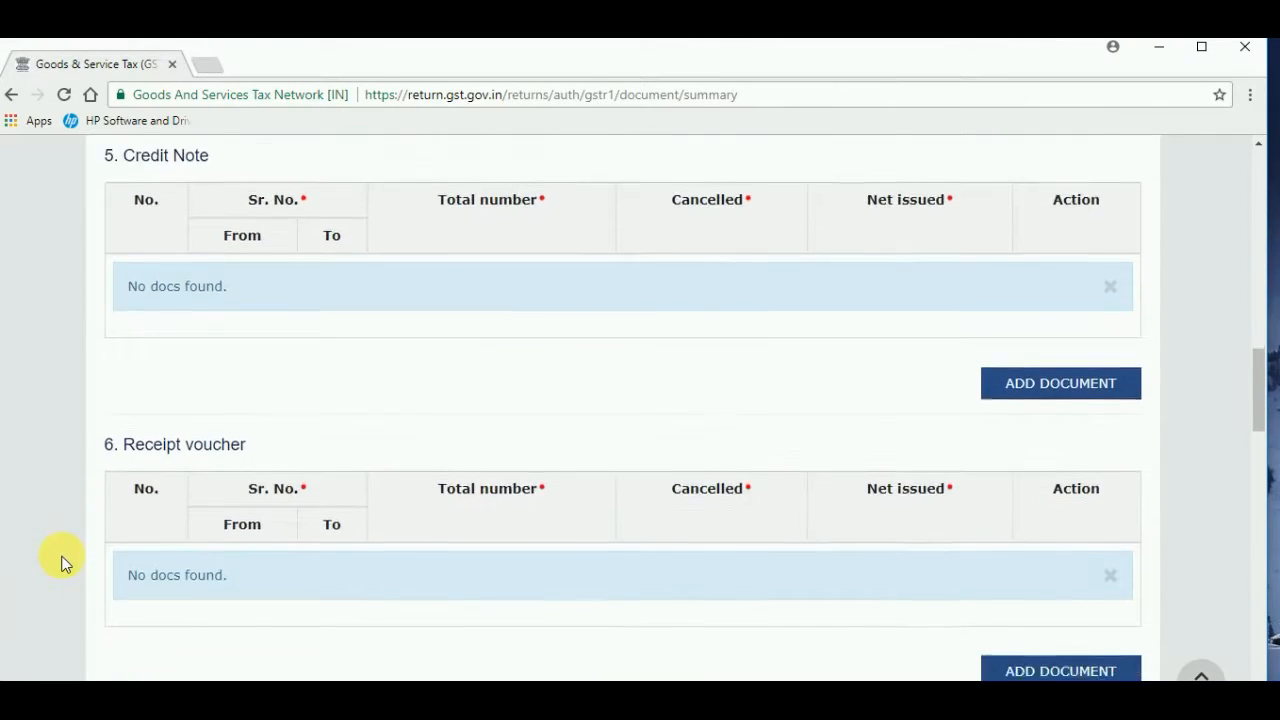
scroll(61, 563, down, 3)
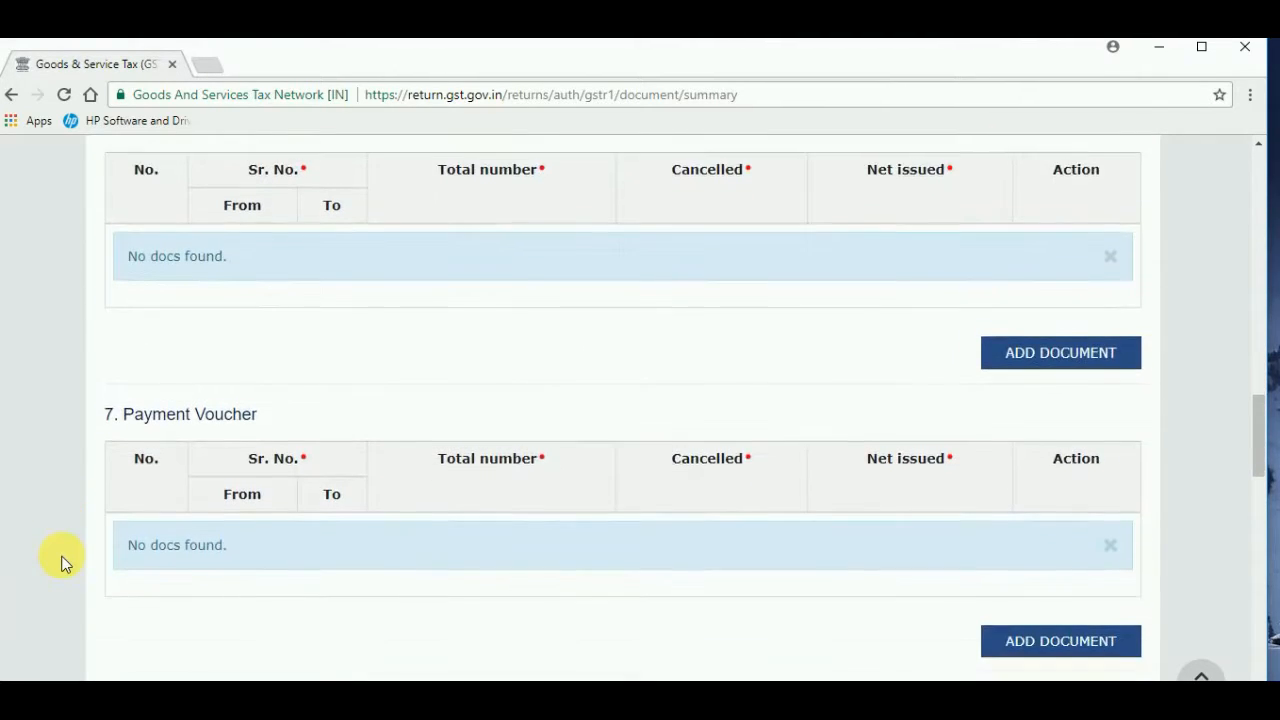
scroll(61, 563, down, 1)
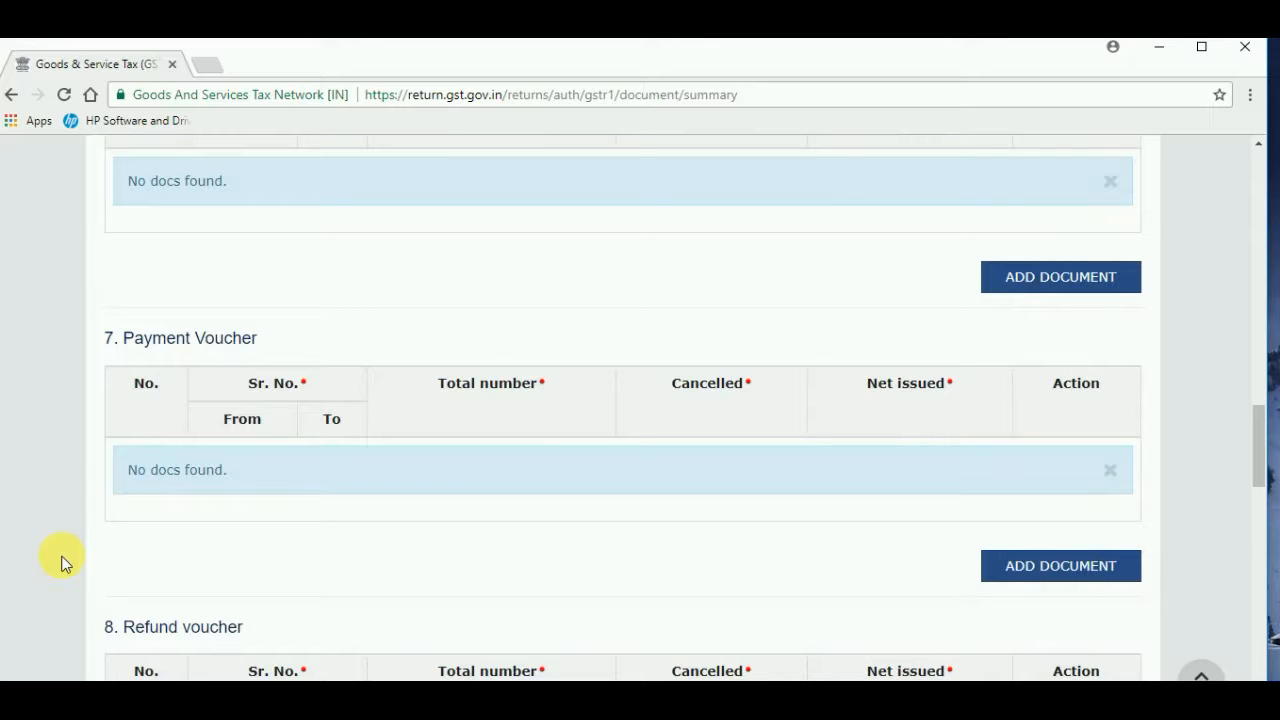
scroll(61, 563, down, 4)
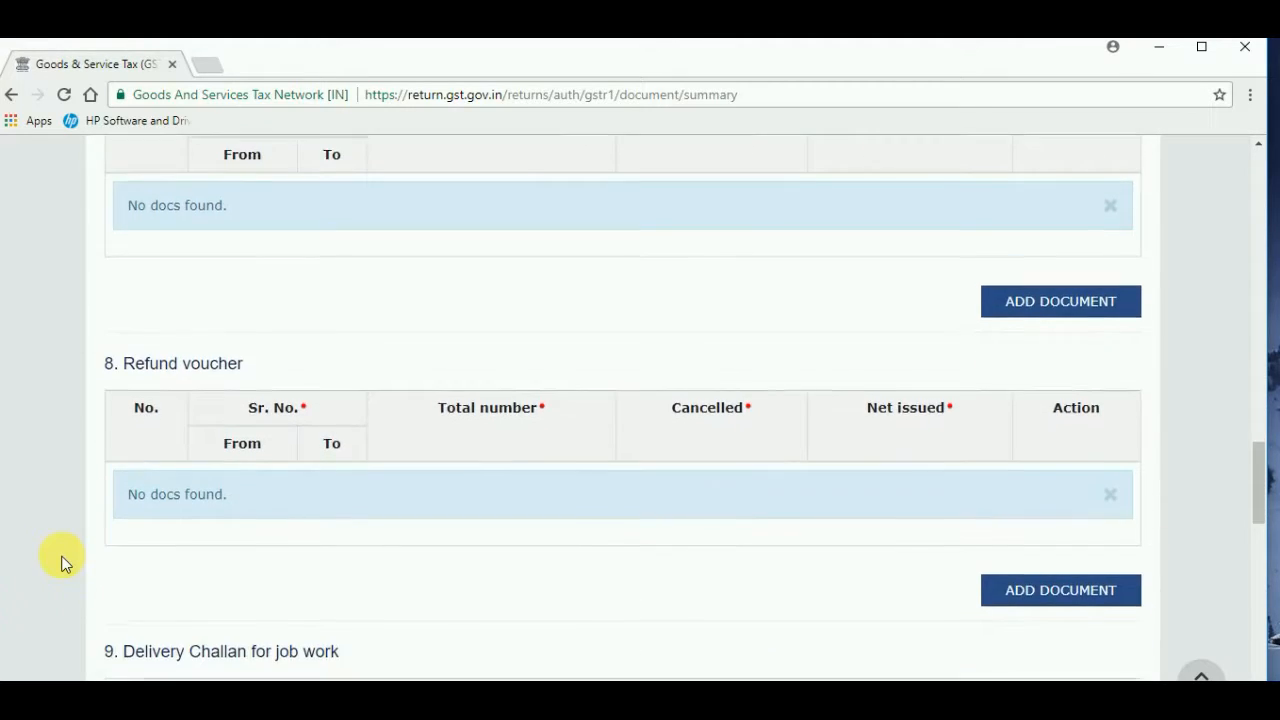
scroll(61, 563, down, 2)
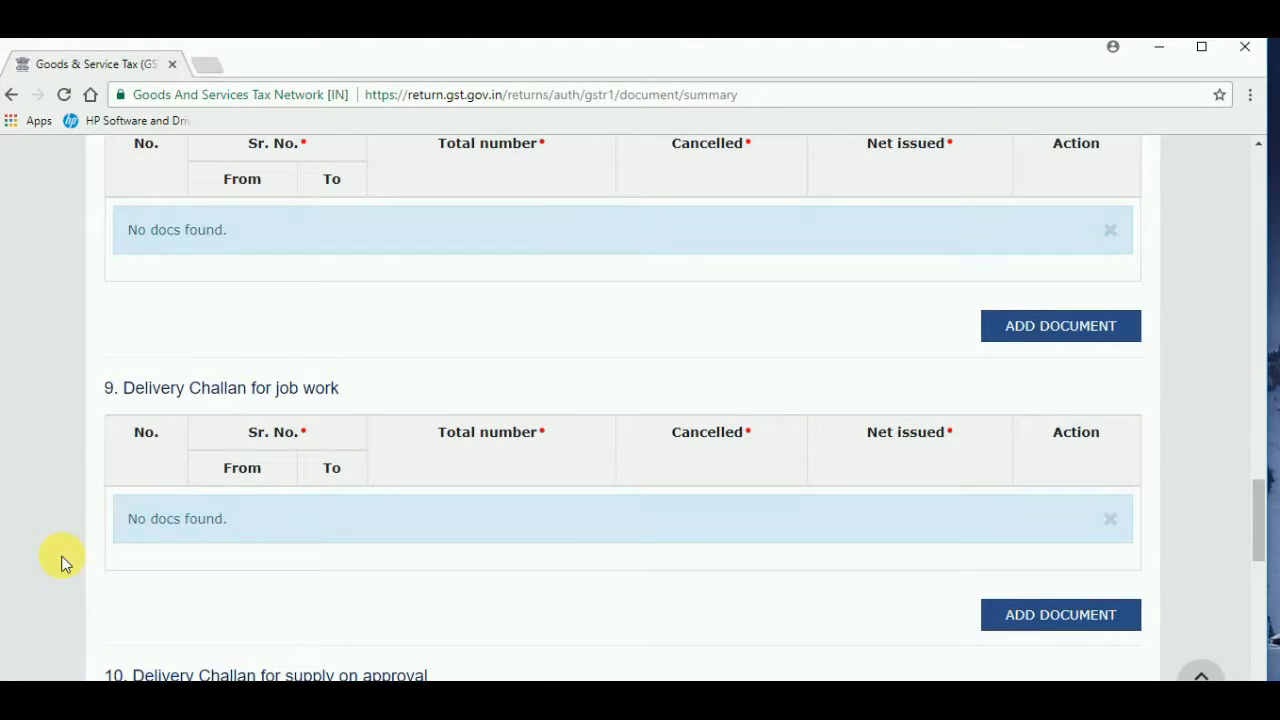
scroll(61, 563, down, 2)
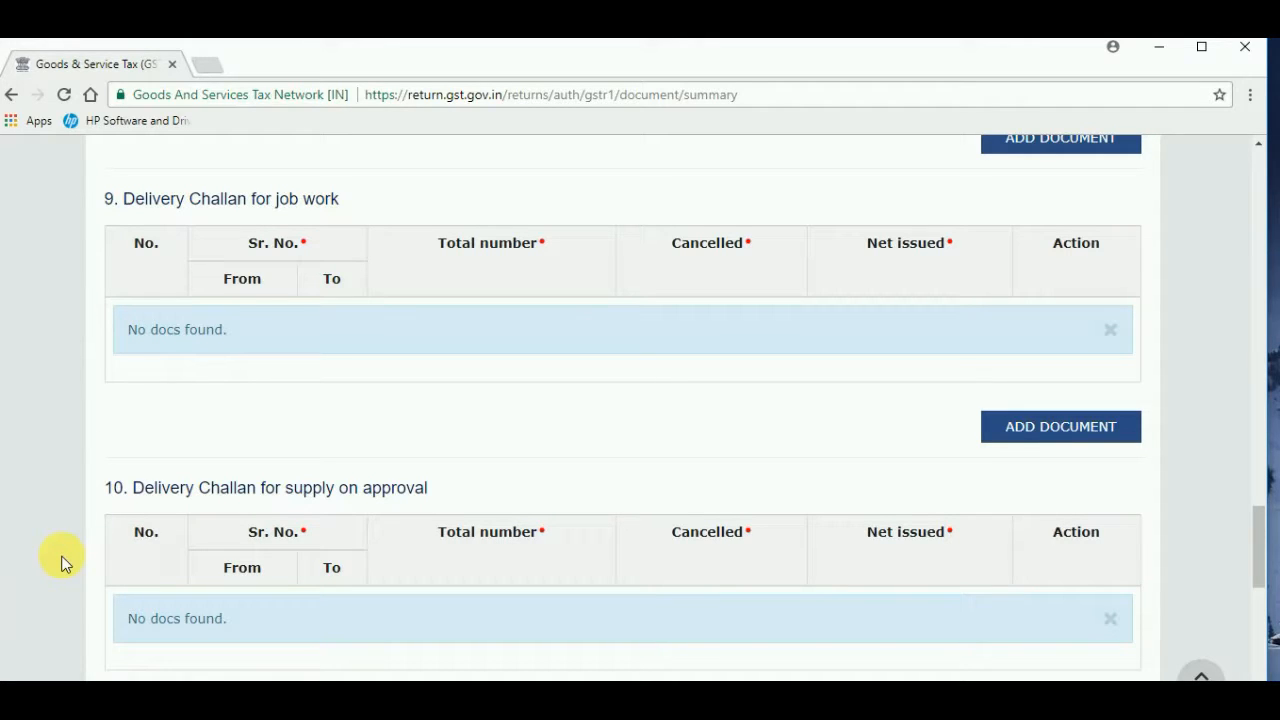
scroll(61, 563, down, 4)
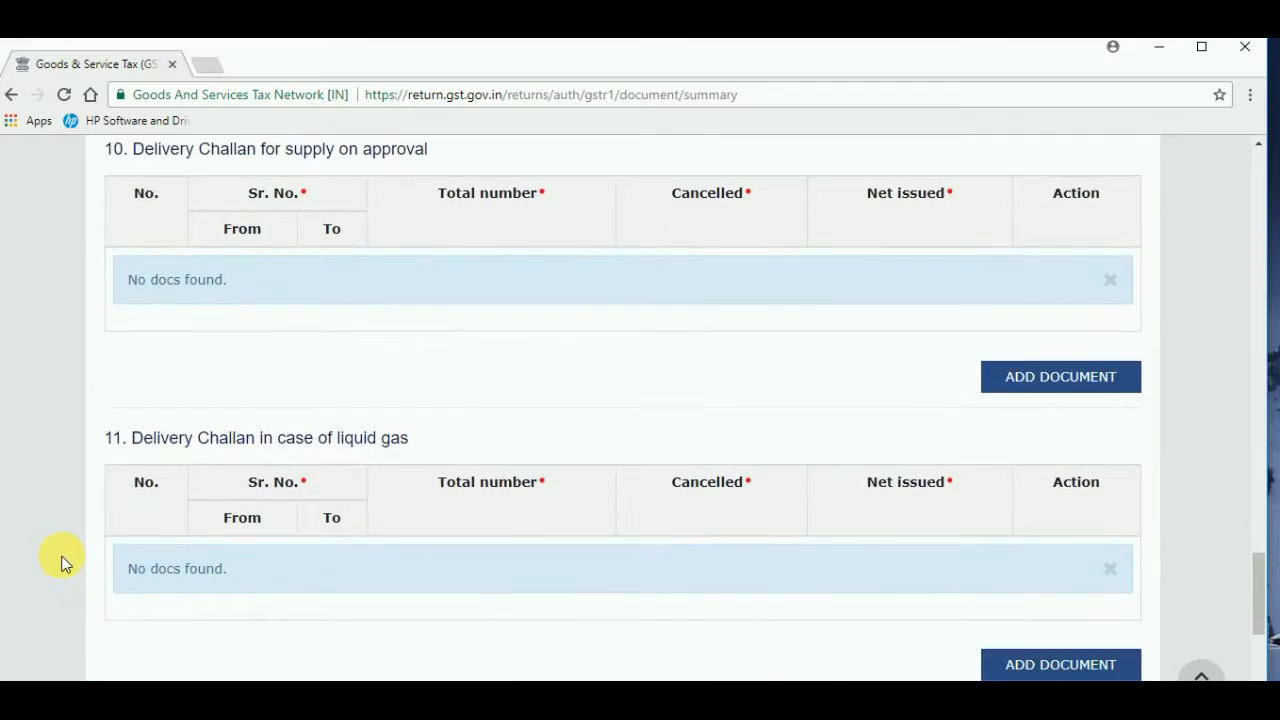
scroll(61, 563, down, 2)
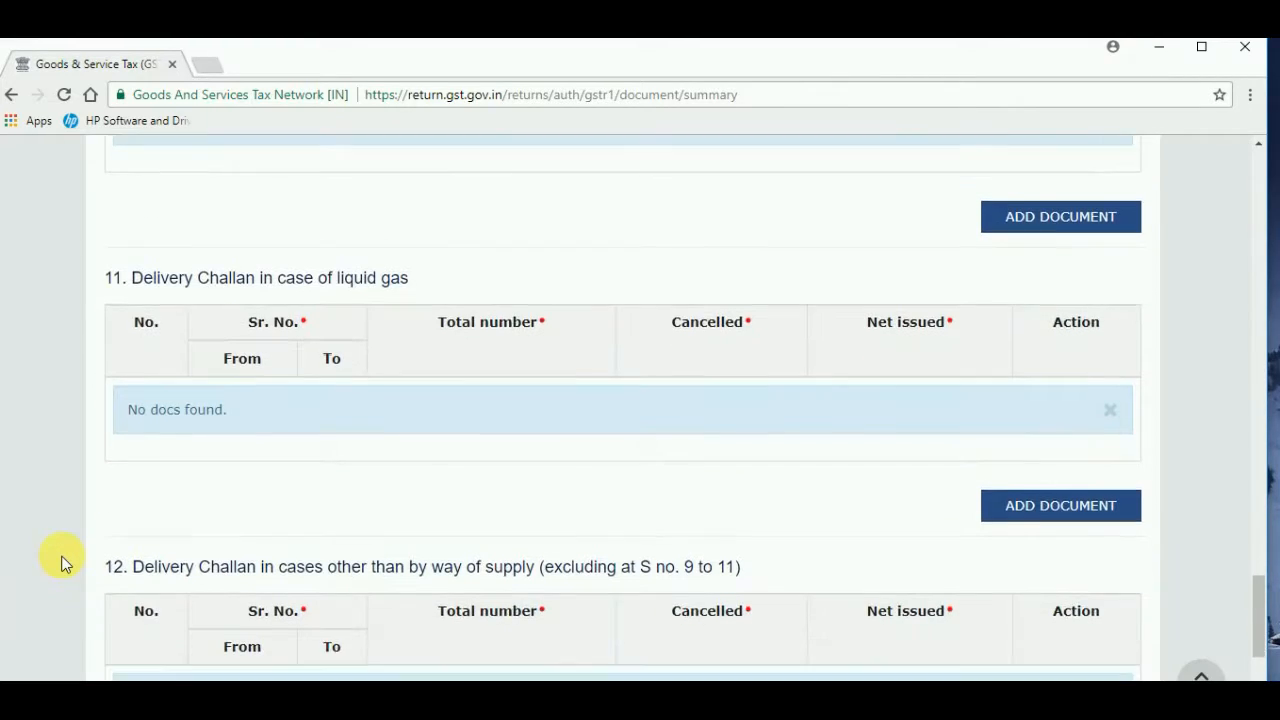
scroll(61, 563, down, 1)
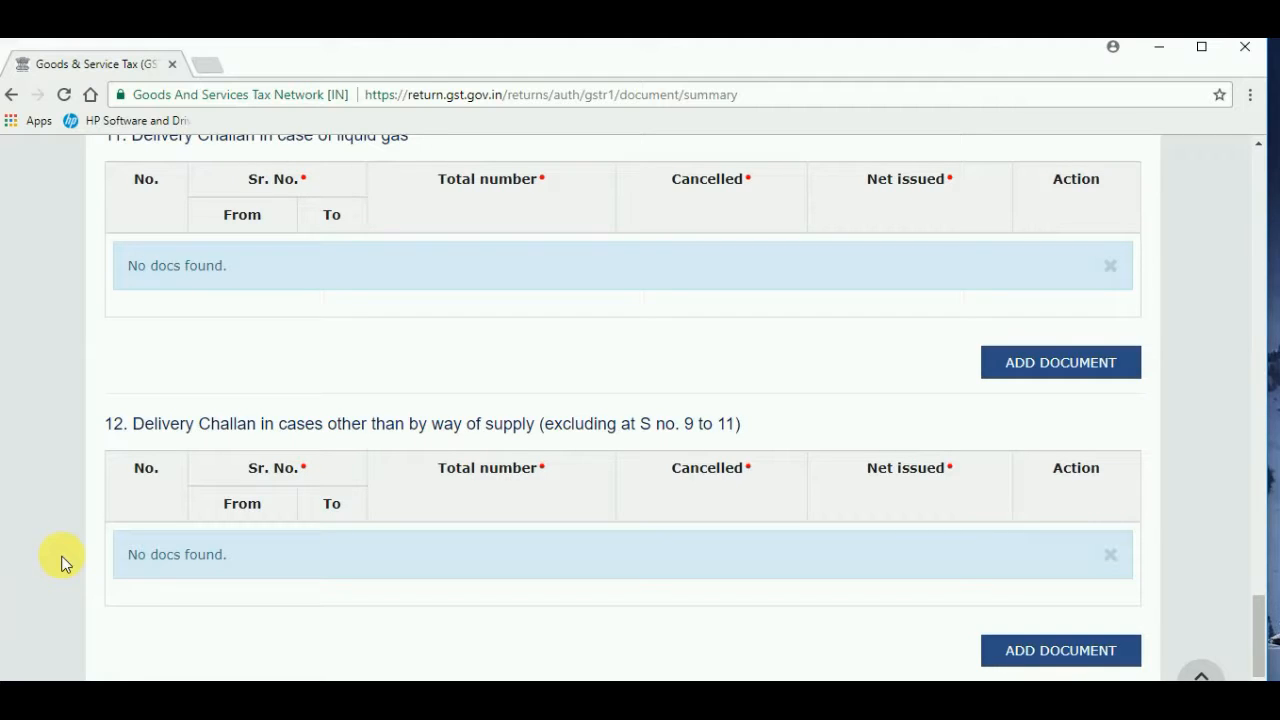
scroll(61, 563, down, 1)
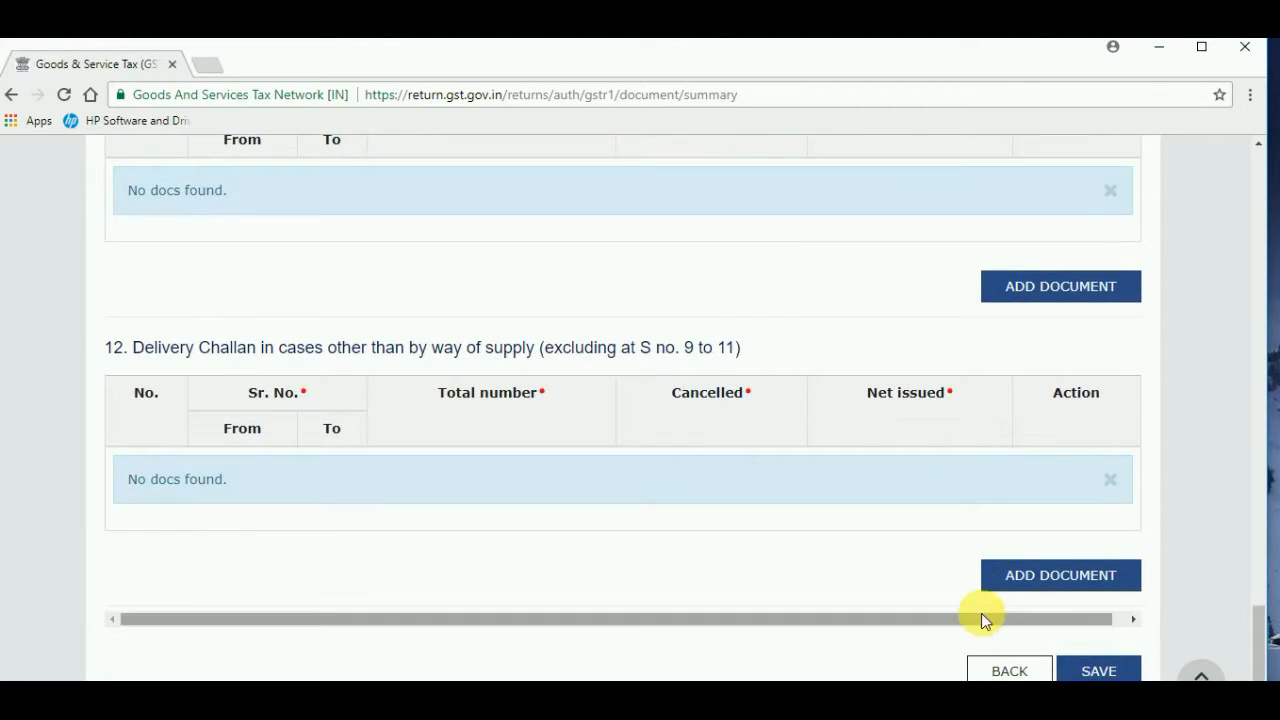
Leave Documents Issued without saving, return to the GSTR-1 overview and locate the option to generate the GSTR1 summary.
click(1010, 671)
scroll(860, 630, down, 1)
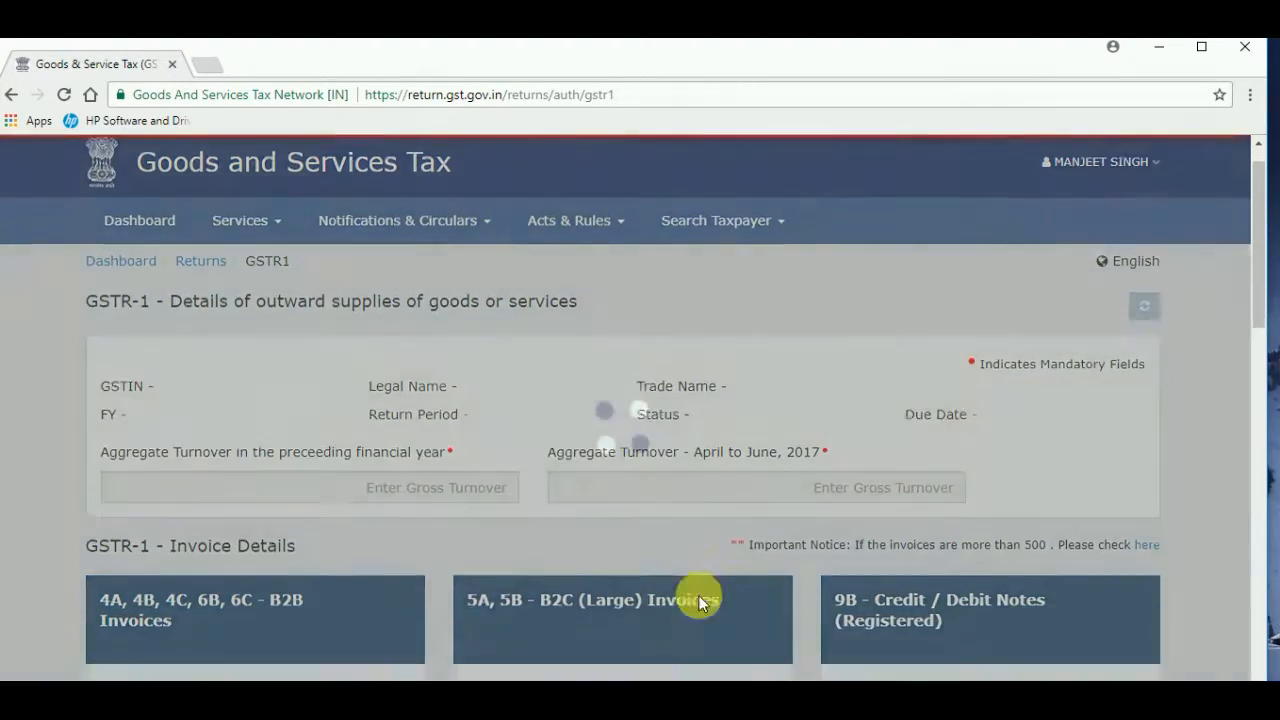
scroll(33, 620, down, 10)
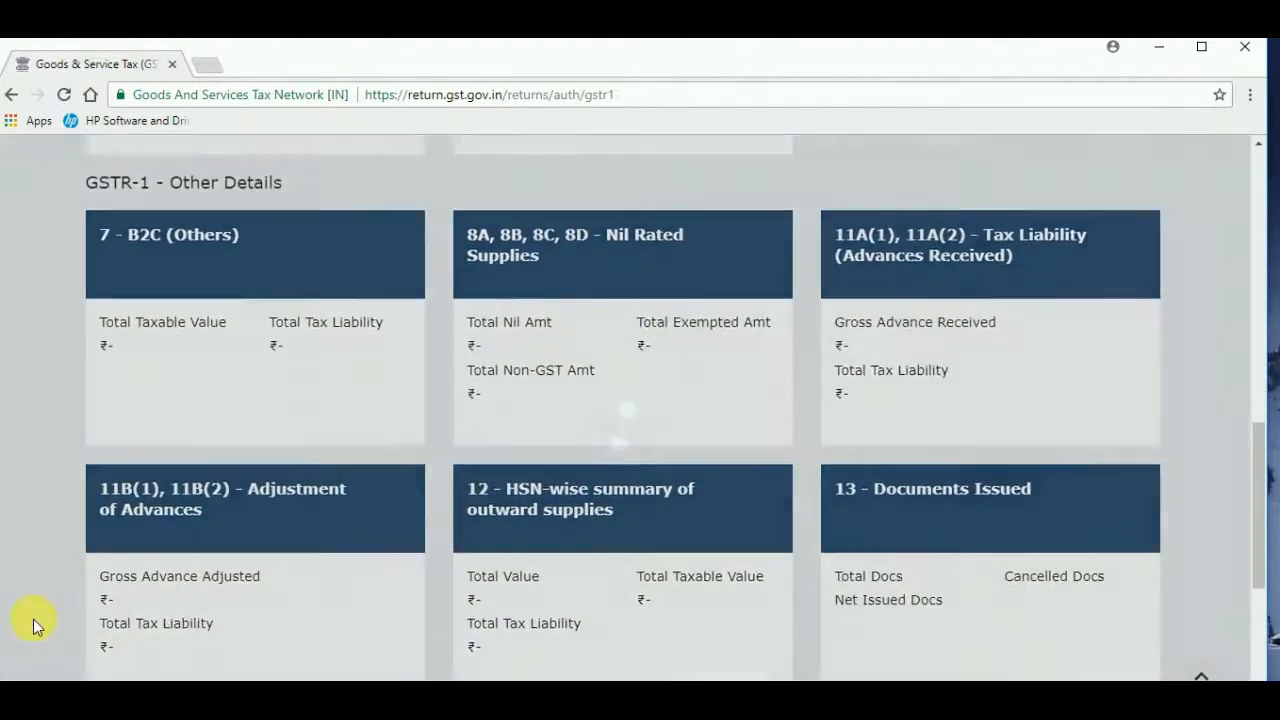
scroll(33, 619, down, 1)
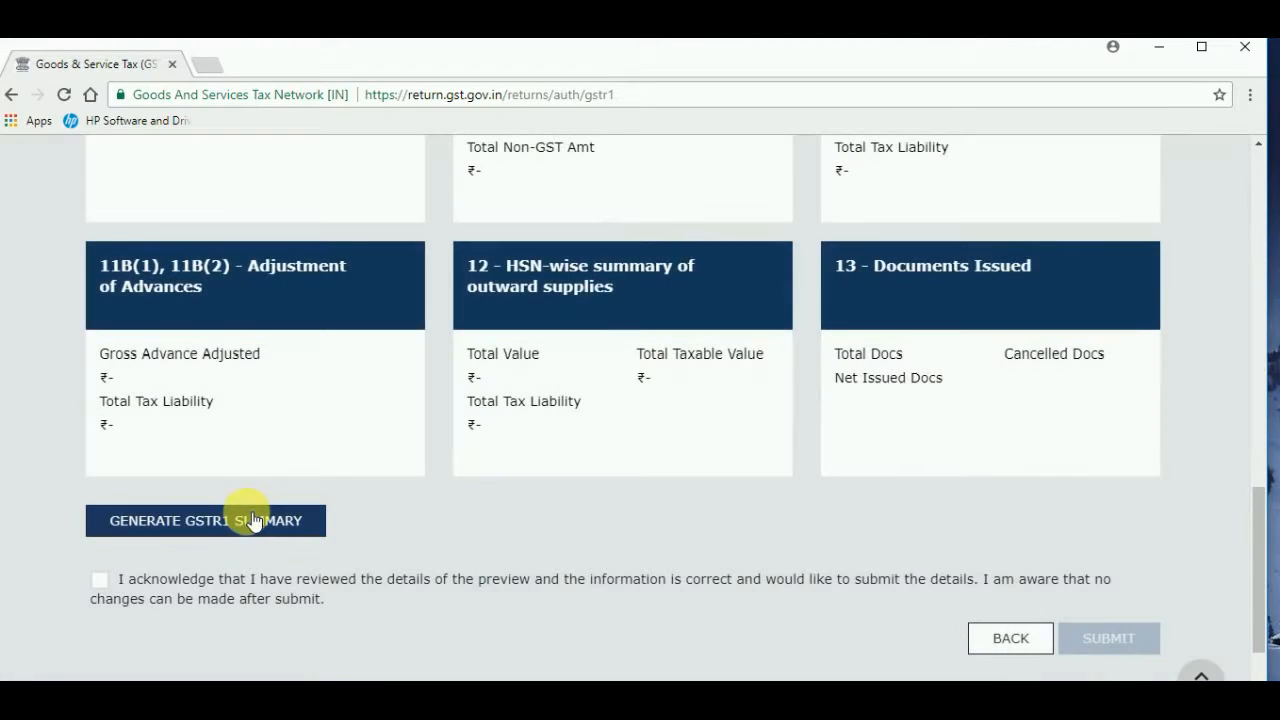
Review the taxpayer details and the Invoice Details and Other Details sections of the GSTR-1 overview.
scroll(1, 335, up, 9)
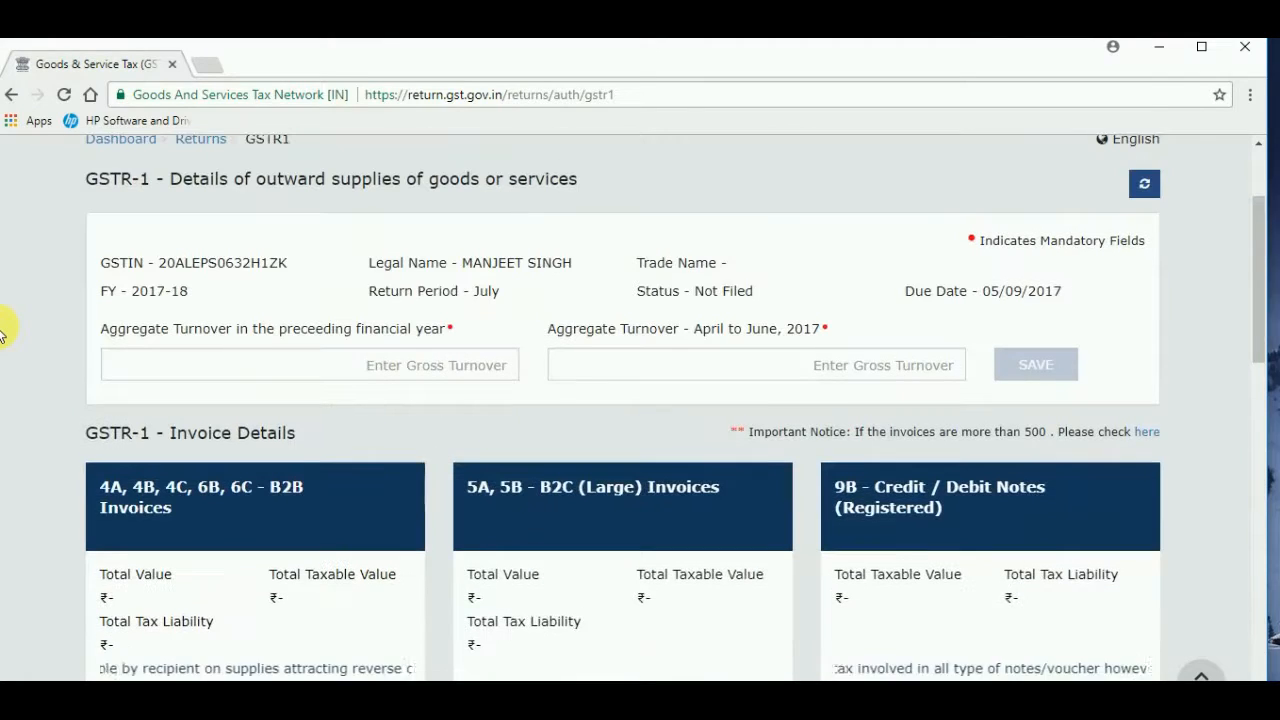
scroll(1, 335, up, 1)
scroll(1, 335, down, 3)
scroll(1, 335, down, 1)
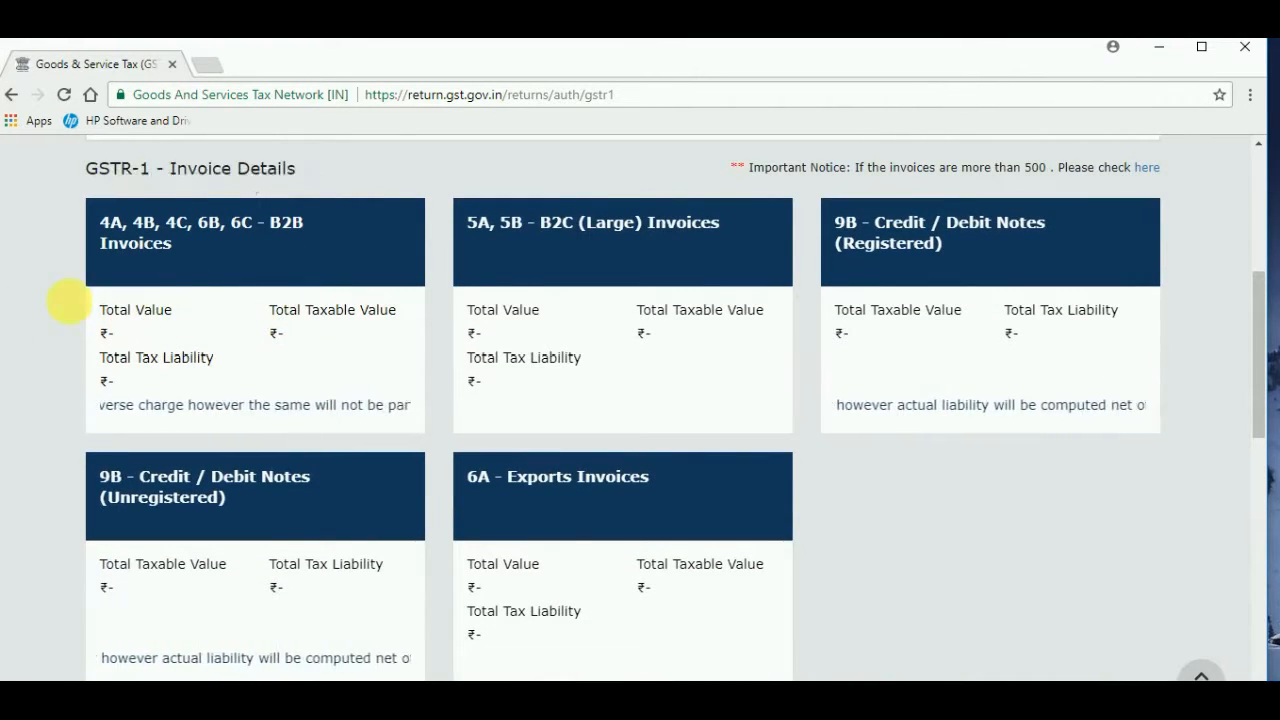
scroll(469, 451, down, 1)
scroll(24, 523, down, 3)
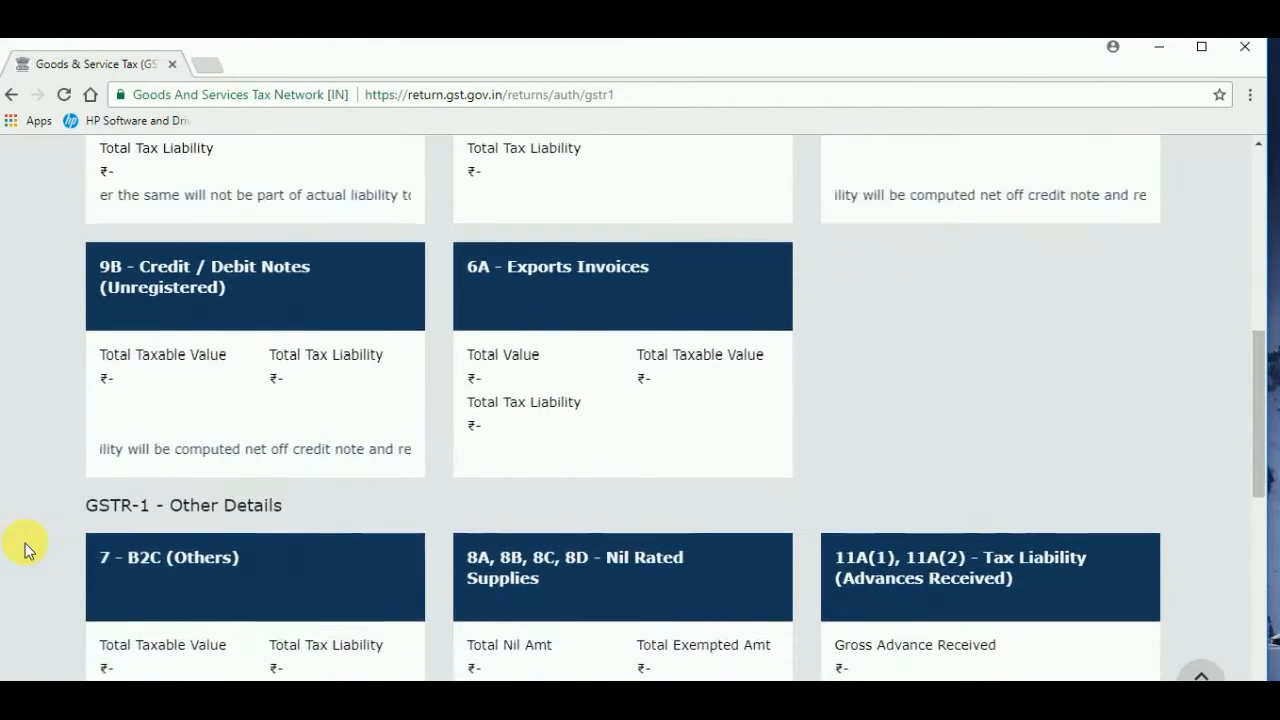
scroll(24, 548, down, 1)
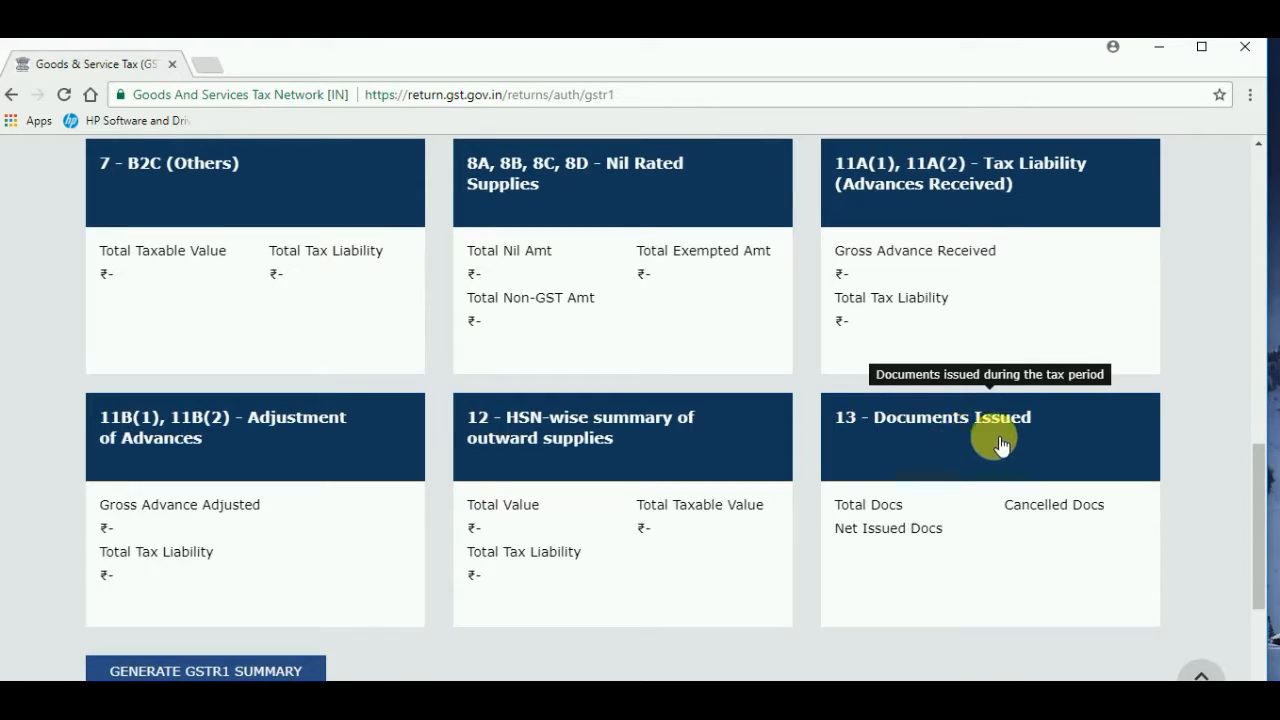
scroll(975, 440, up, 3)
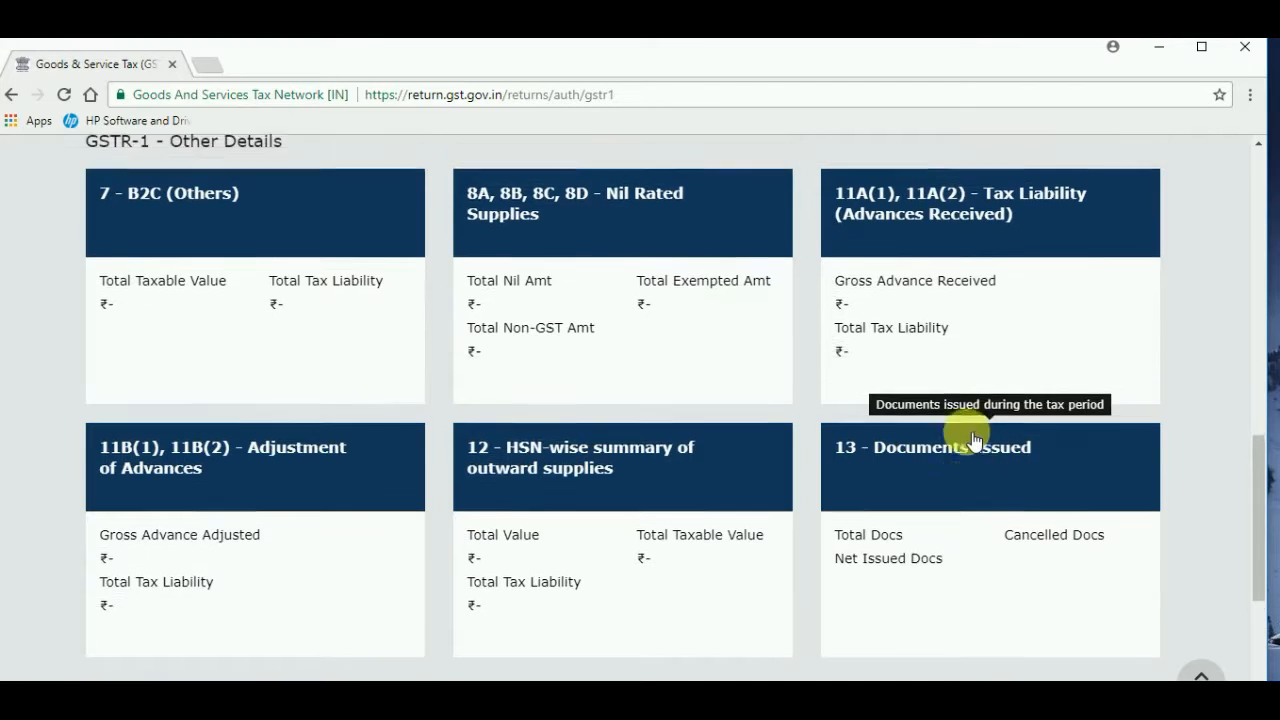
scroll(150, 300, up, 3)
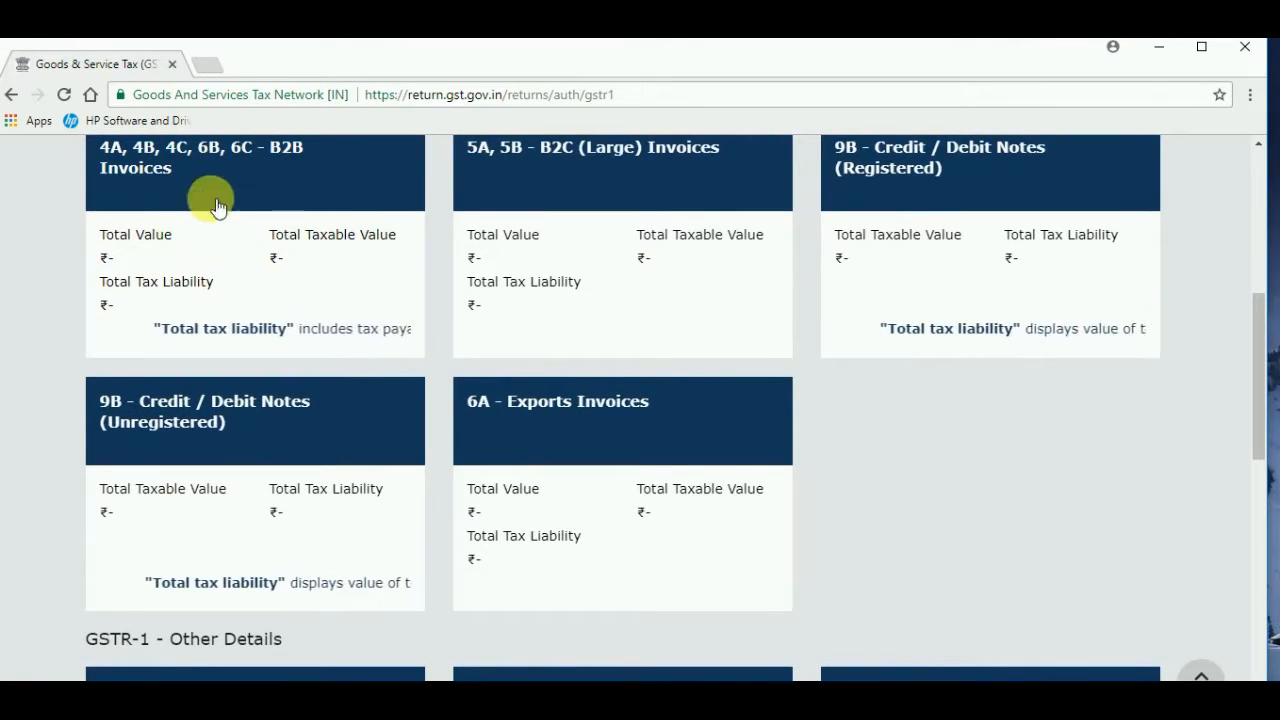
Examine the acknowledgement, declaration, submission and DSC/EVC filing options at the end of the GSTR-1 overview.
scroll(420, 597, down, 3)
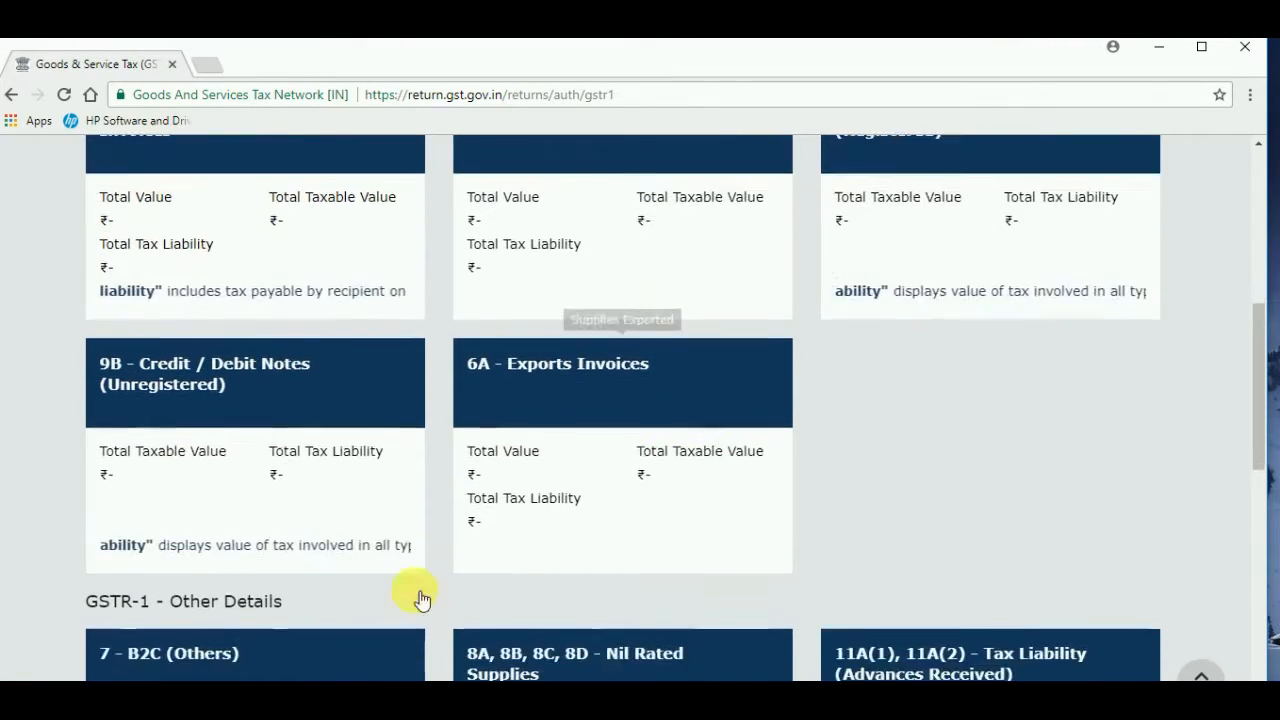
scroll(362, 610, down, 4)
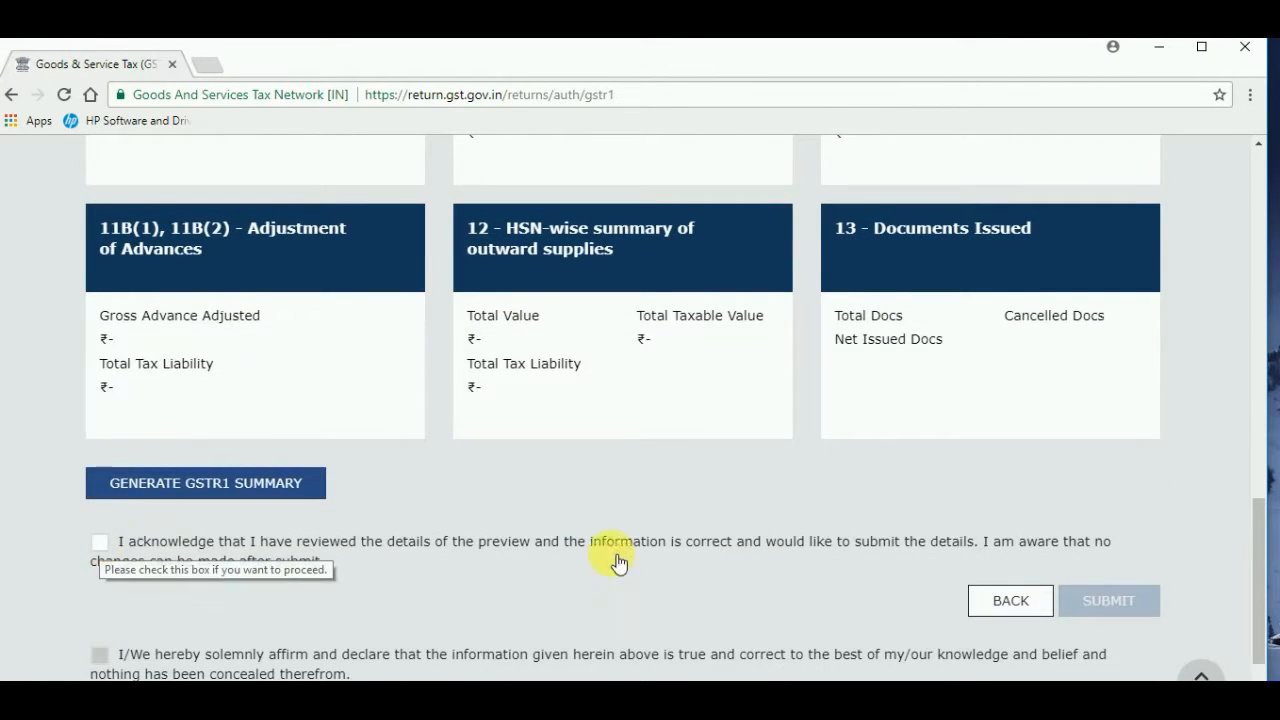
scroll(233, 490, down, 1)
scroll(234, 492, down, 1)
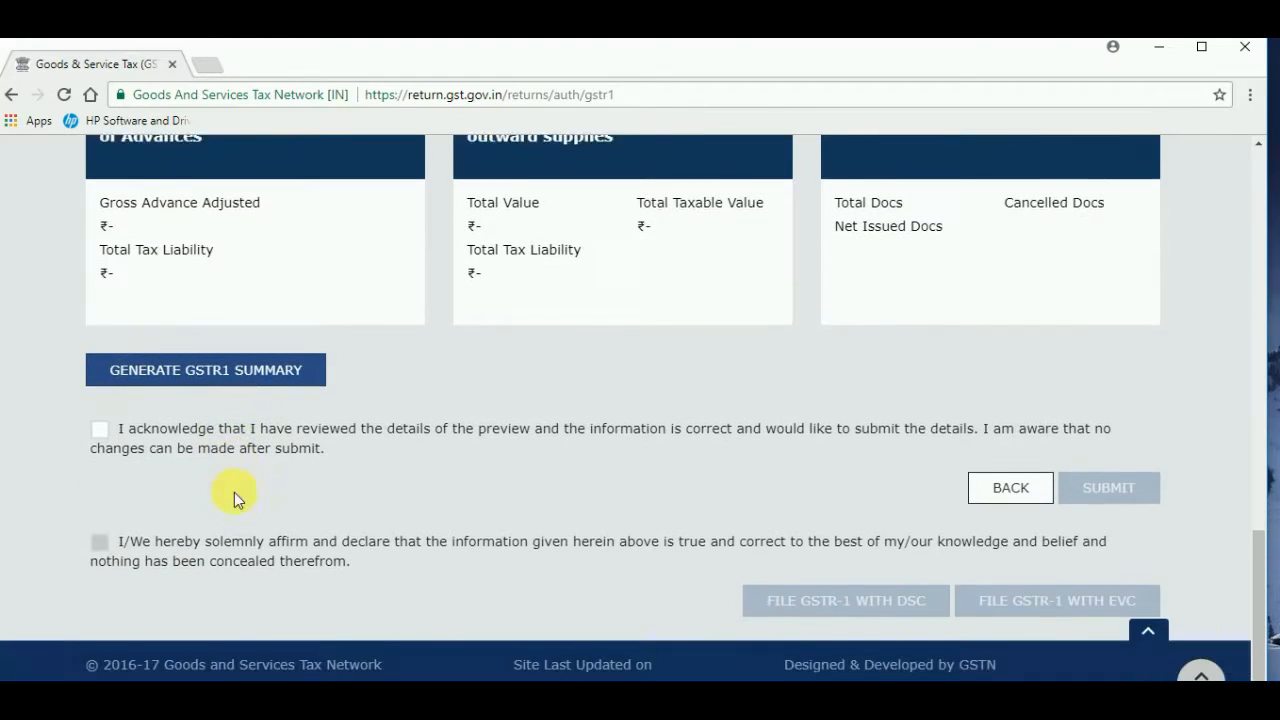